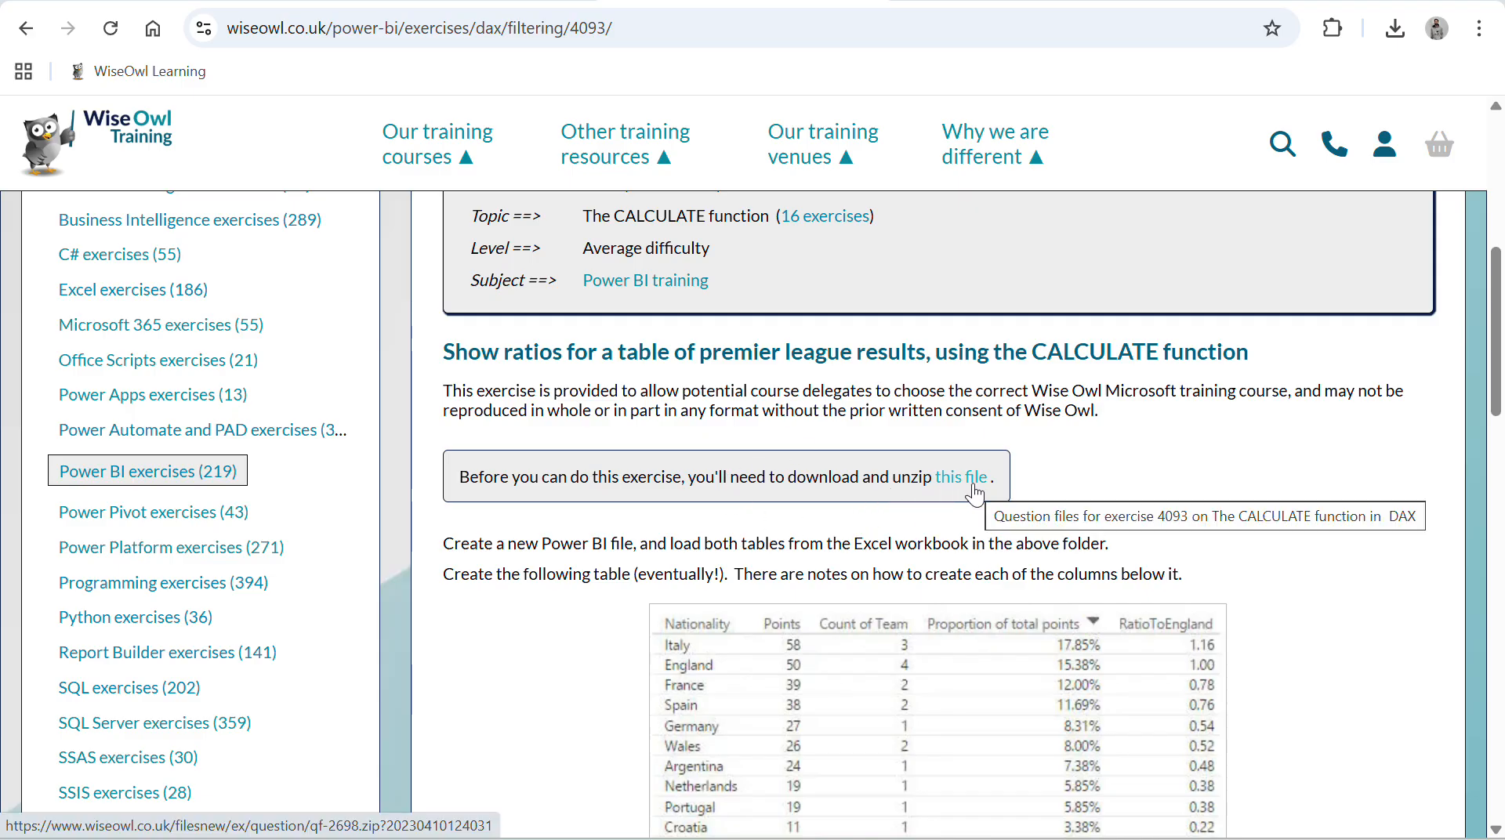
- Switch to Power BI and expand the Managers and Teams tables to list their fields
scroll(976, 533, down, 2)
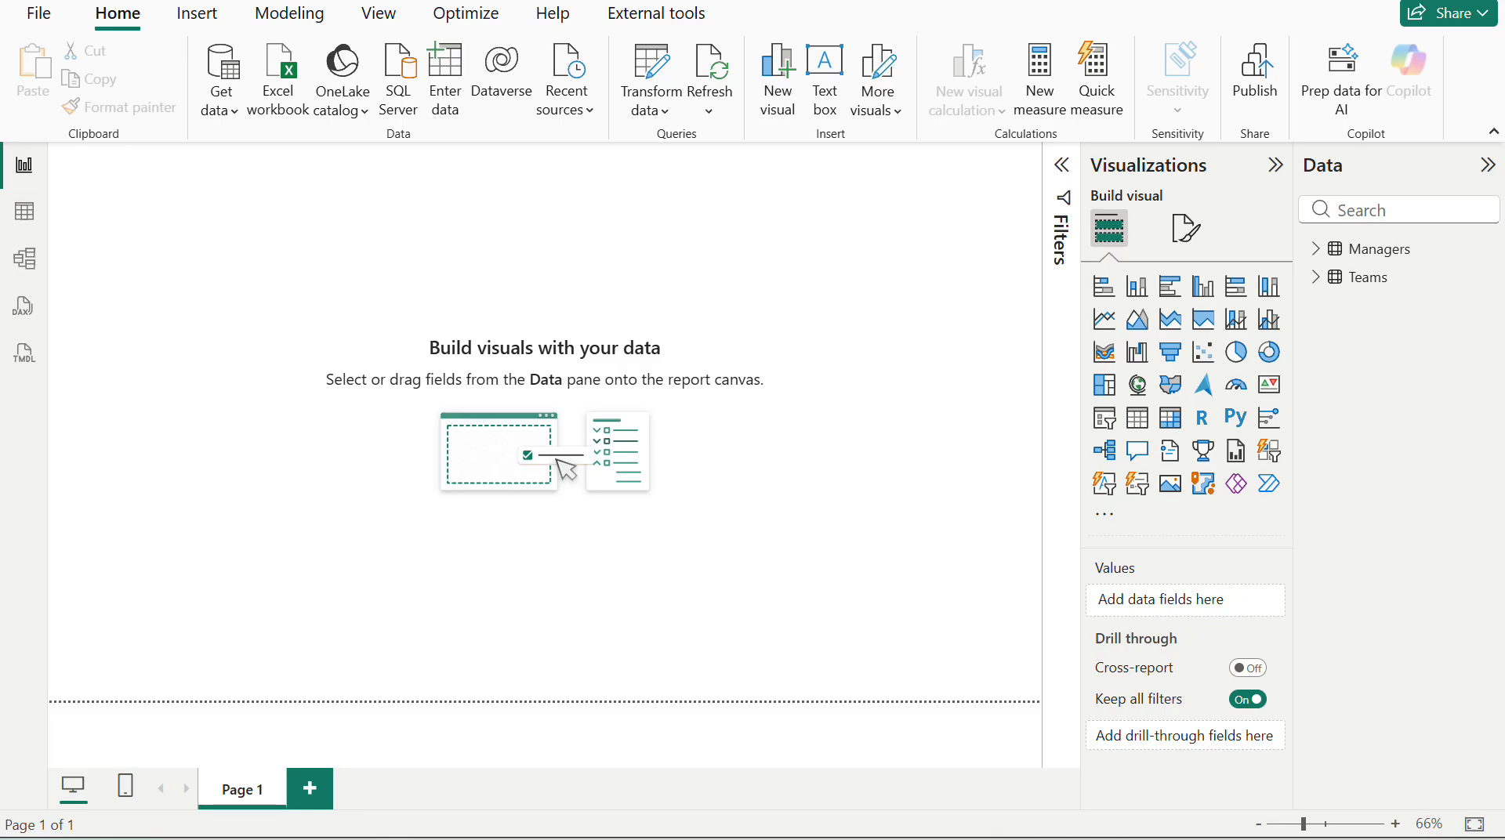
click(1318, 250)
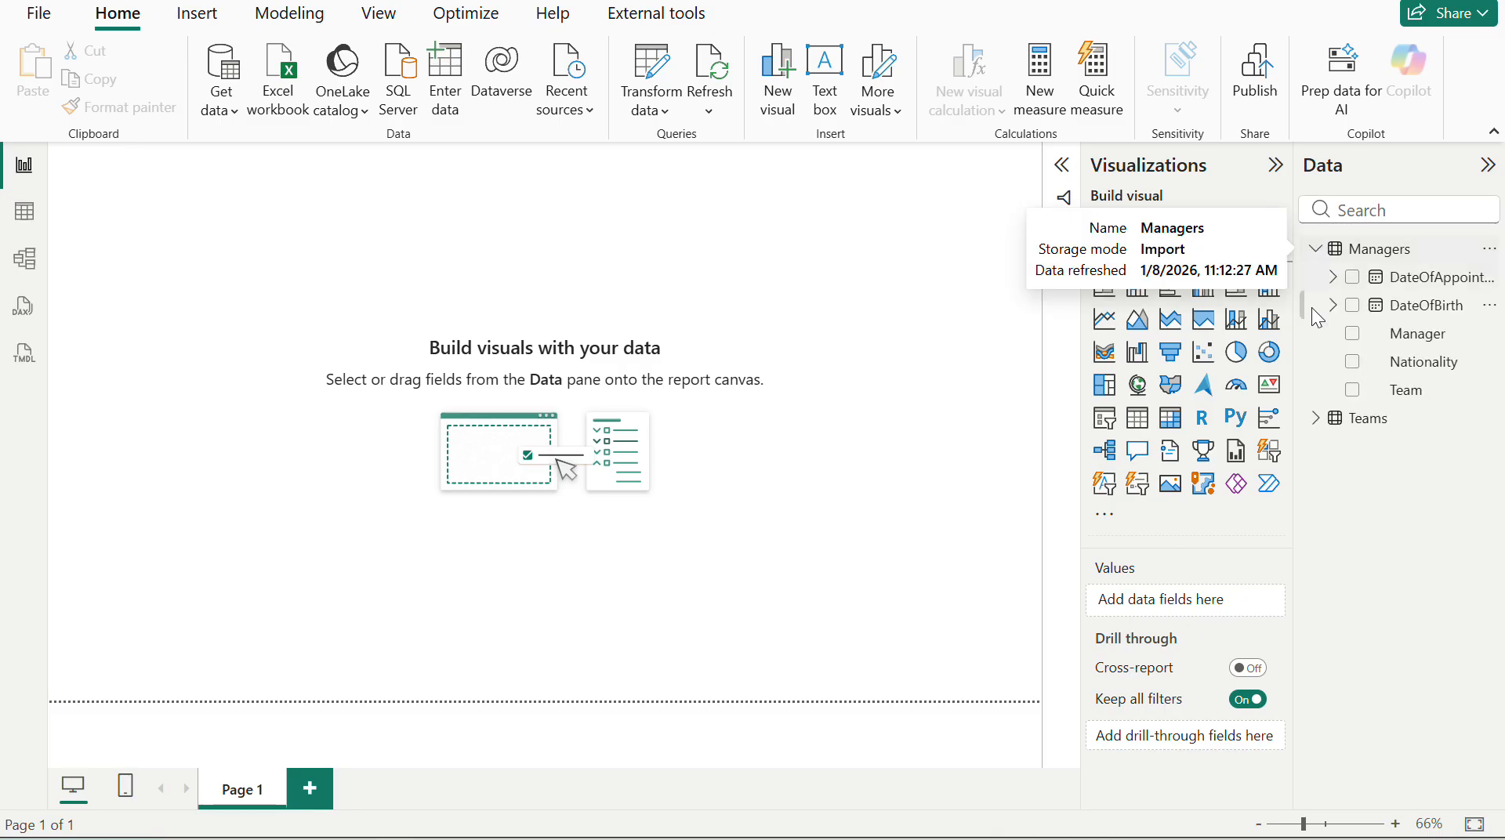
click(1317, 421)
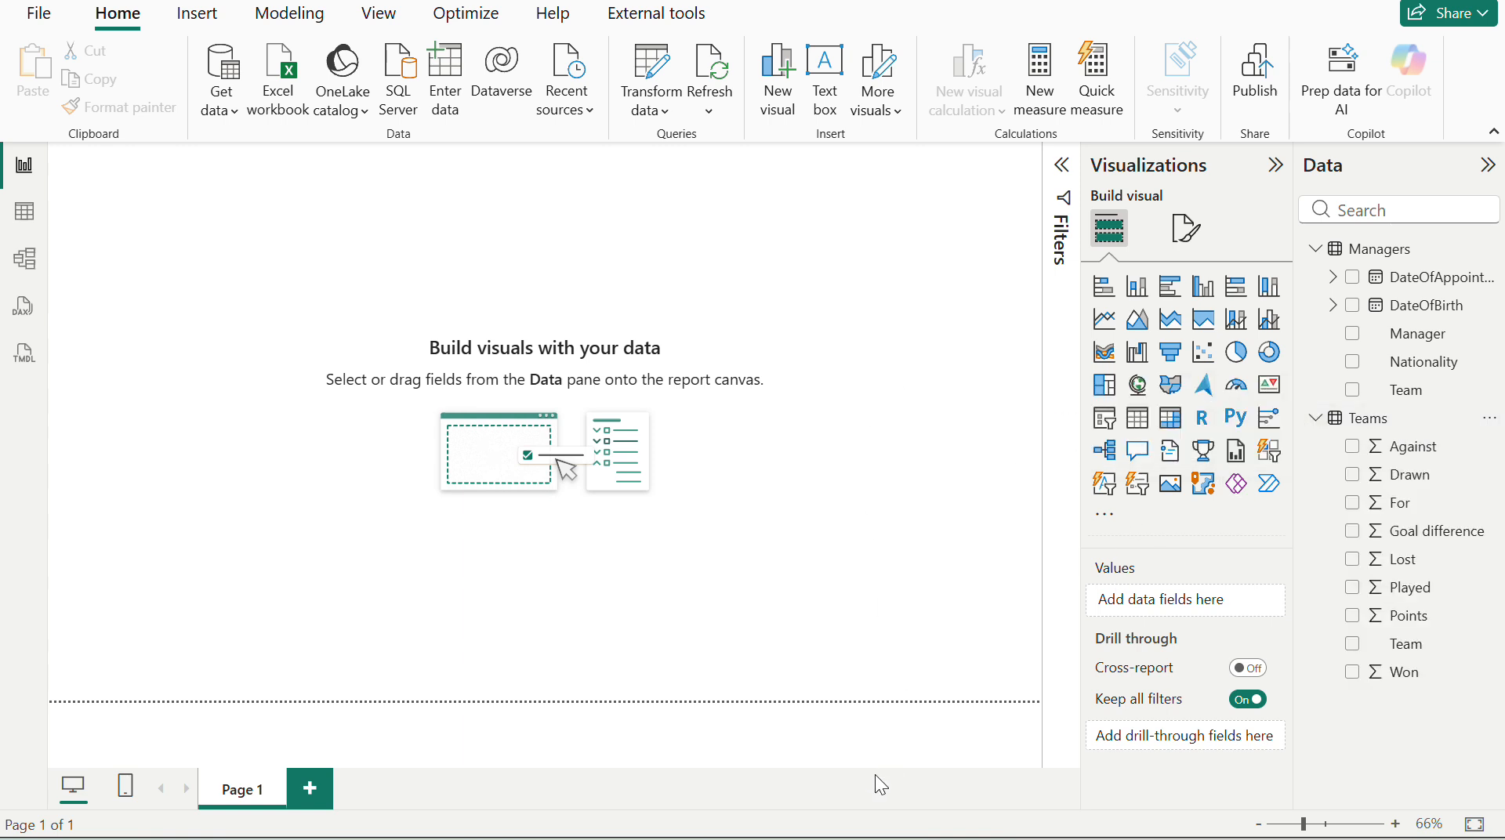
- Following the web exercise's target table, create a table visual in Power BI with Nationality from Managers and enlarge it across most of the page
key(alt+Tab)
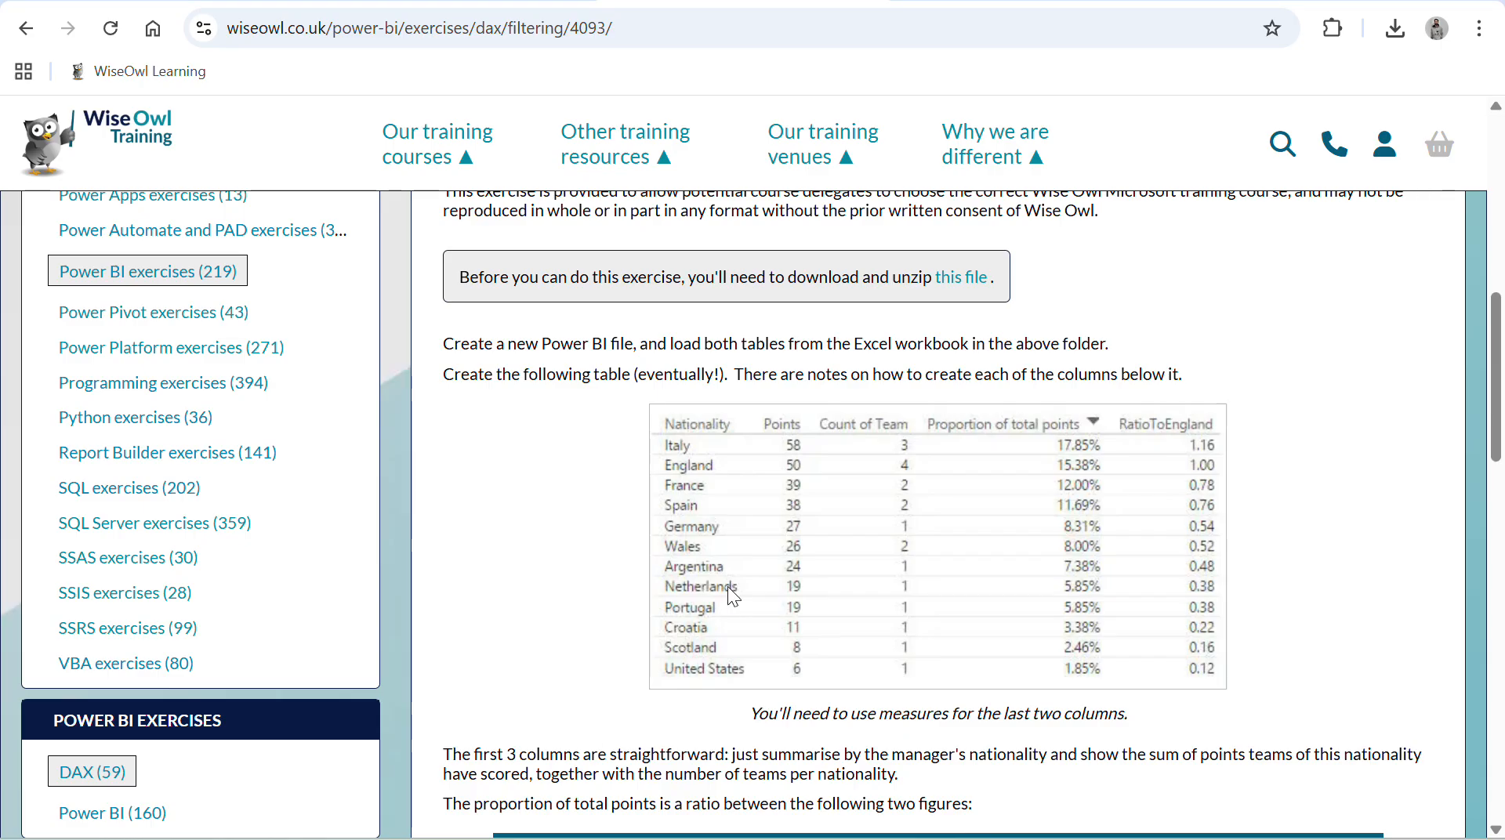
scroll(727, 586, down, 1)
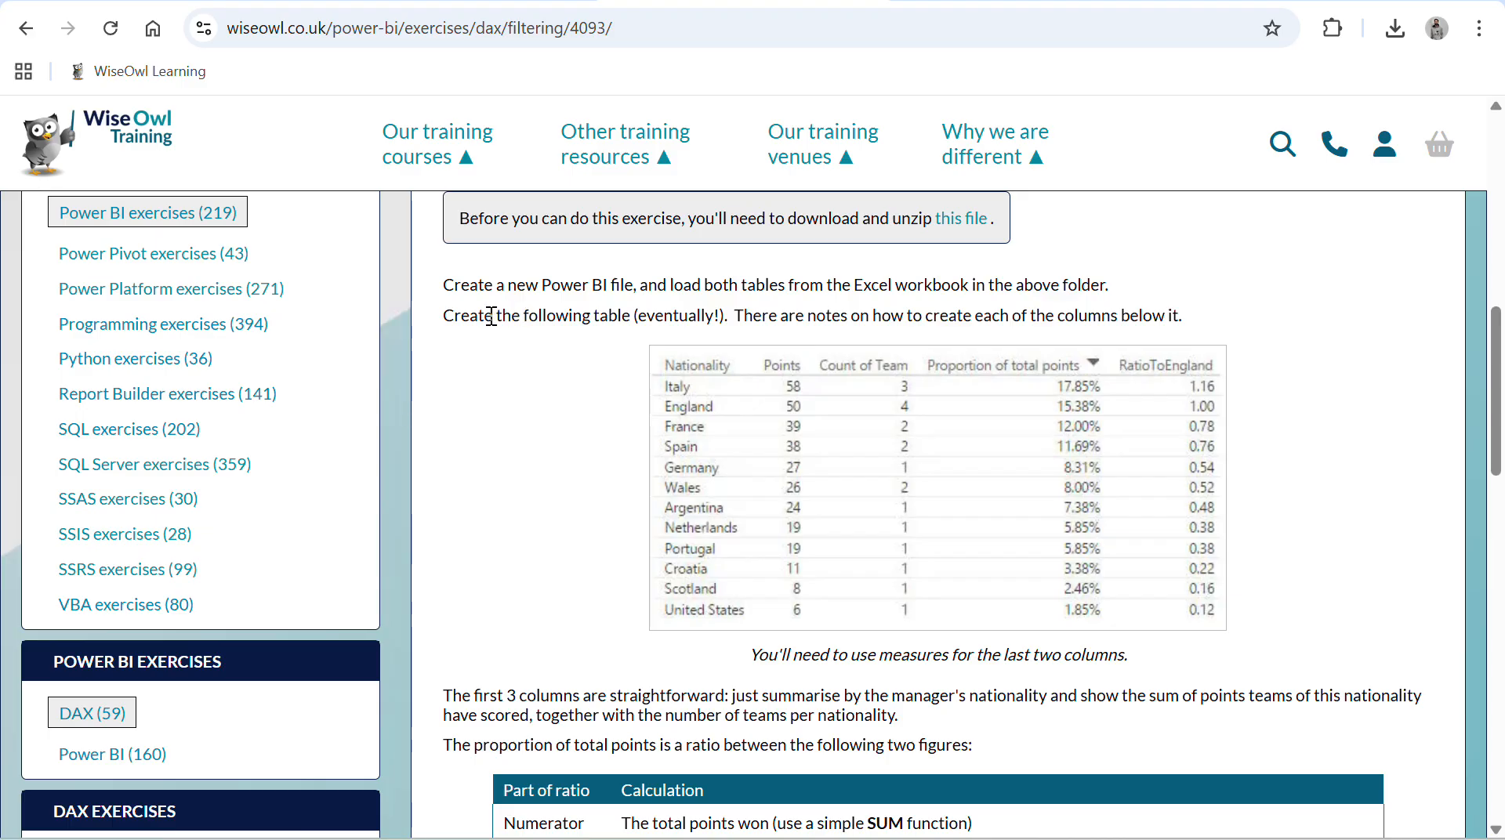
double_click(525, 326)
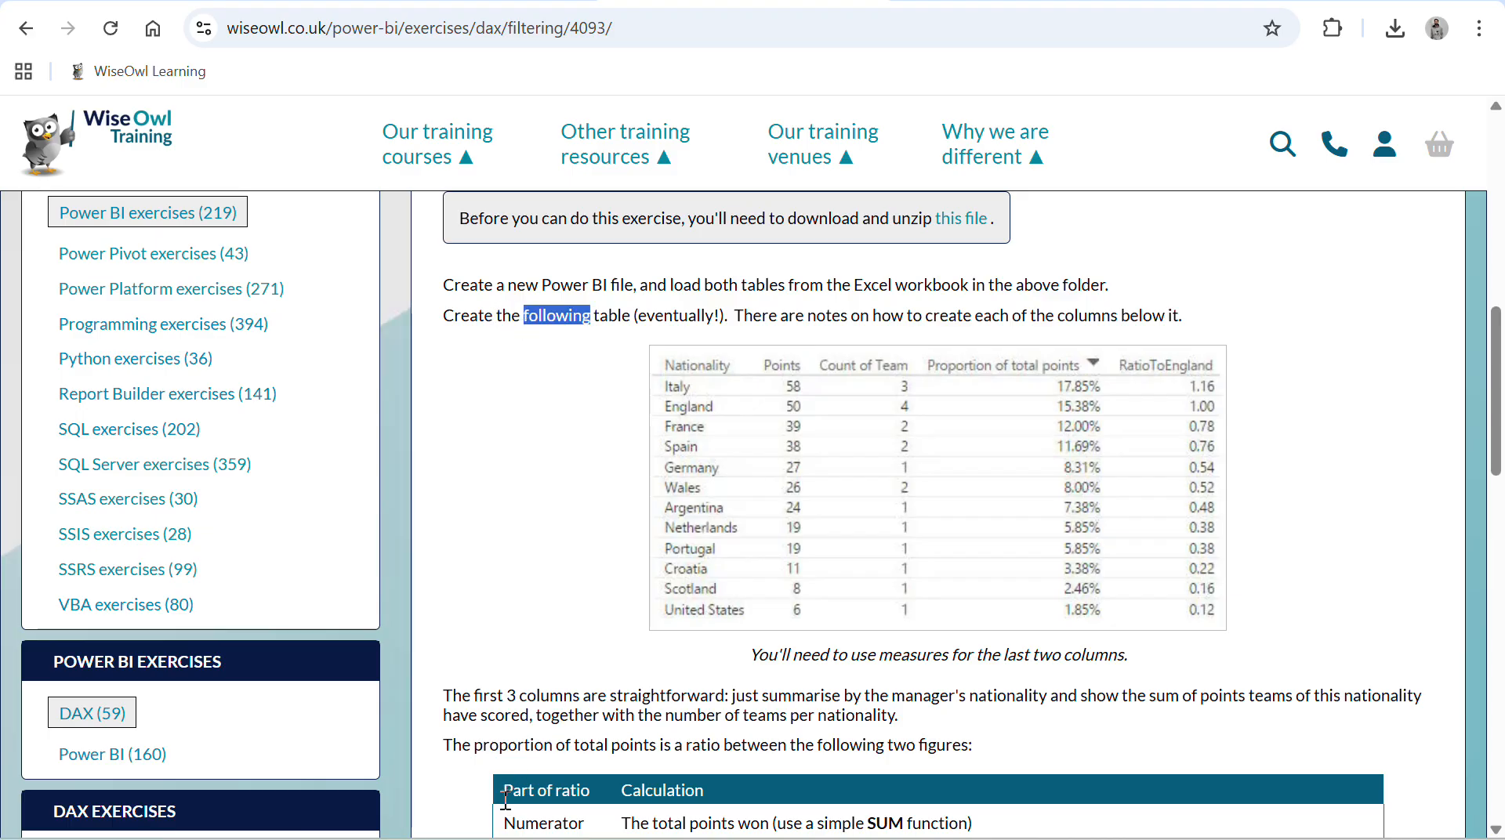
key(alt+Tab)
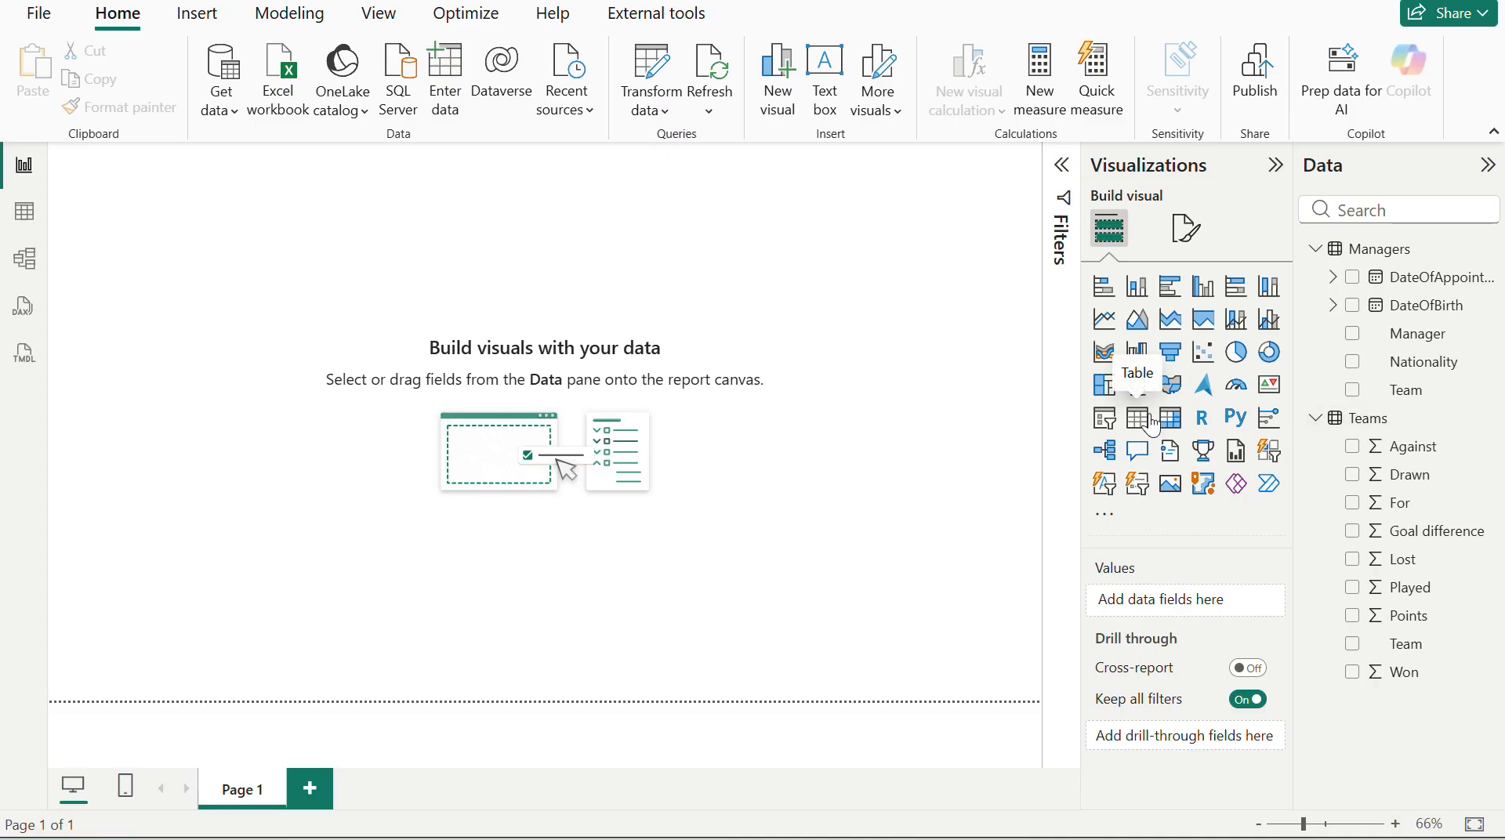
click(1128, 427)
drag(1421, 362, 1230, 617)
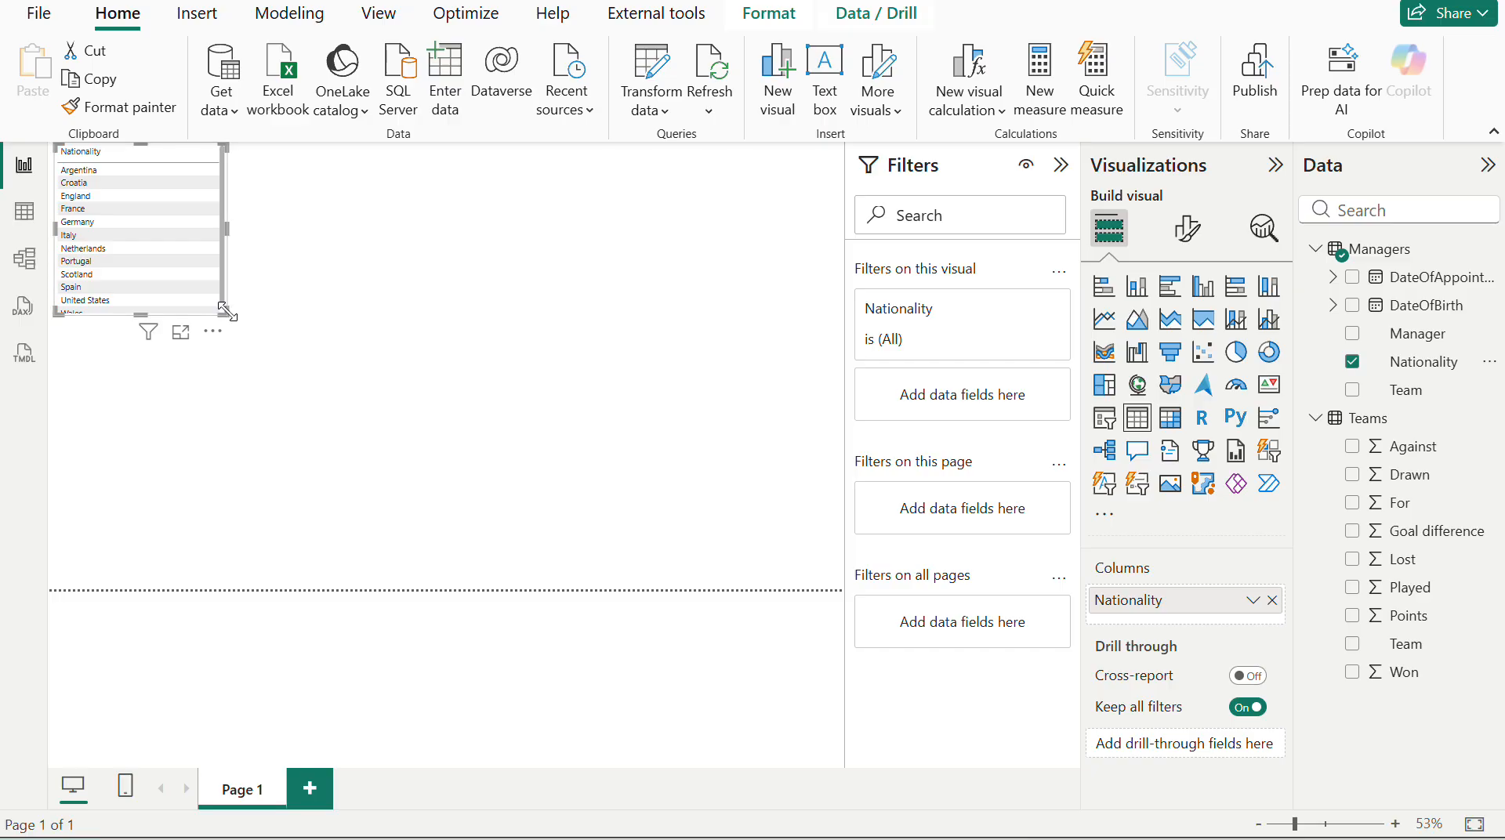
drag(226, 312, 766, 548)
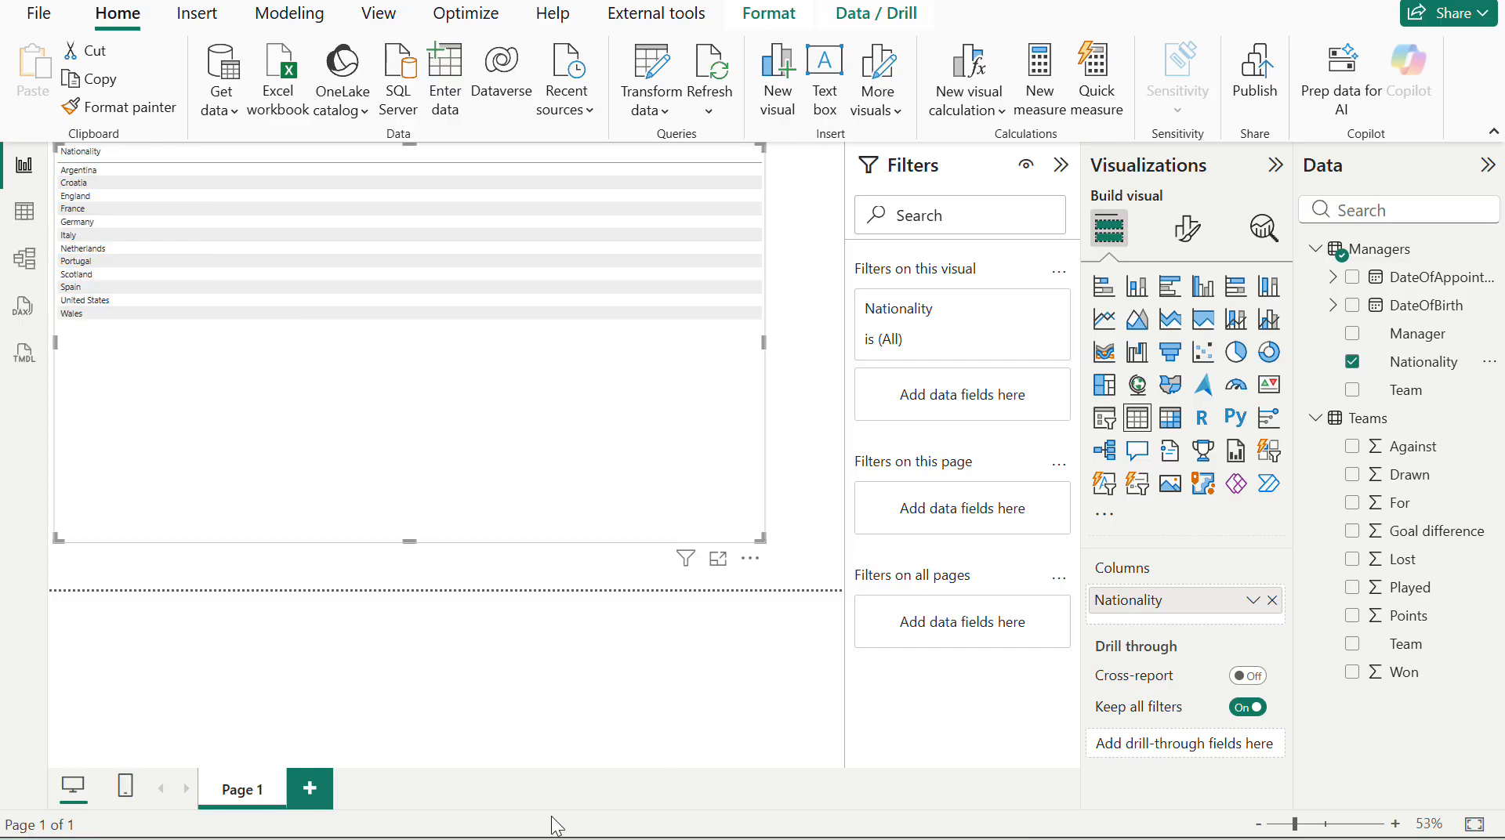
- Add Points and Team from the Teams table to the visual, and summarize Team by Count
key(alt+Tab)
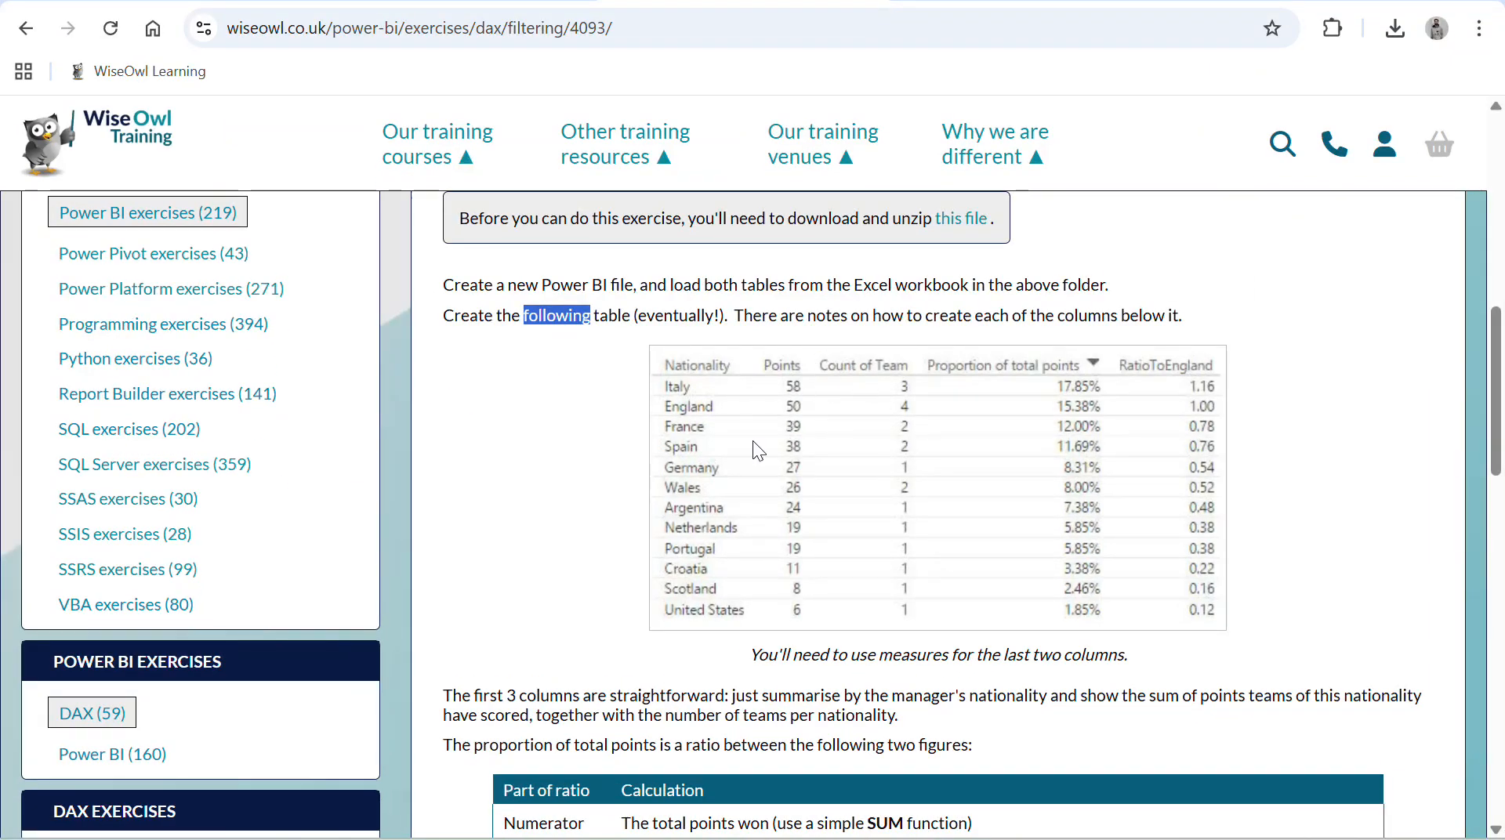
key(alt+Tab)
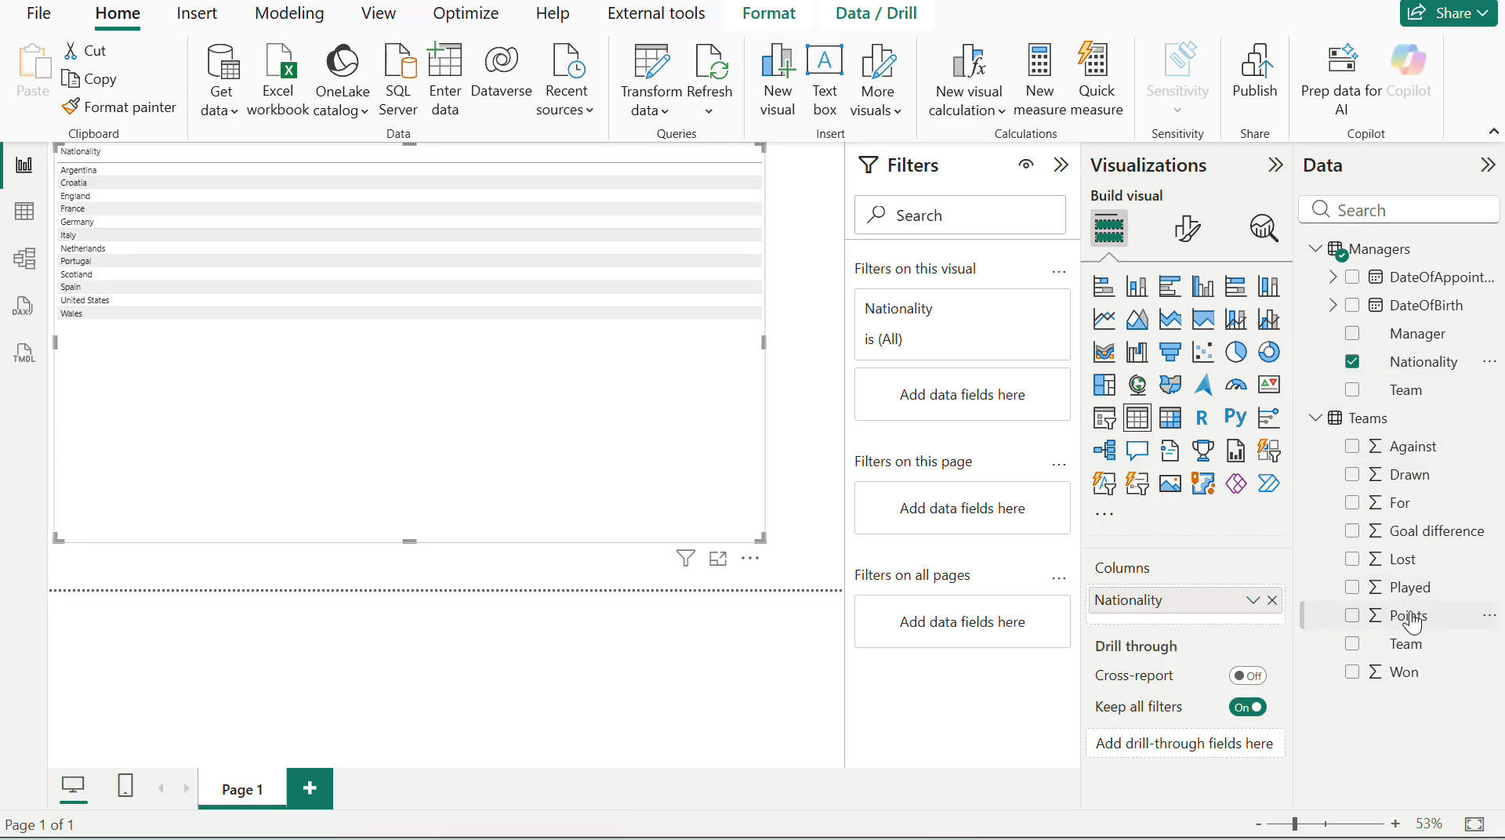
drag(1409, 618, 1216, 627)
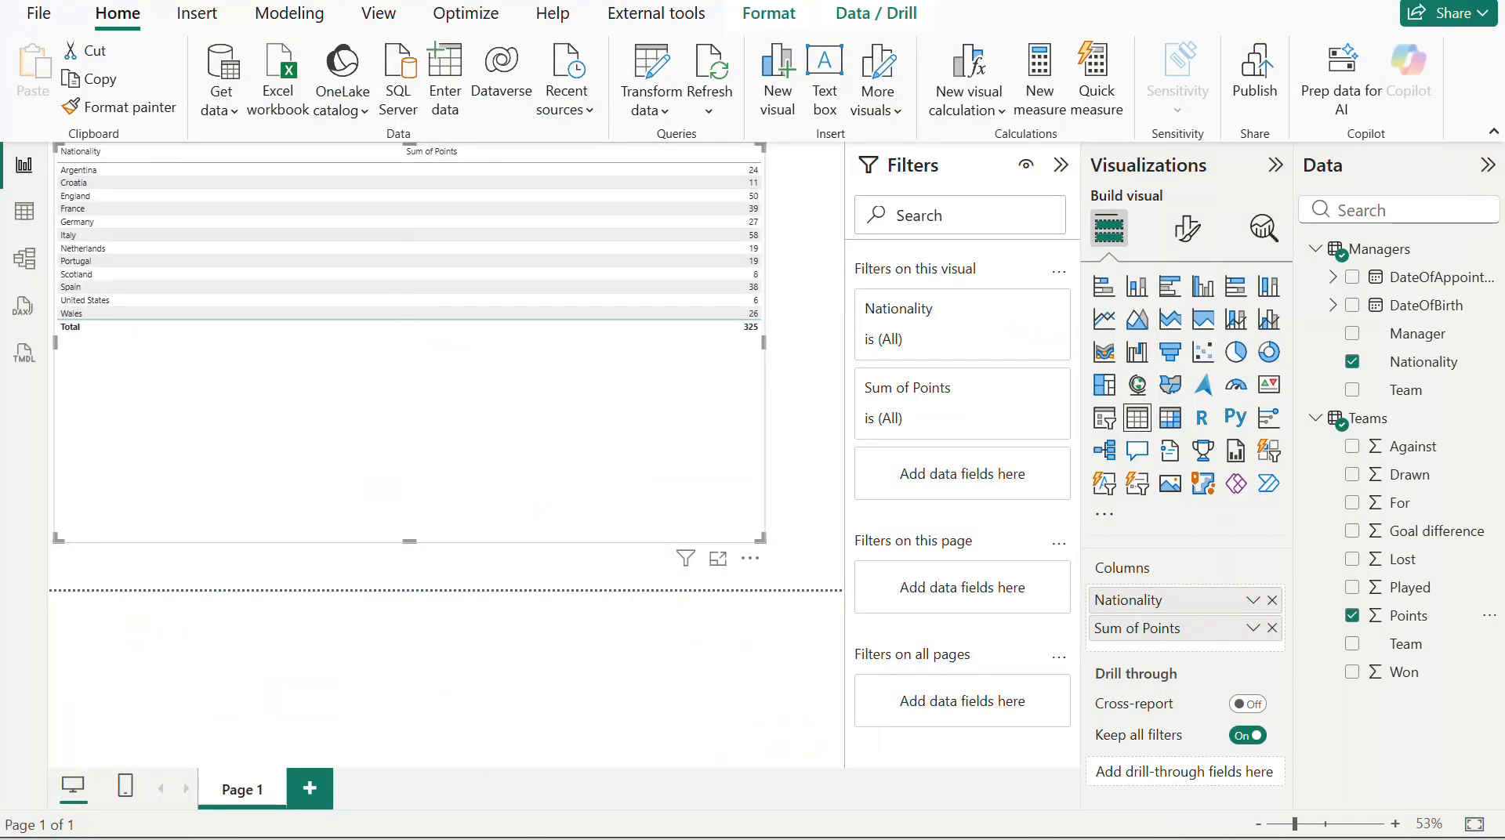
drag(1406, 662, 1245, 655)
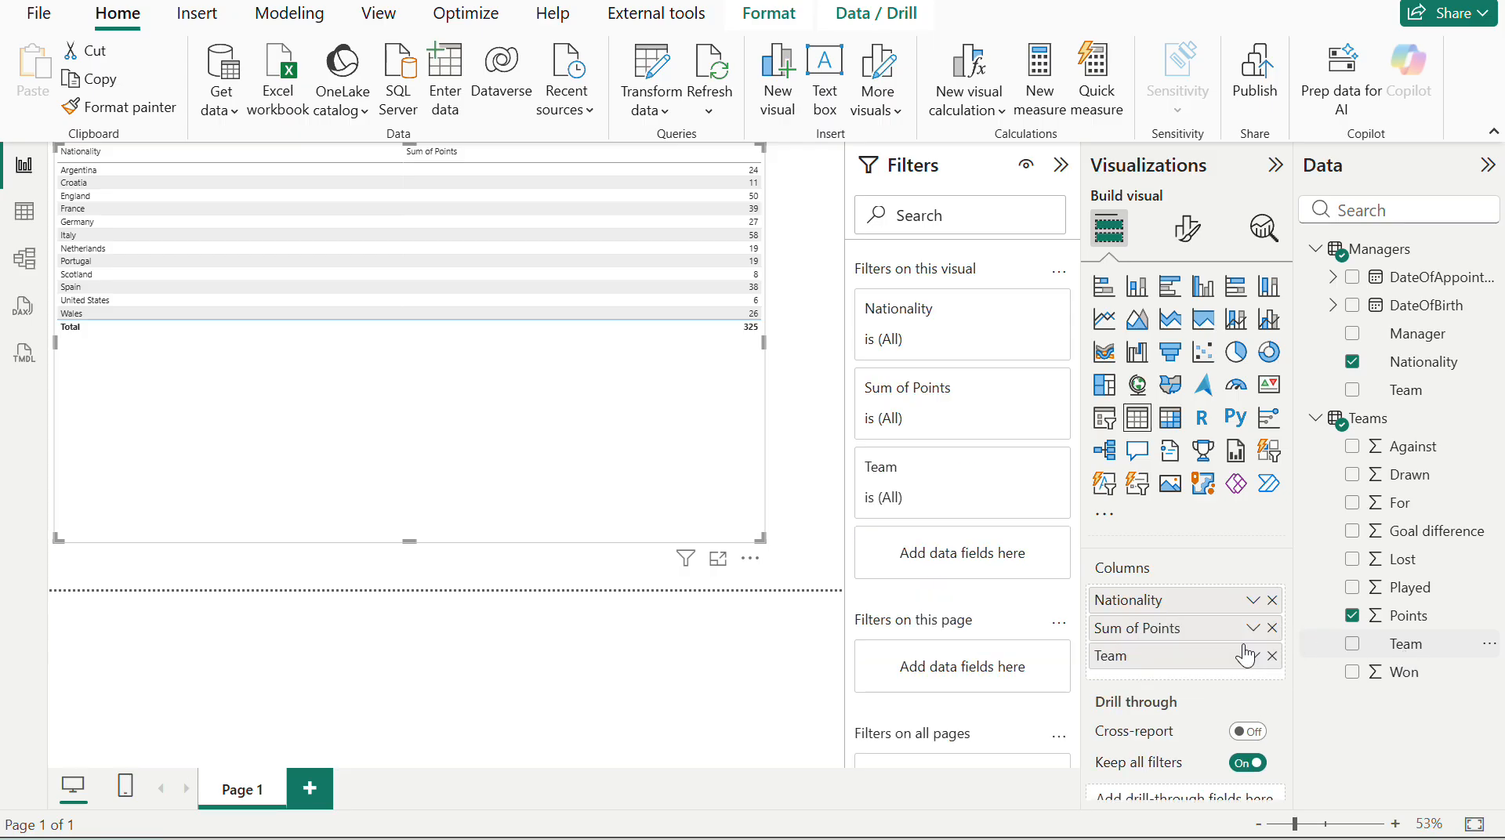
click(1253, 658)
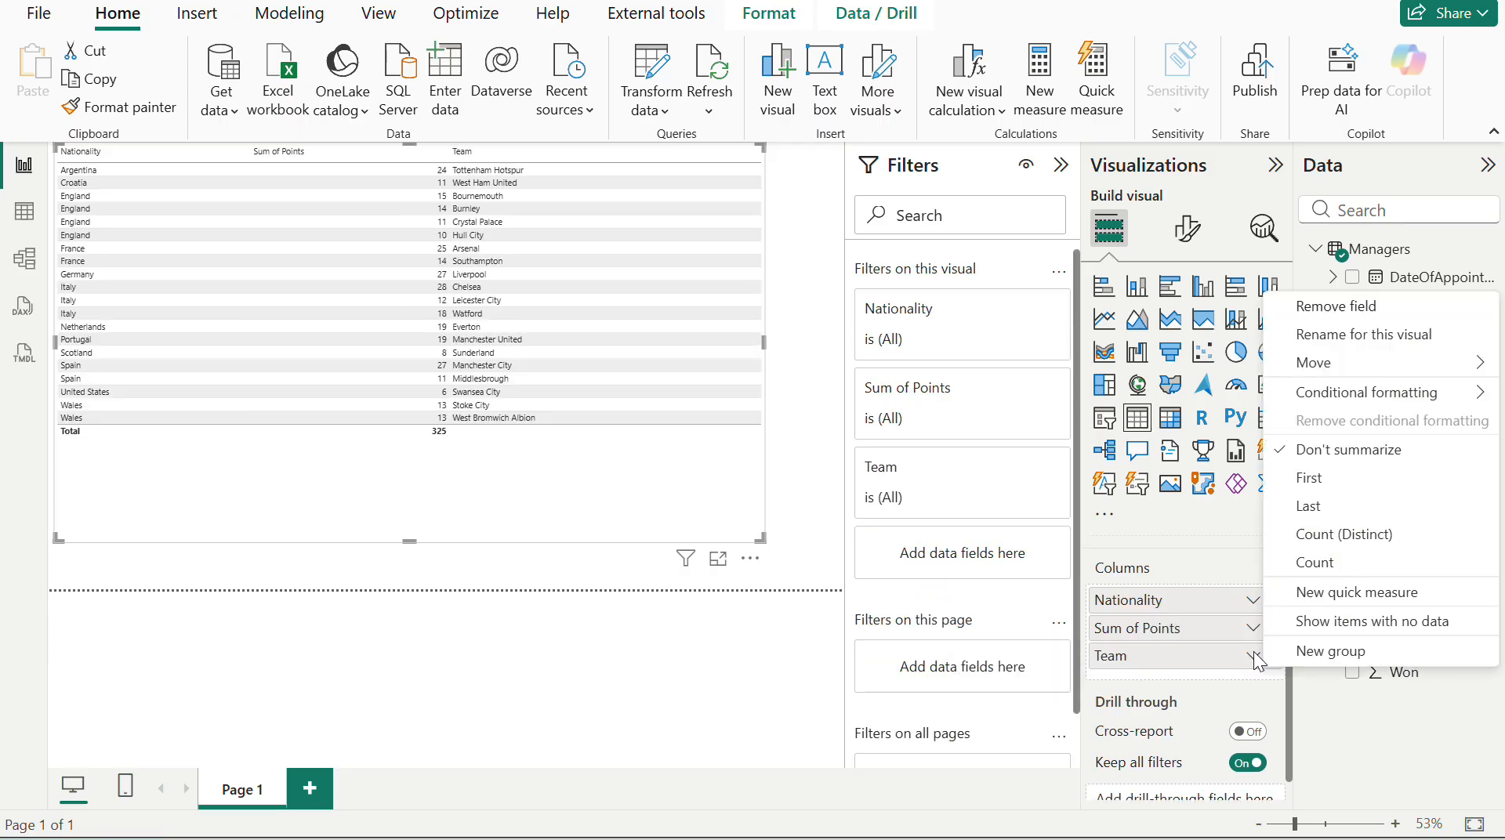
click(1314, 563)
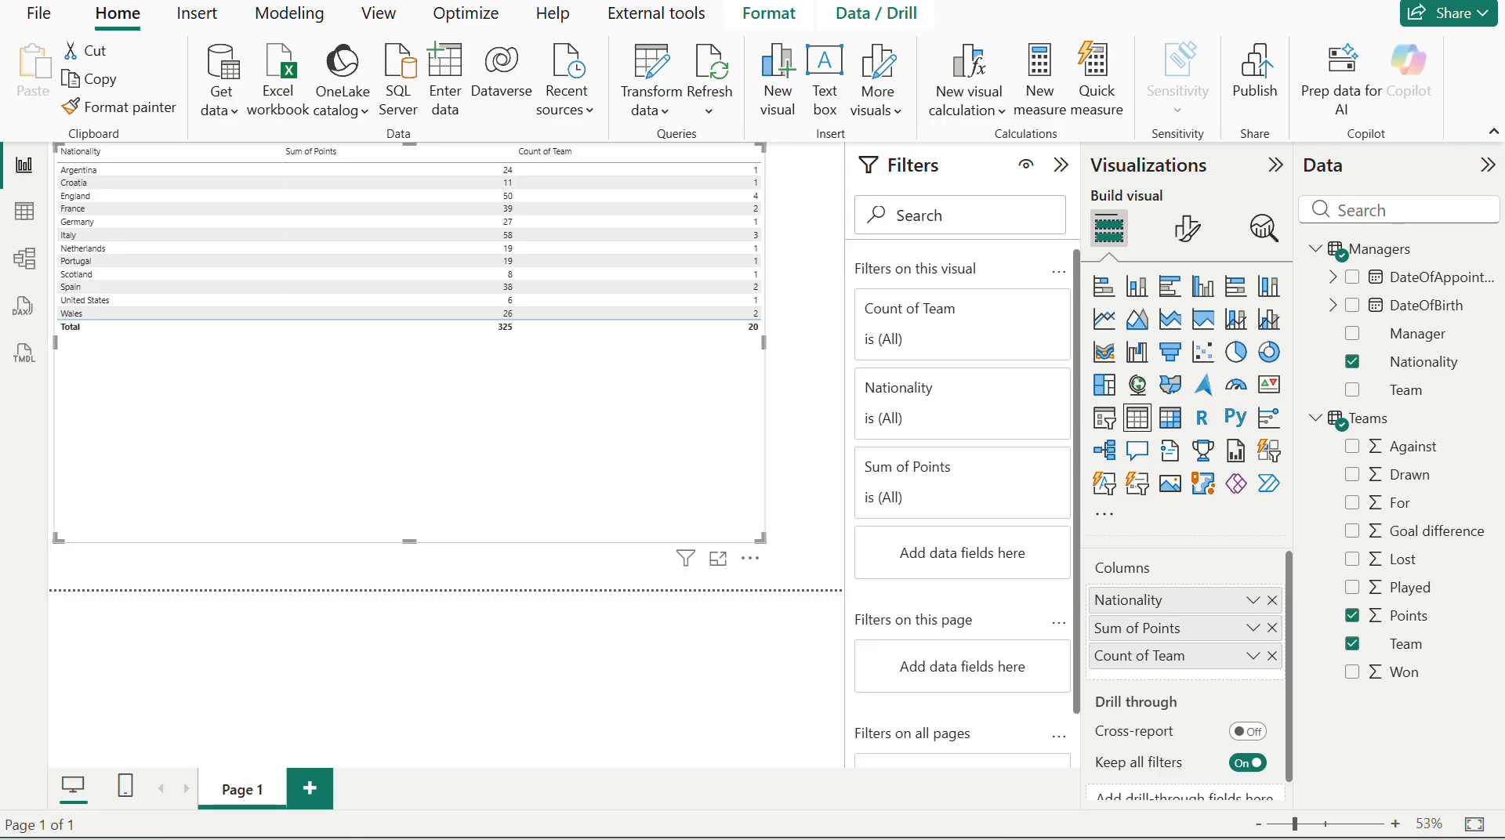
- Compare the table visual with the exercise's target table in the browser and read how the proportion of total points is calculated
key(alt+Tab)
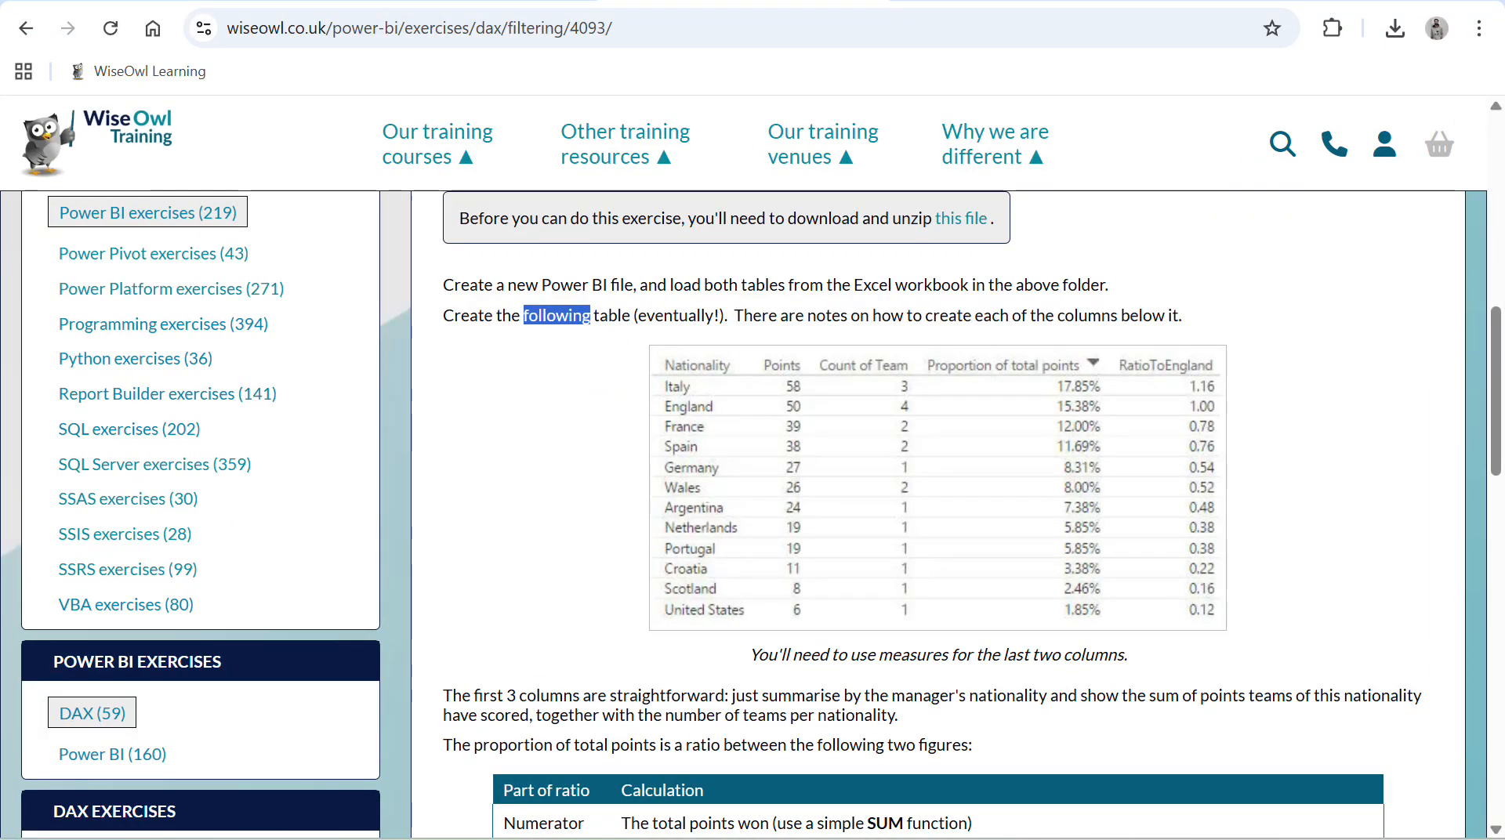
key(alt+Tab)
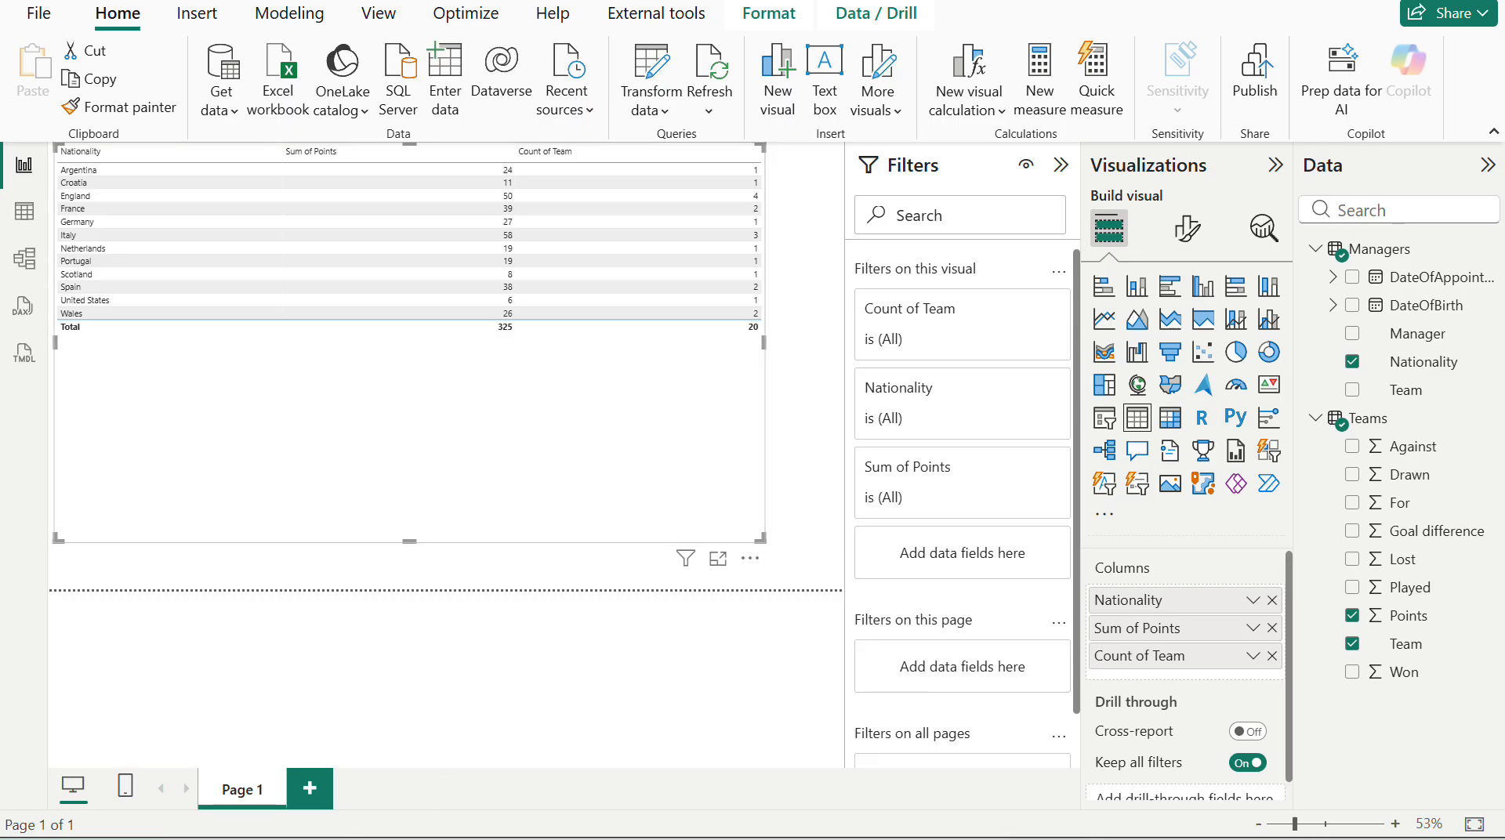
key(alt+Tab)
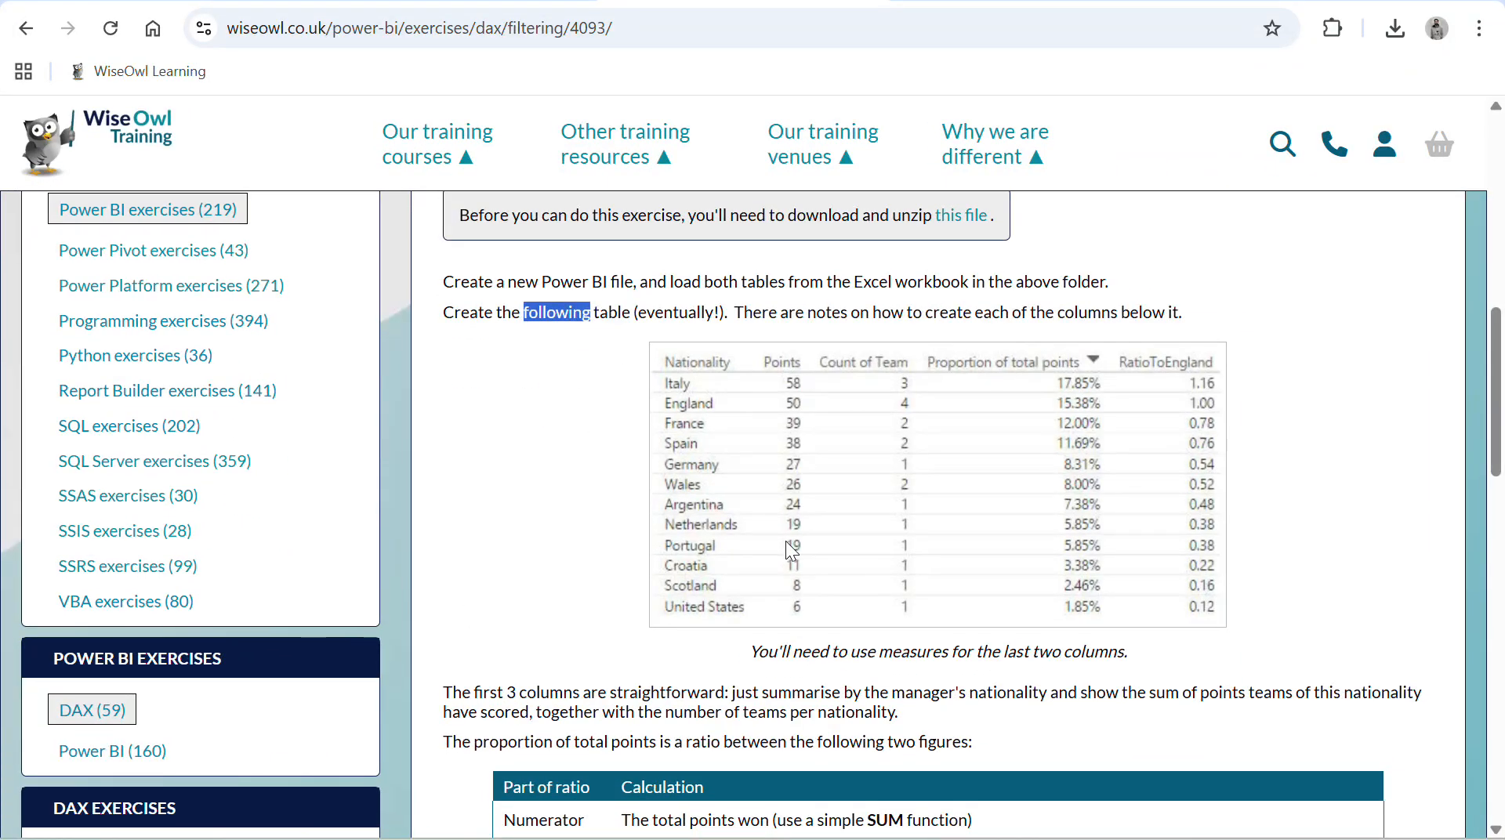
scroll(786, 541, down, 1)
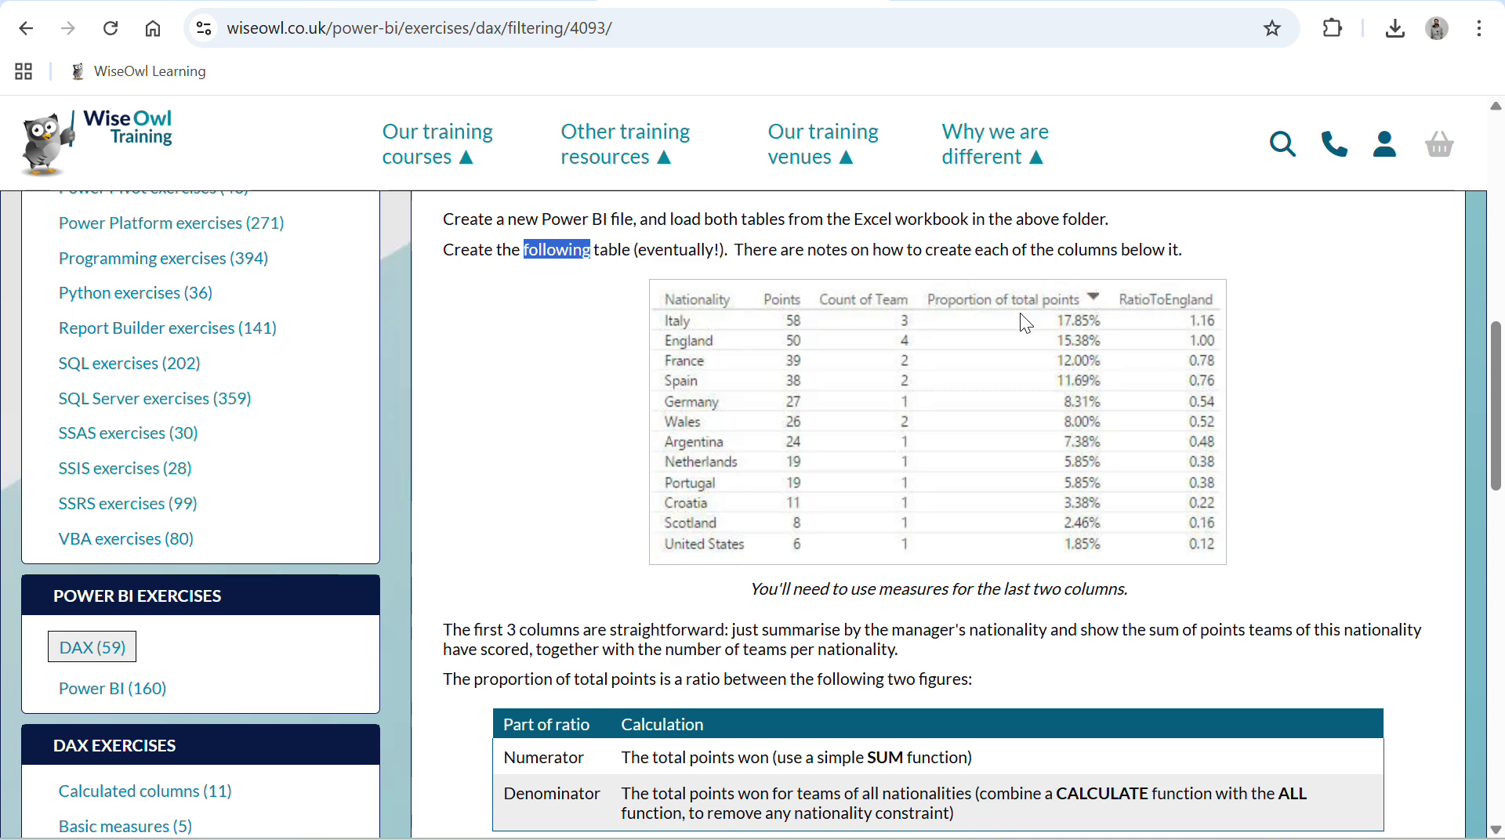
scroll(763, 439, down, 1)
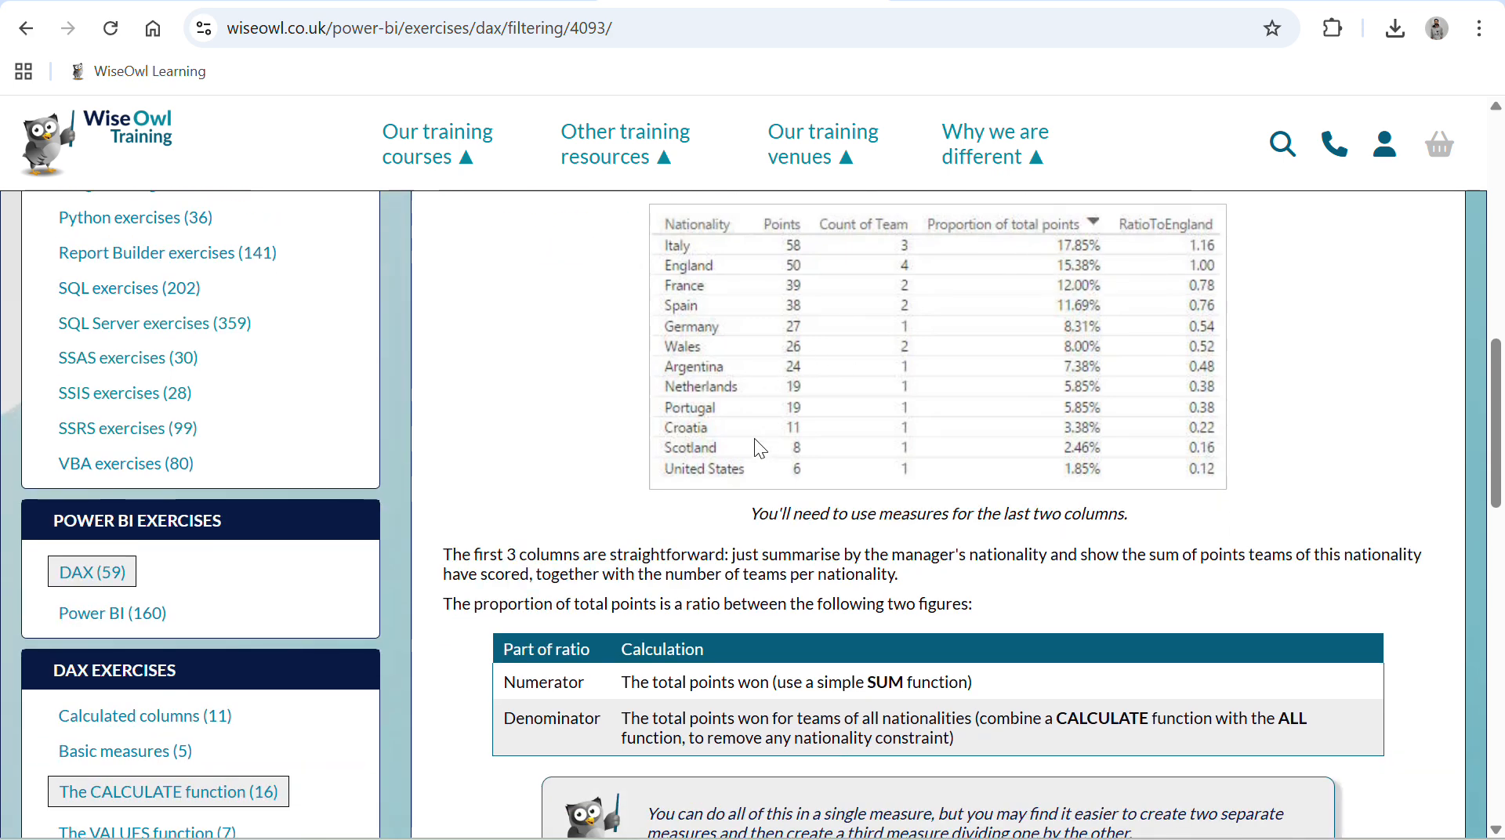
drag(473, 555, 663, 560)
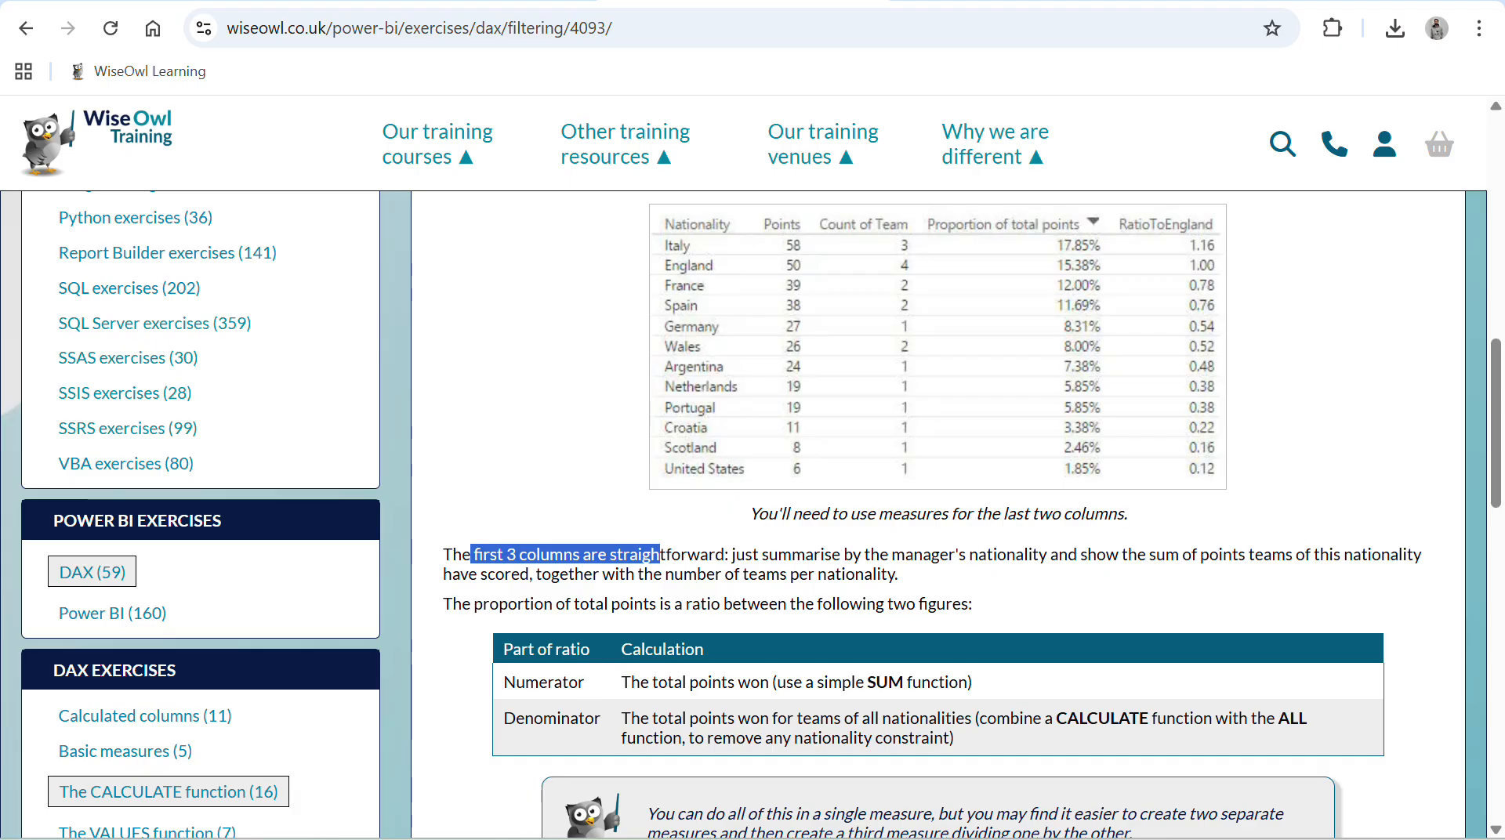
key(alt+Tab)
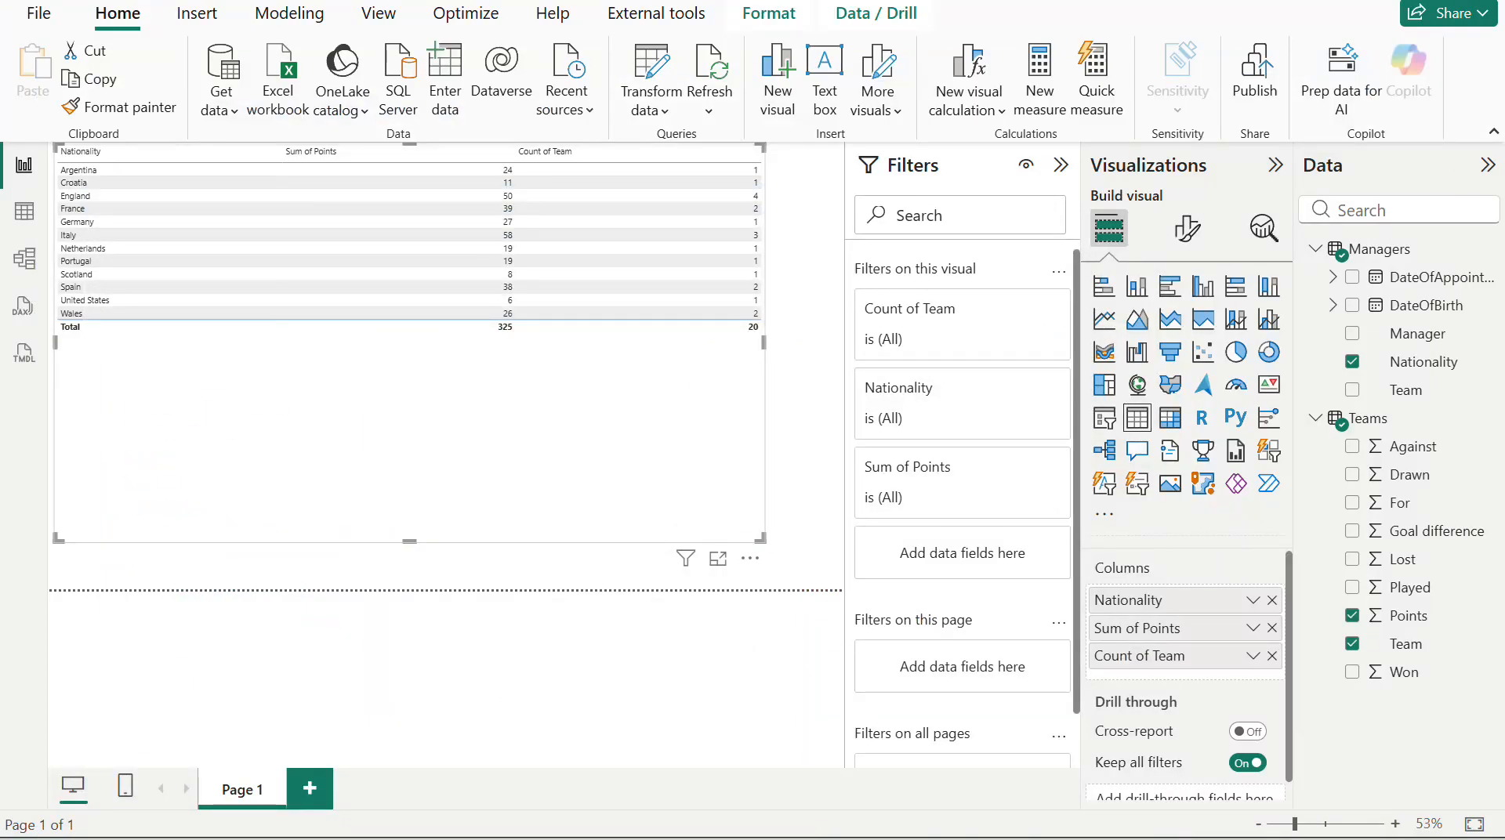
key(alt+Tab)
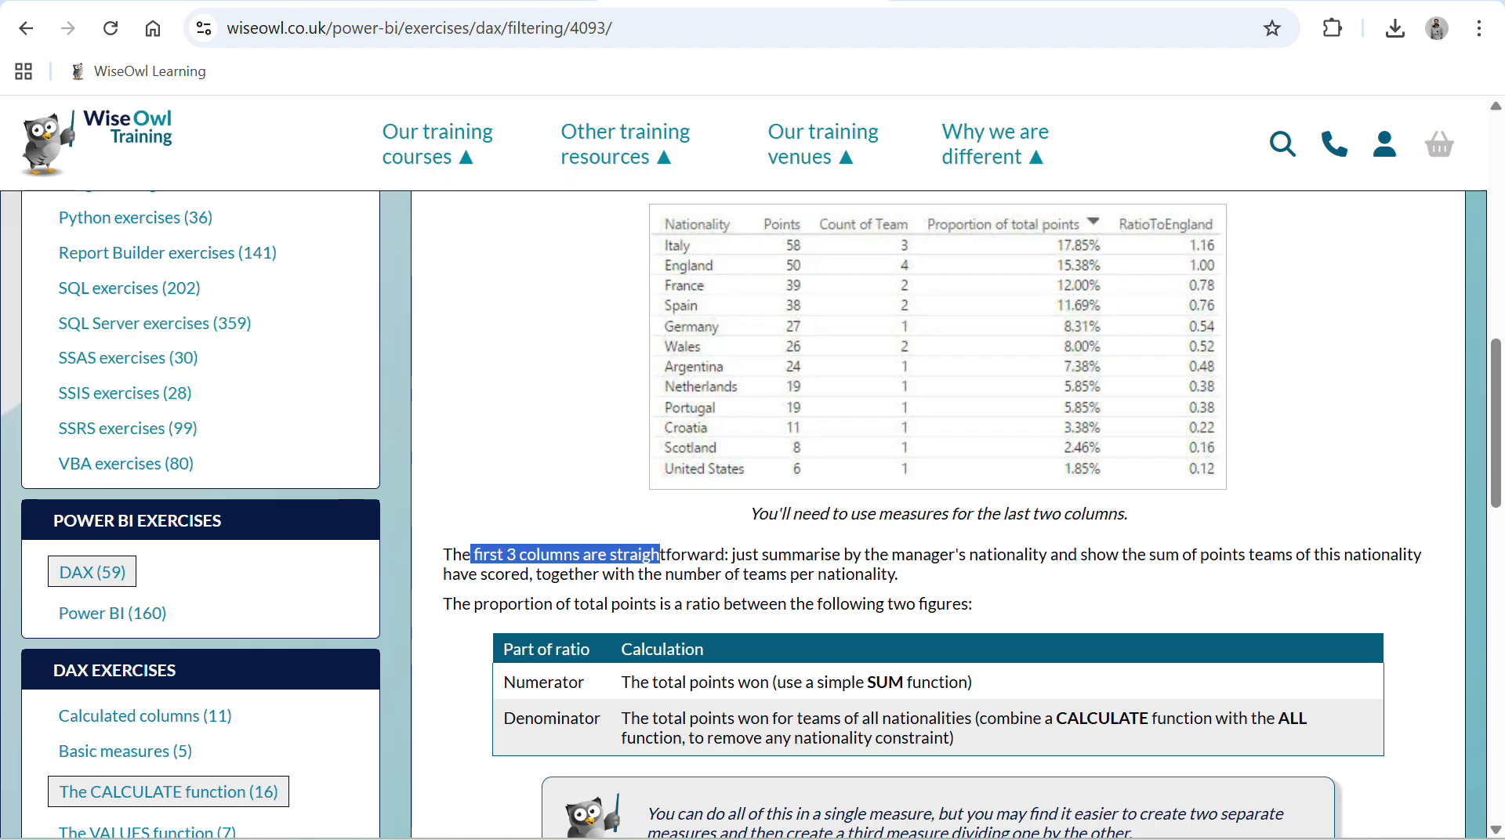
key(alt+Tab)
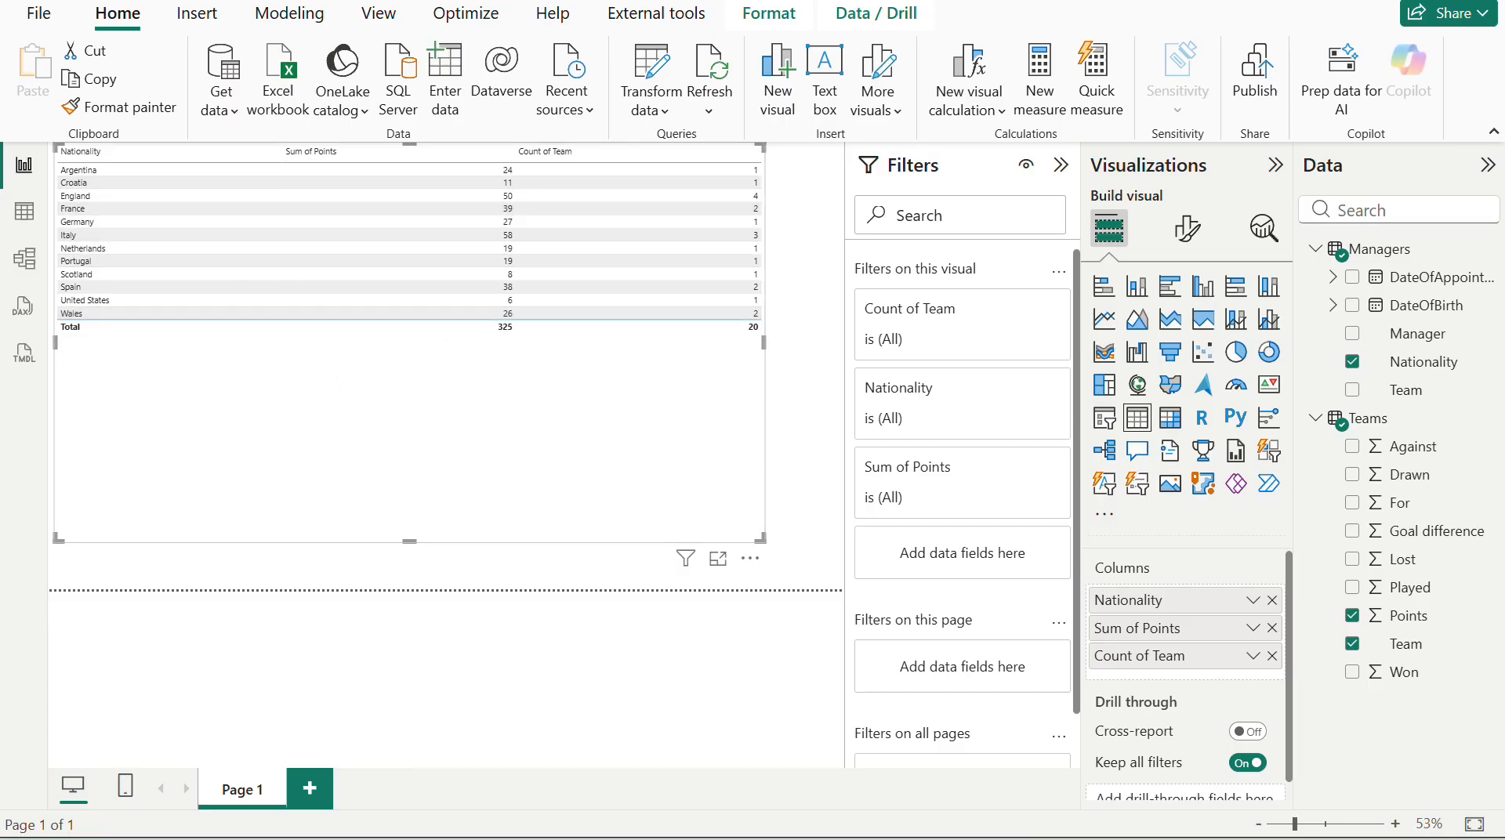
key(alt+Tab)
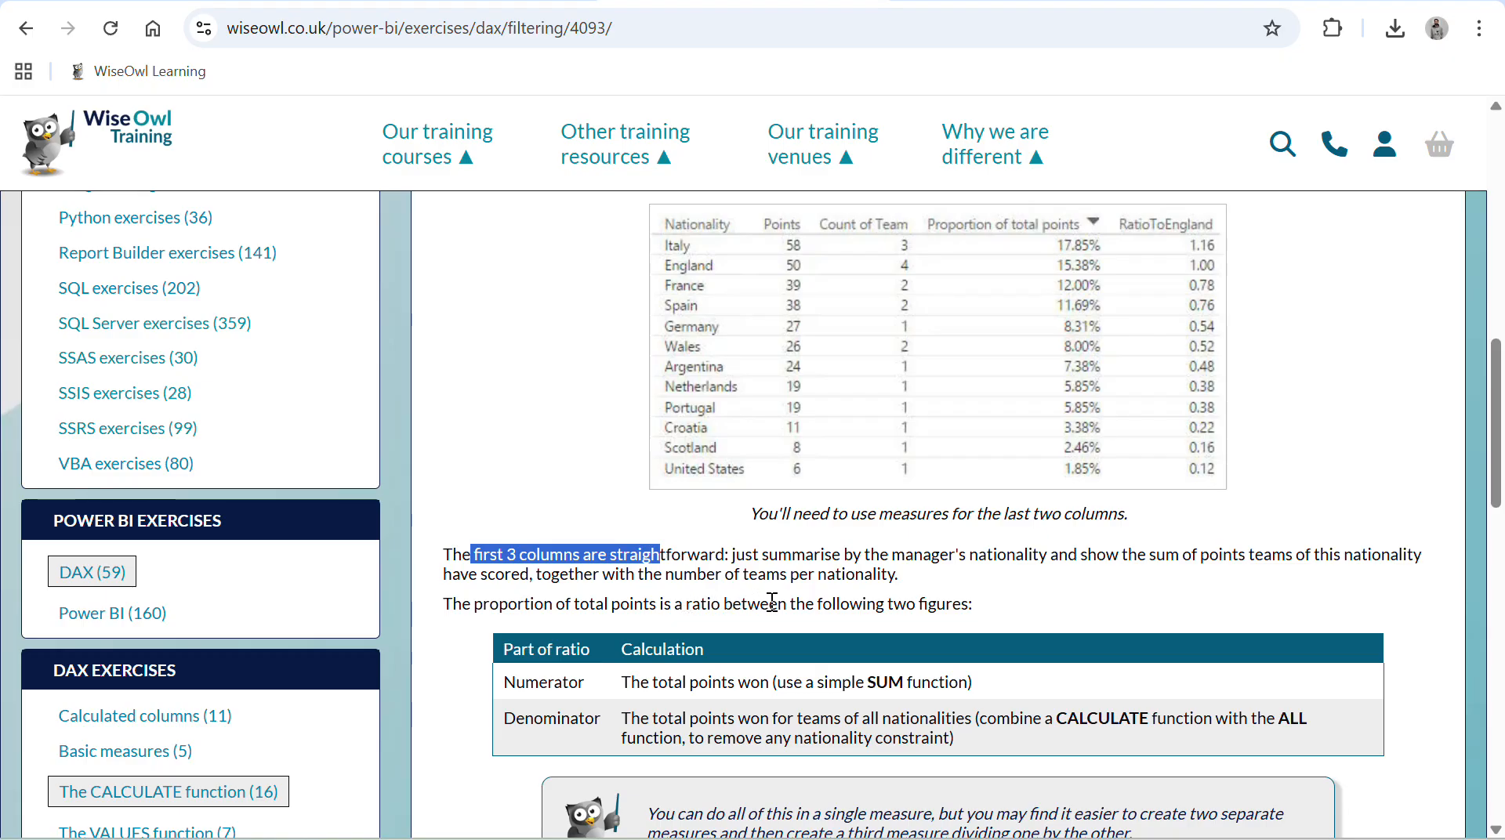
scroll(772, 602, down, 1)
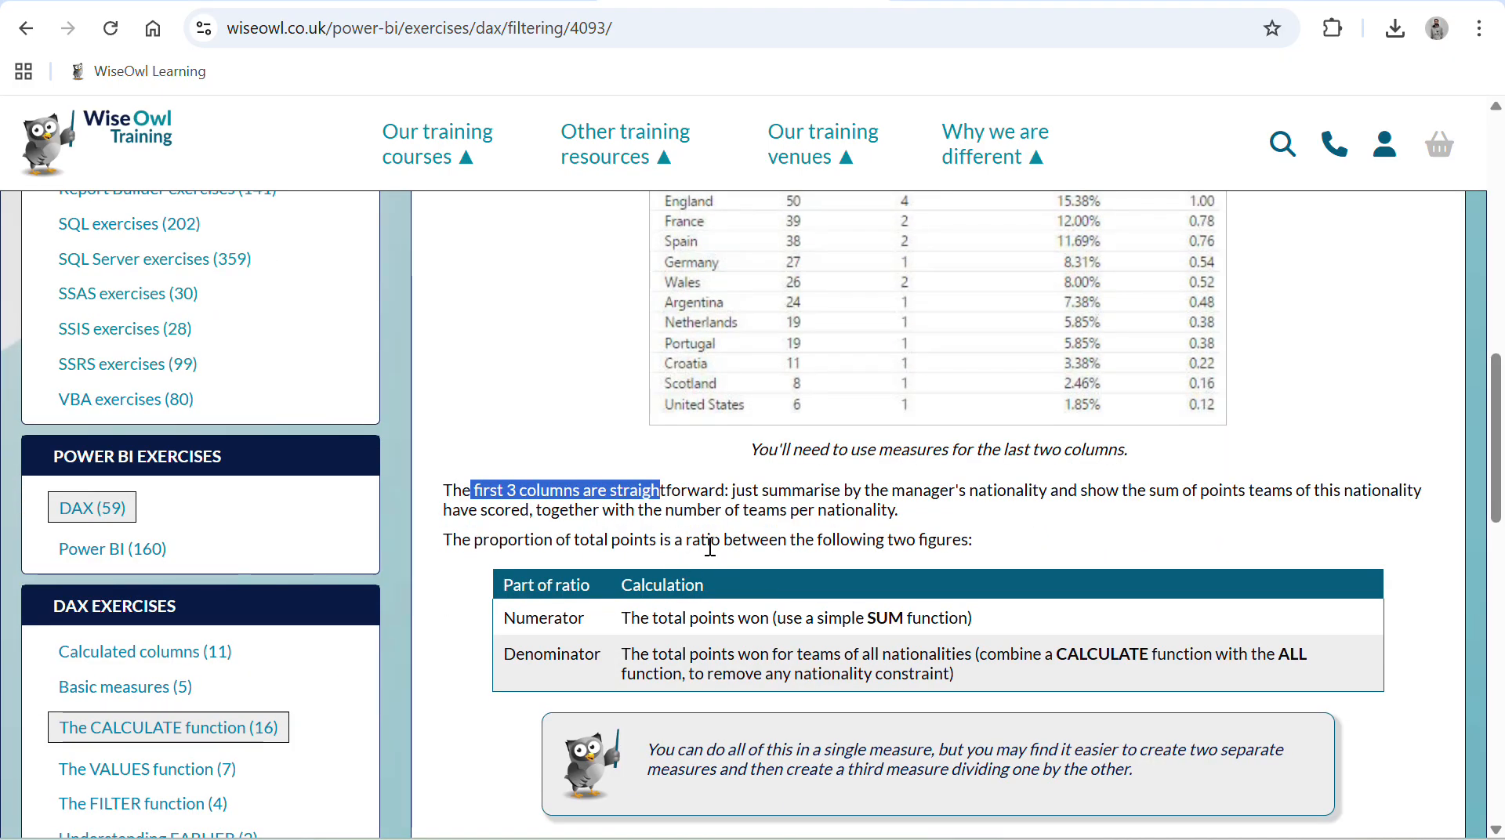
drag(733, 539, 805, 540)
scroll(805, 539, up, 1)
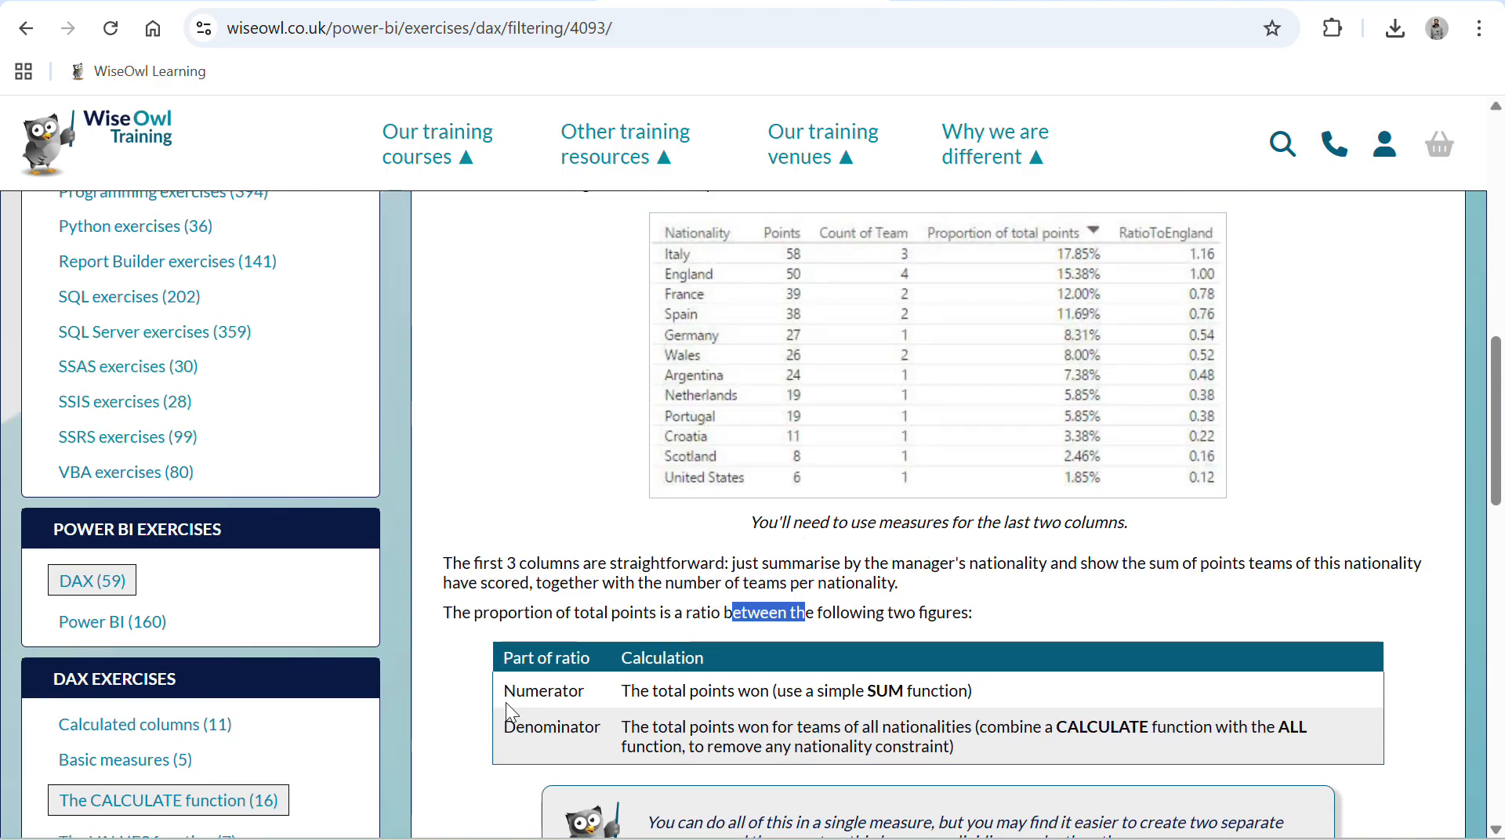
mouse_move(491, 839)
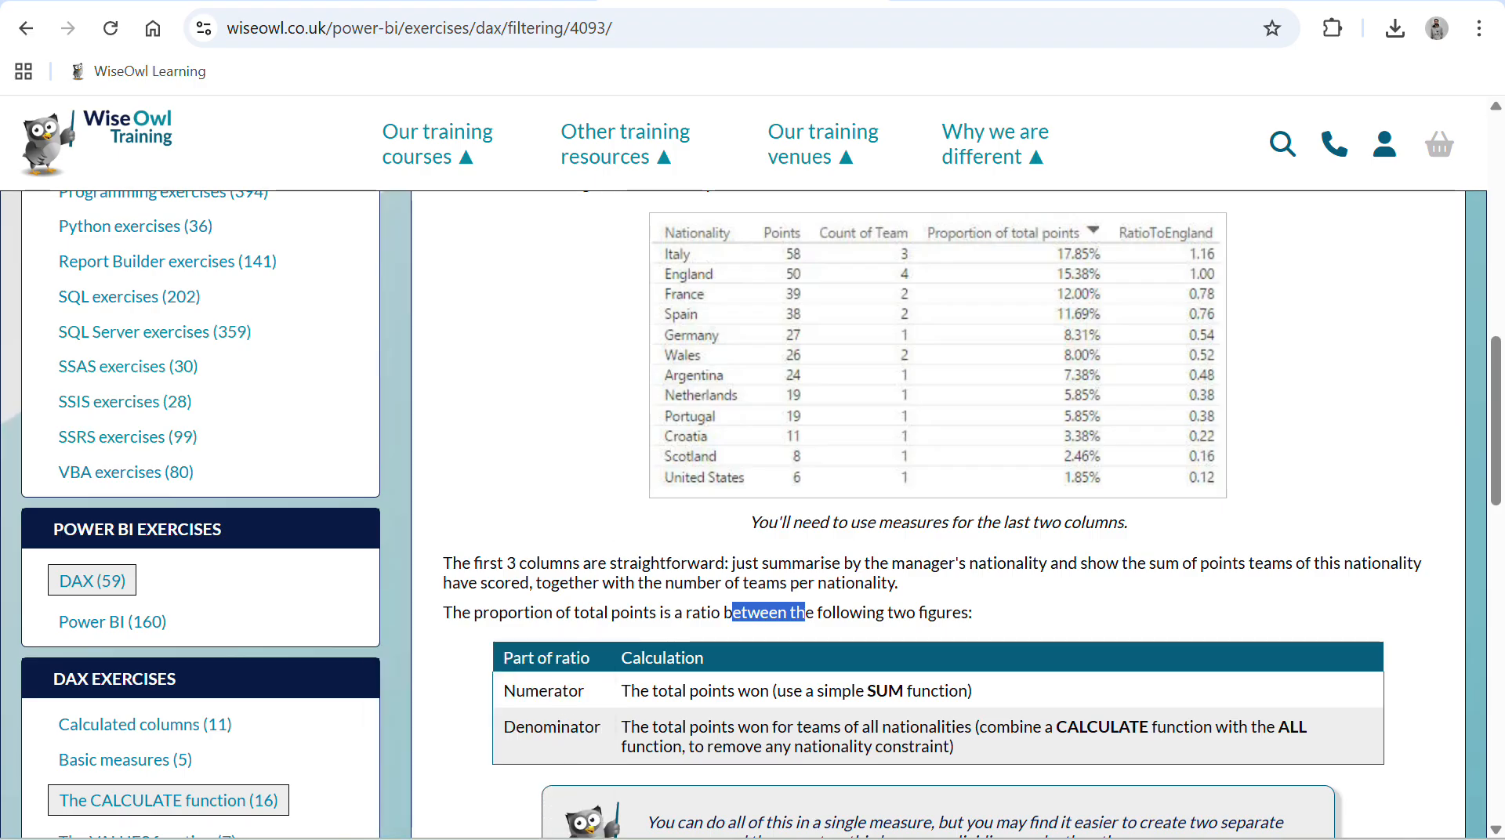
- Switch to Power BI and create a measure in the Teams table named Proportion of Total Points, following the exercise's column heading
click(492, 839)
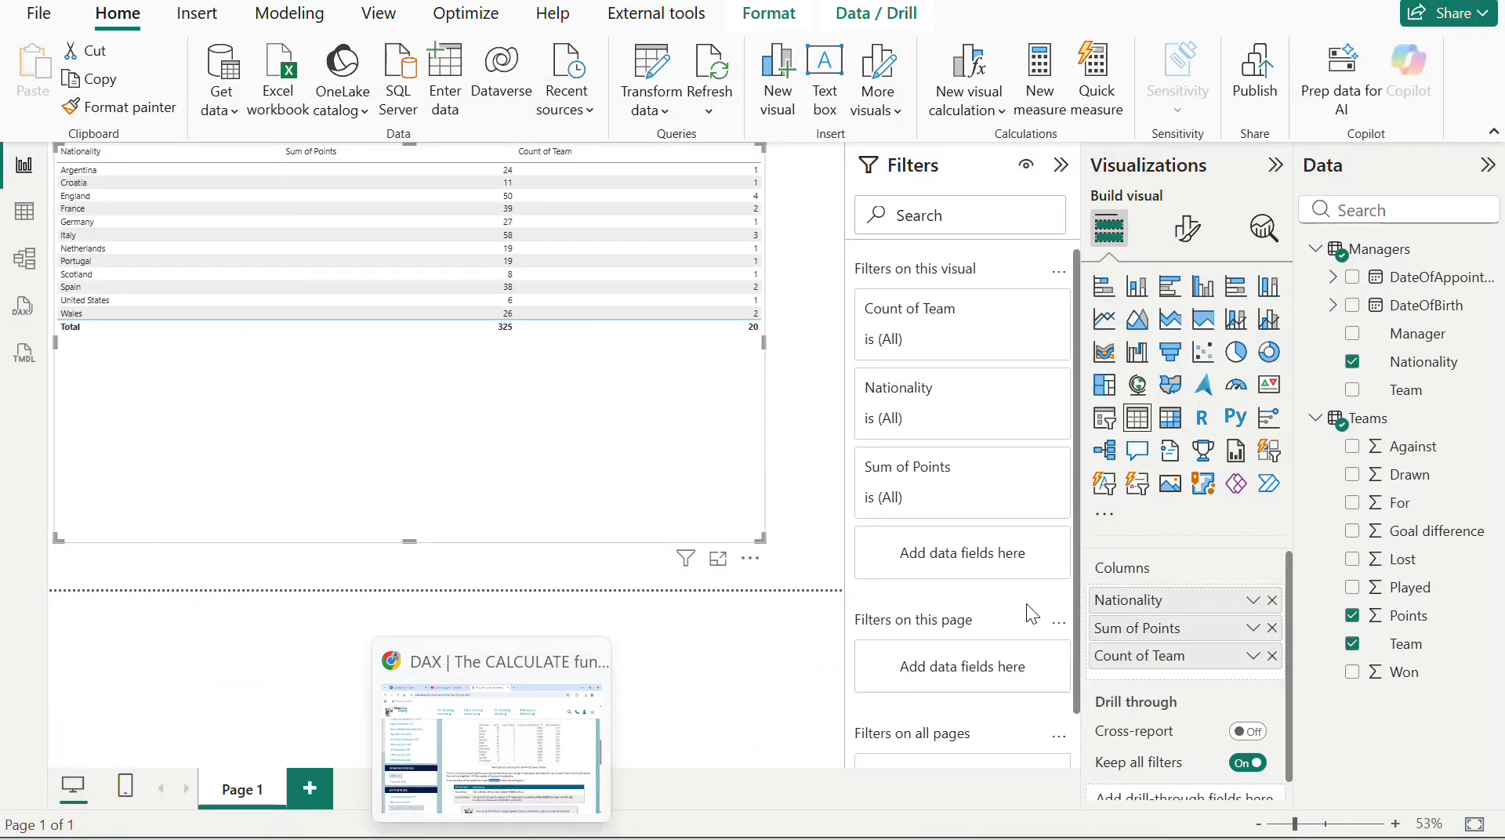
click(1485, 420)
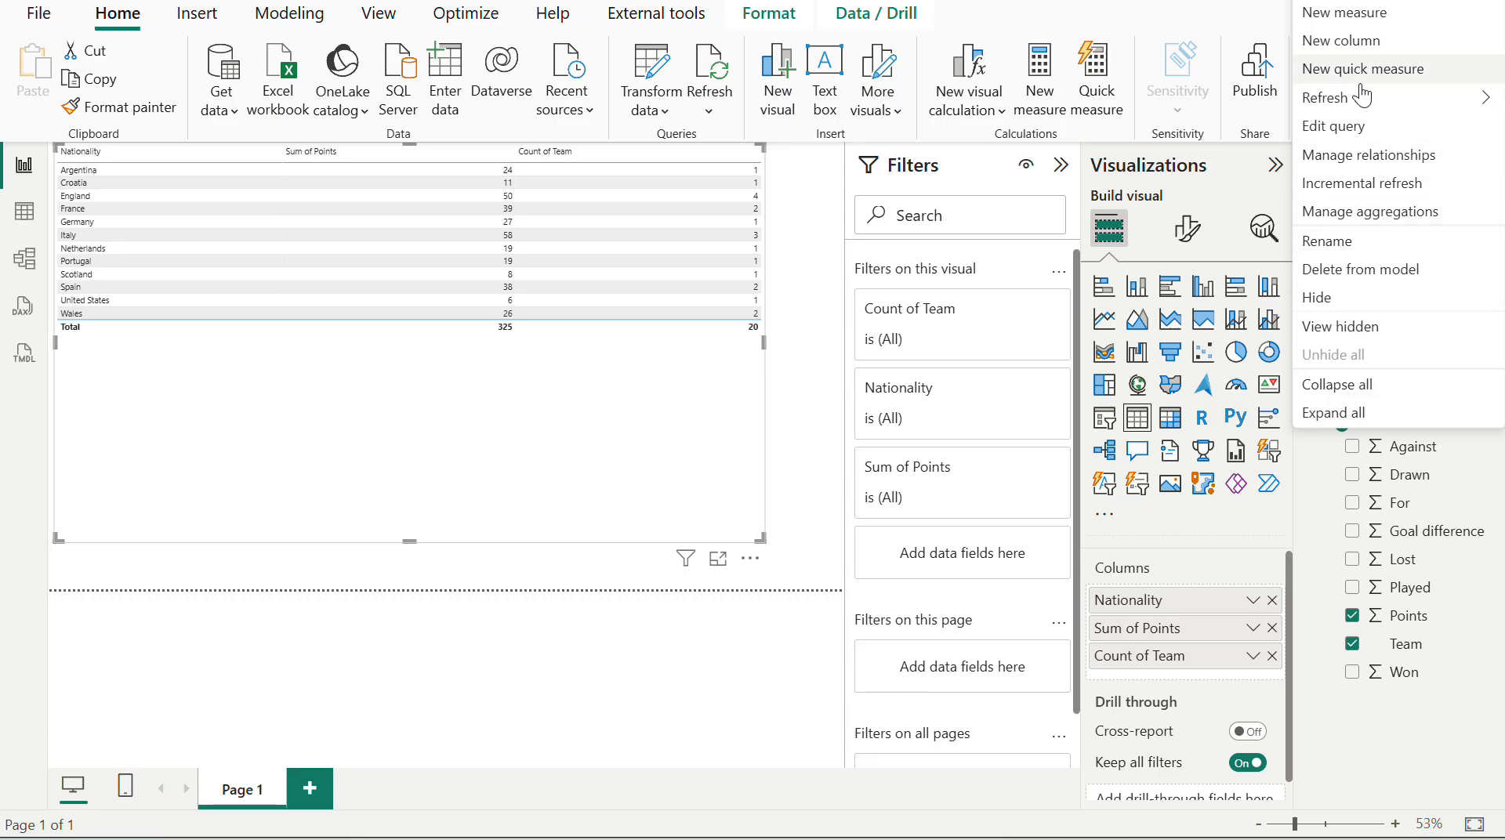
click(1376, 17)
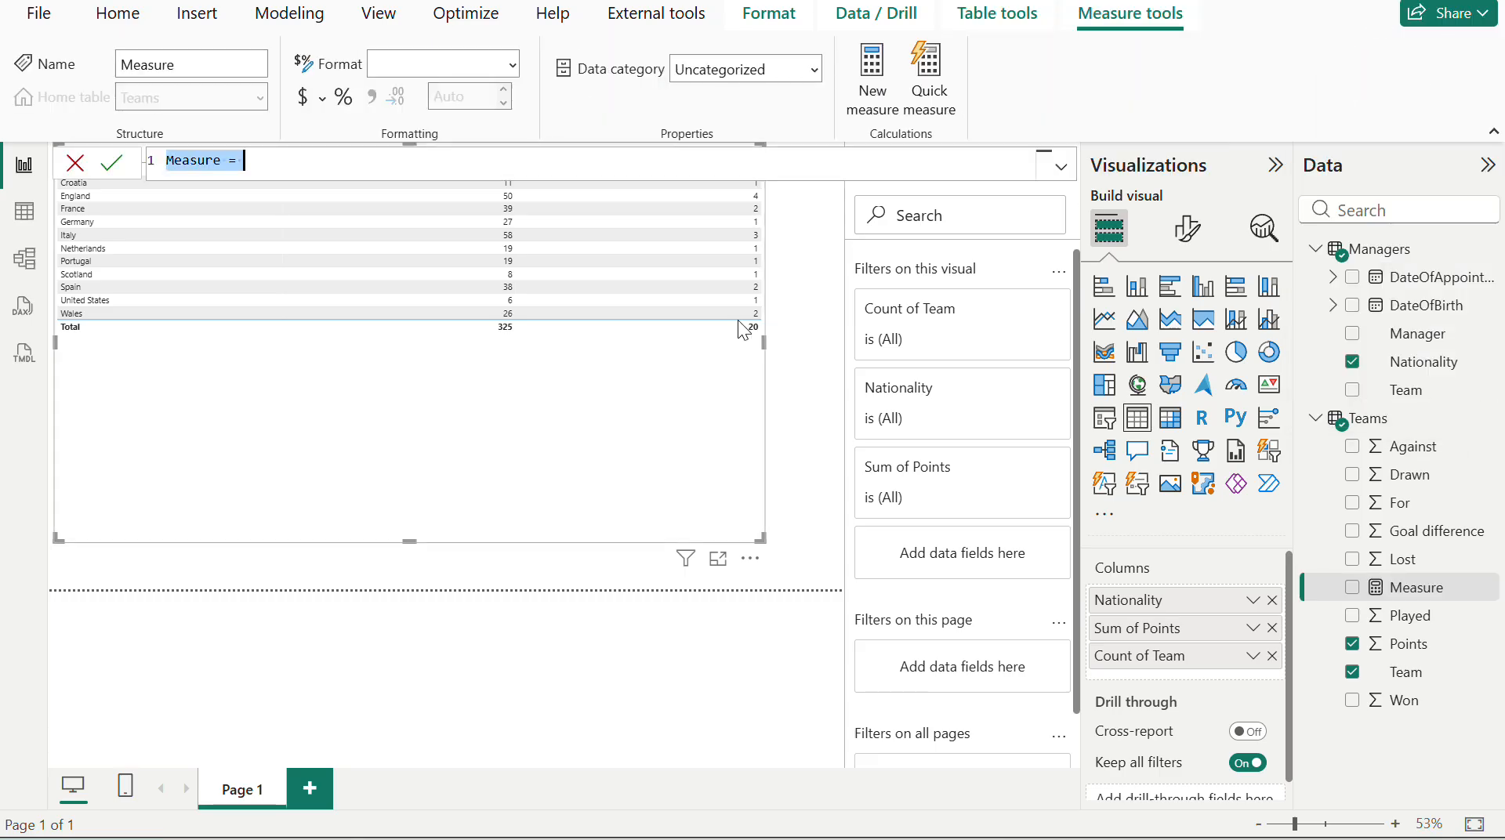
text(Propor)
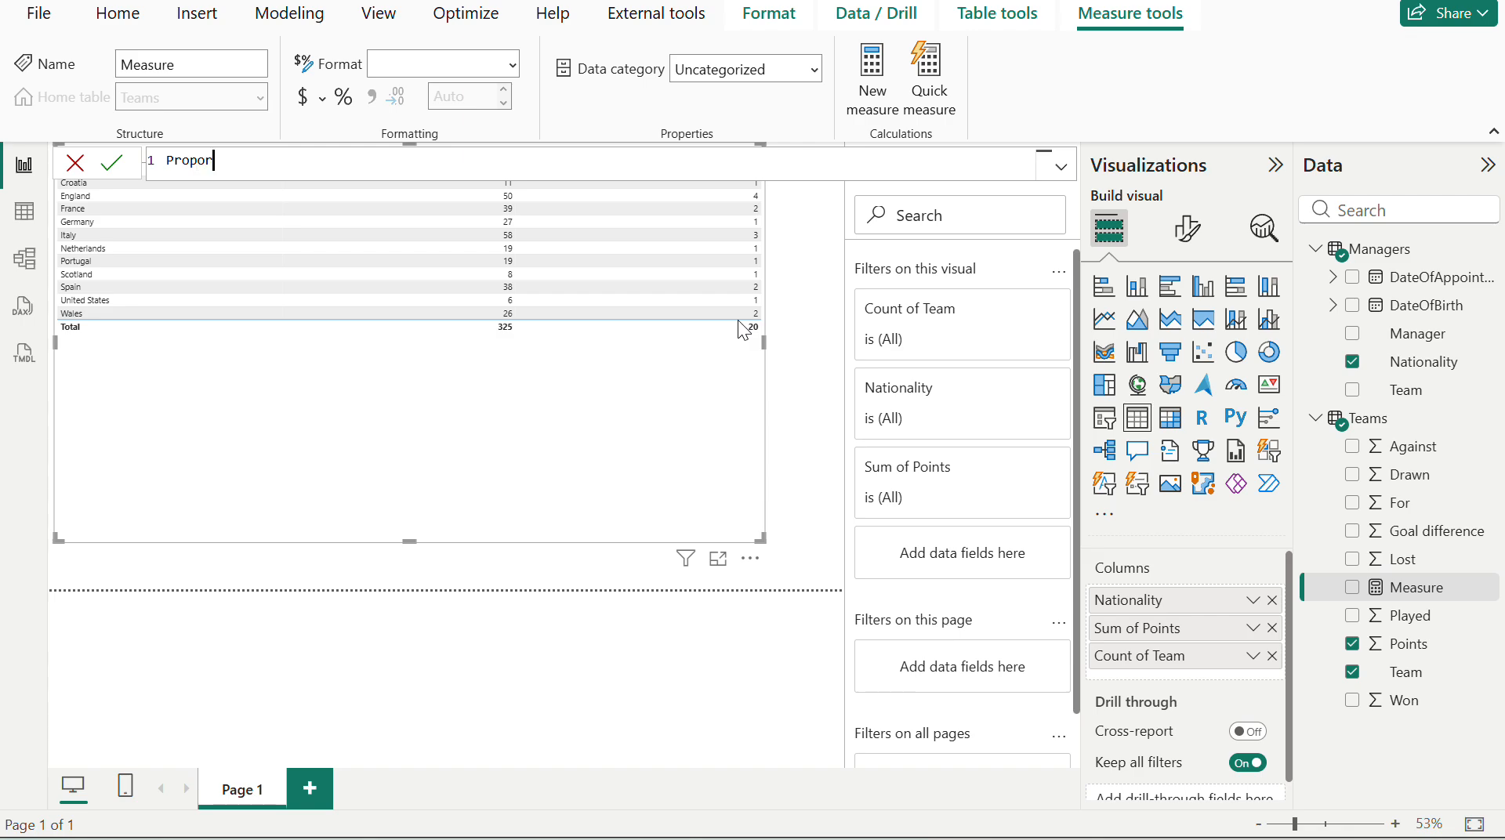
key(alt+Tab)
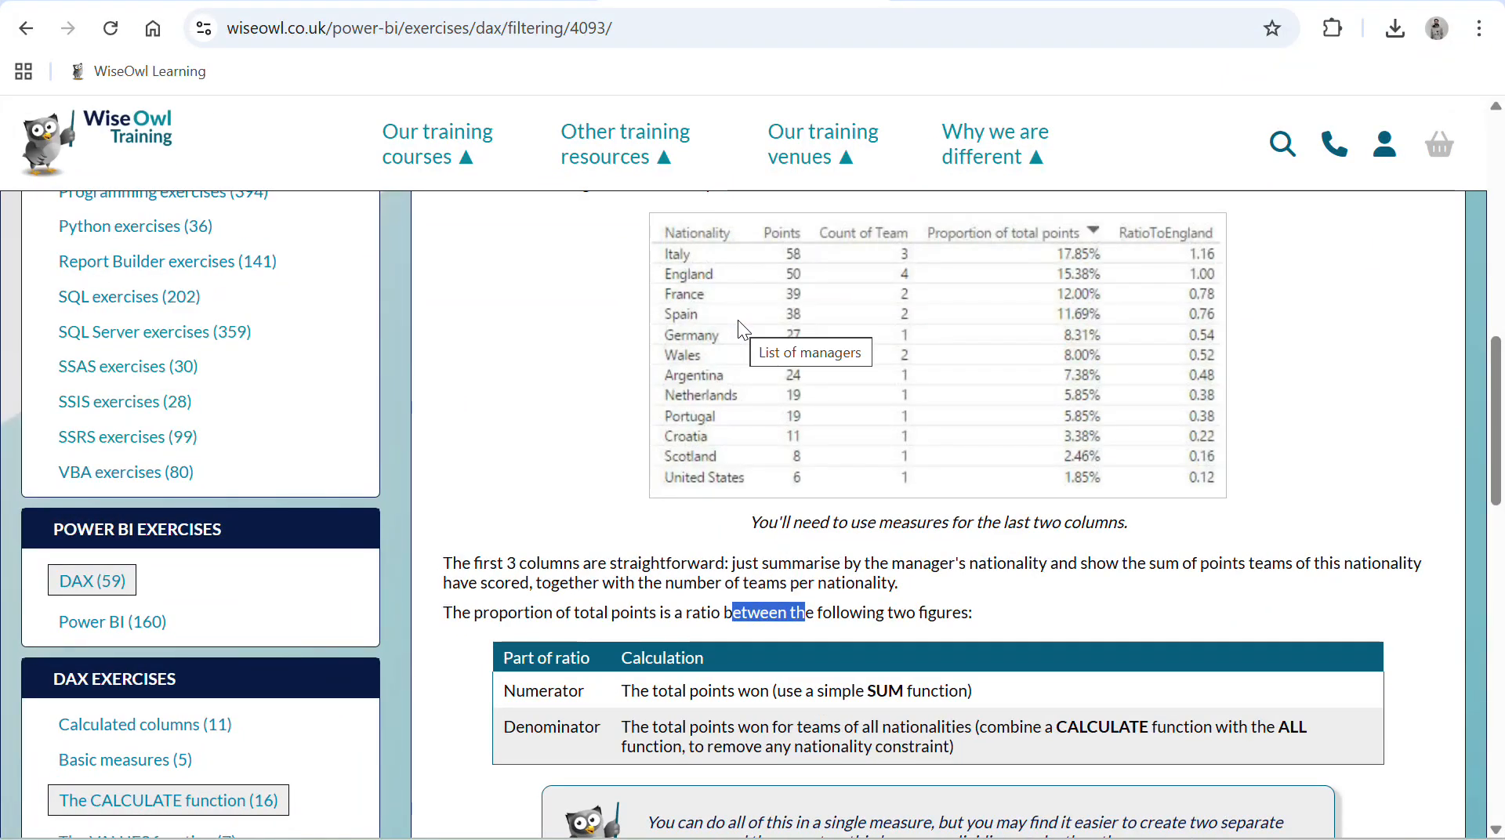
key(alt+Tab)
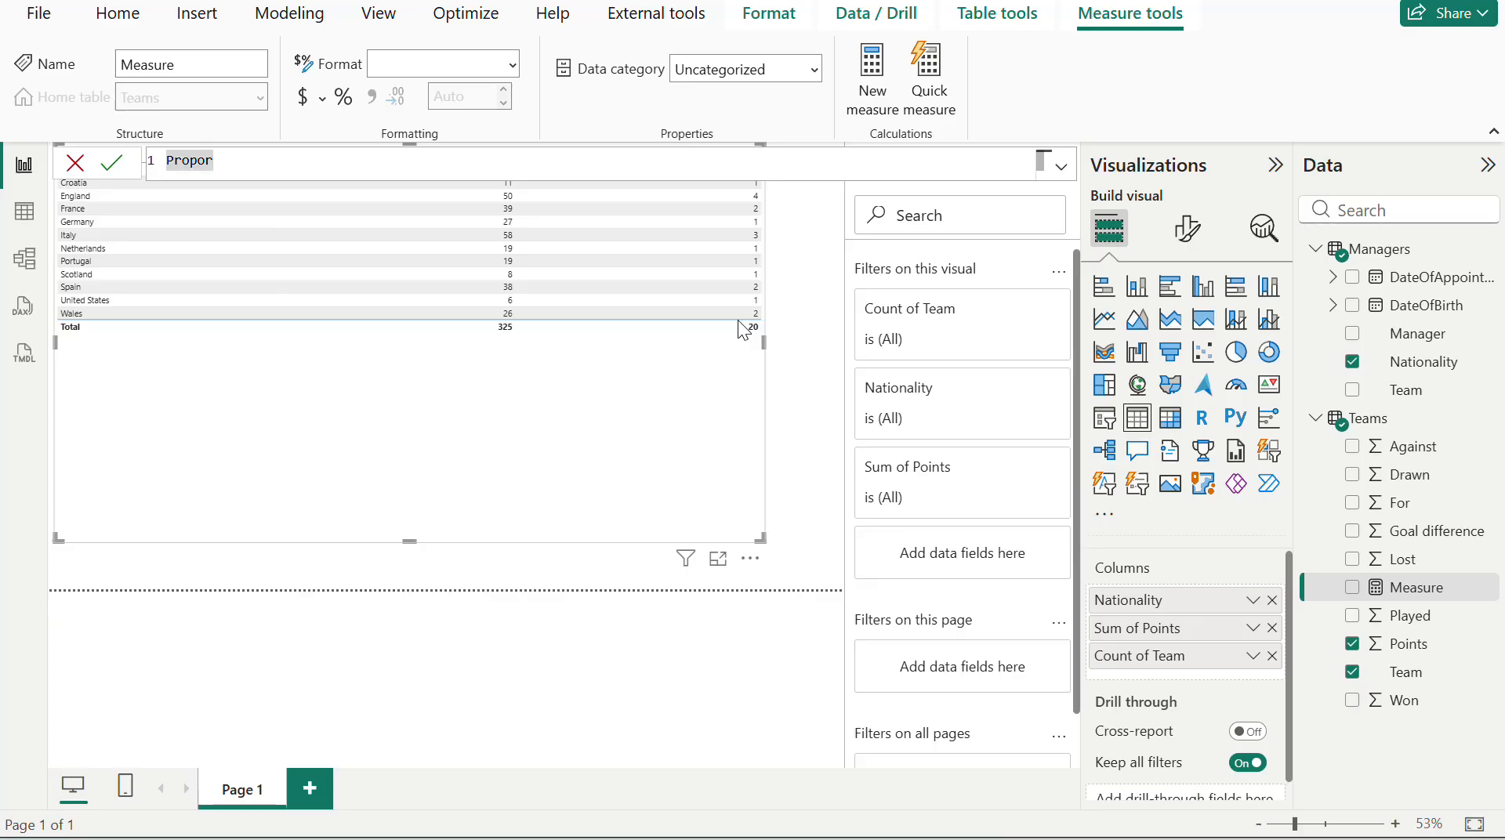
key(alt+Tab)
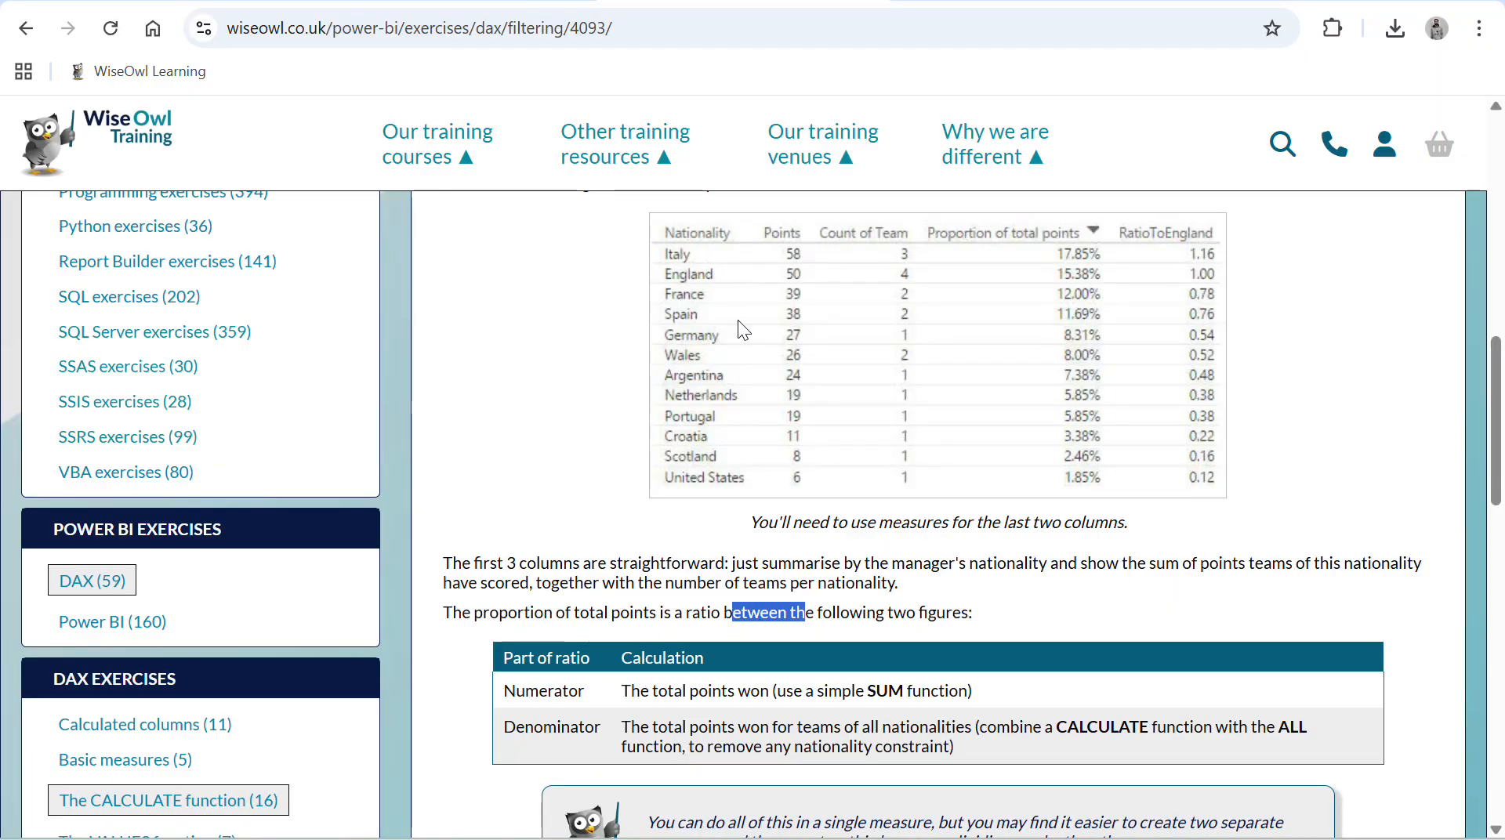
key(alt+Tab)
text(tion of)
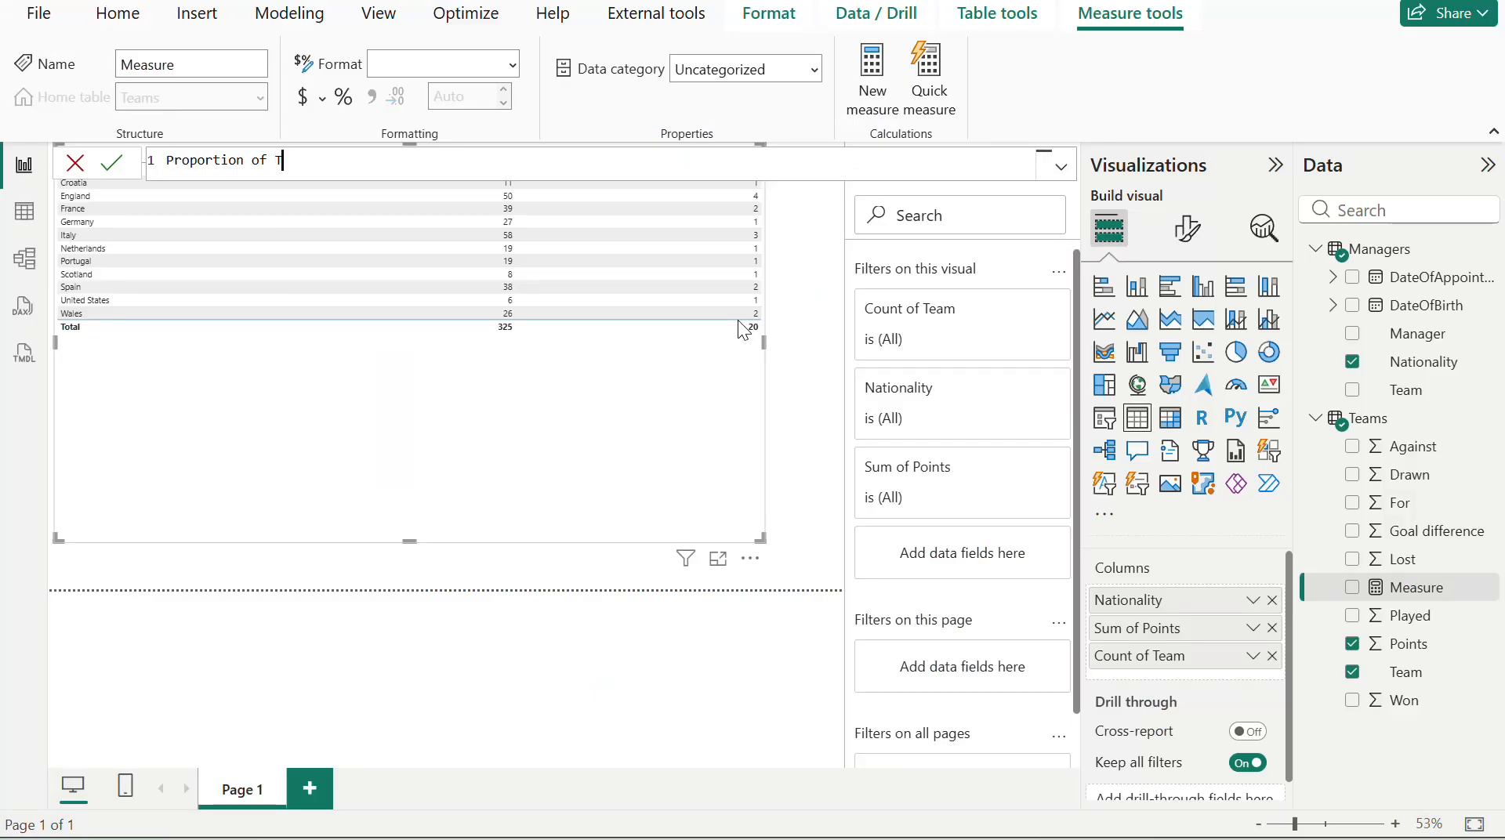
text( Total Point)
- Read the exercise's numerator and denominator definitions in the browser, and begin the measure's formula in Power BI with DIVIDE
key(alt+Tab)
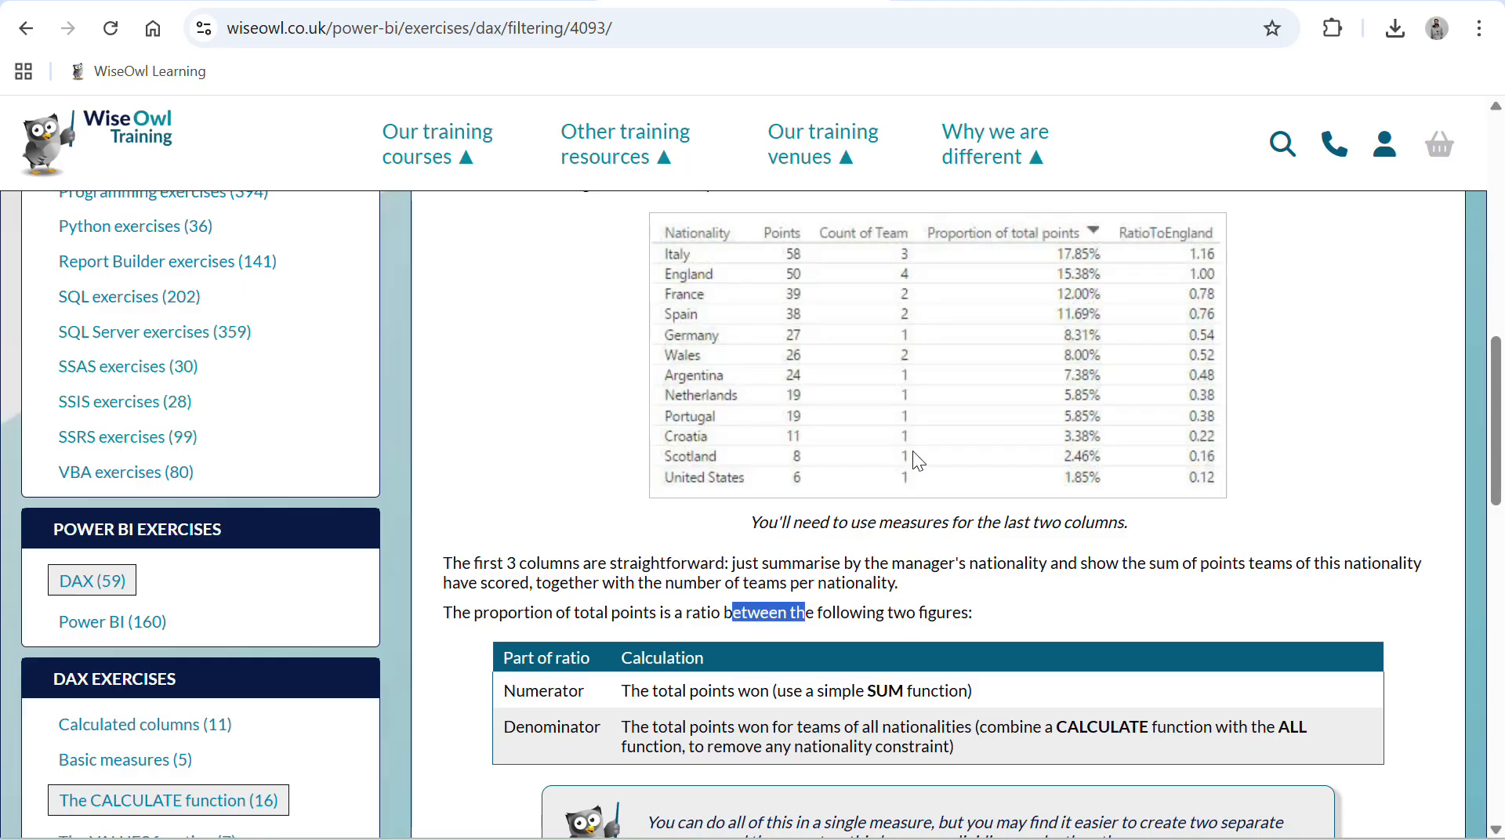
scroll(912, 450, down, 1)
click(567, 590)
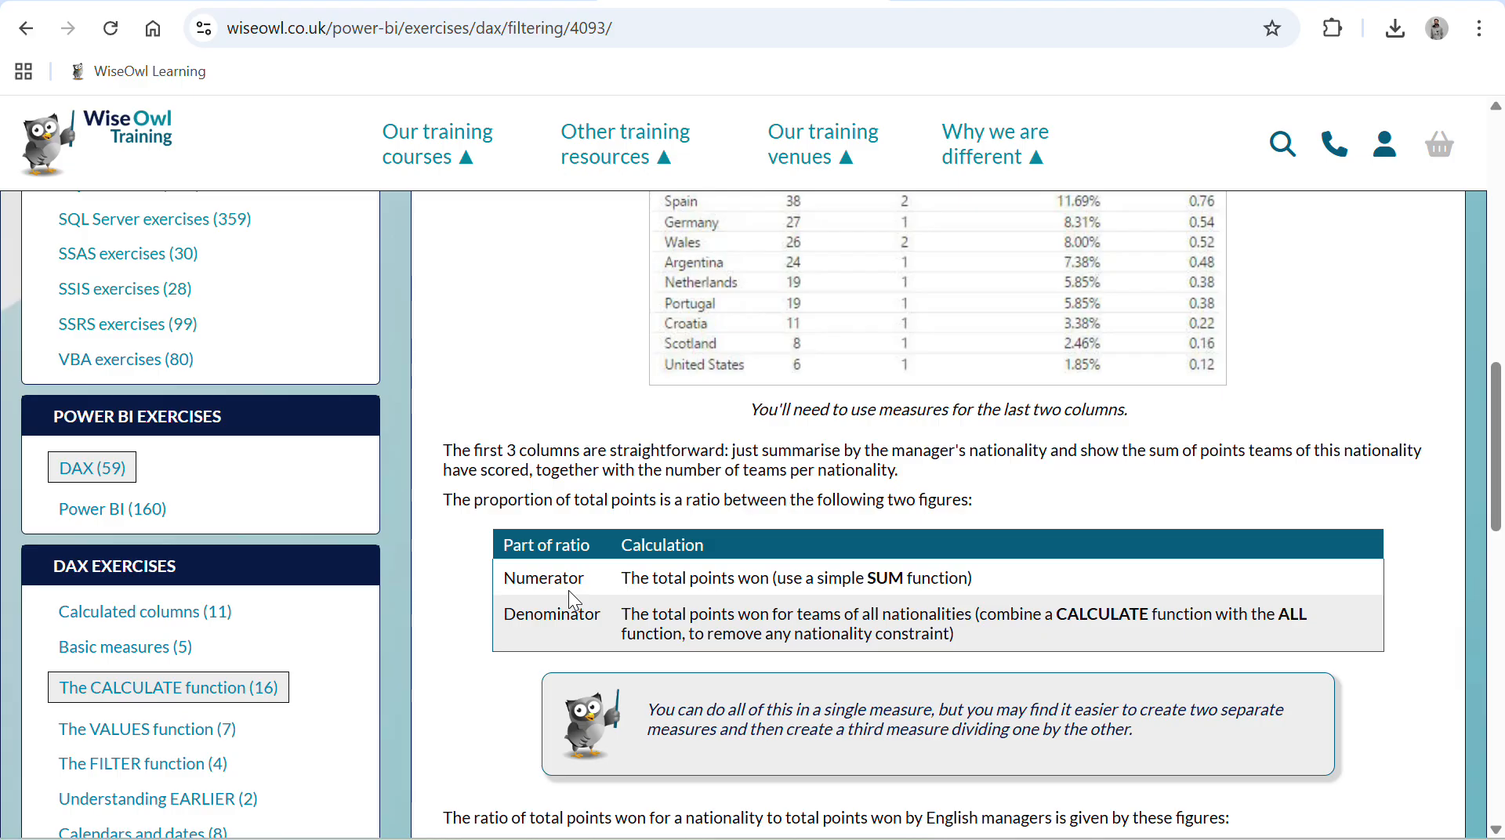
drag(568, 591, 689, 608)
click(689, 608)
scroll(689, 608, down, 1)
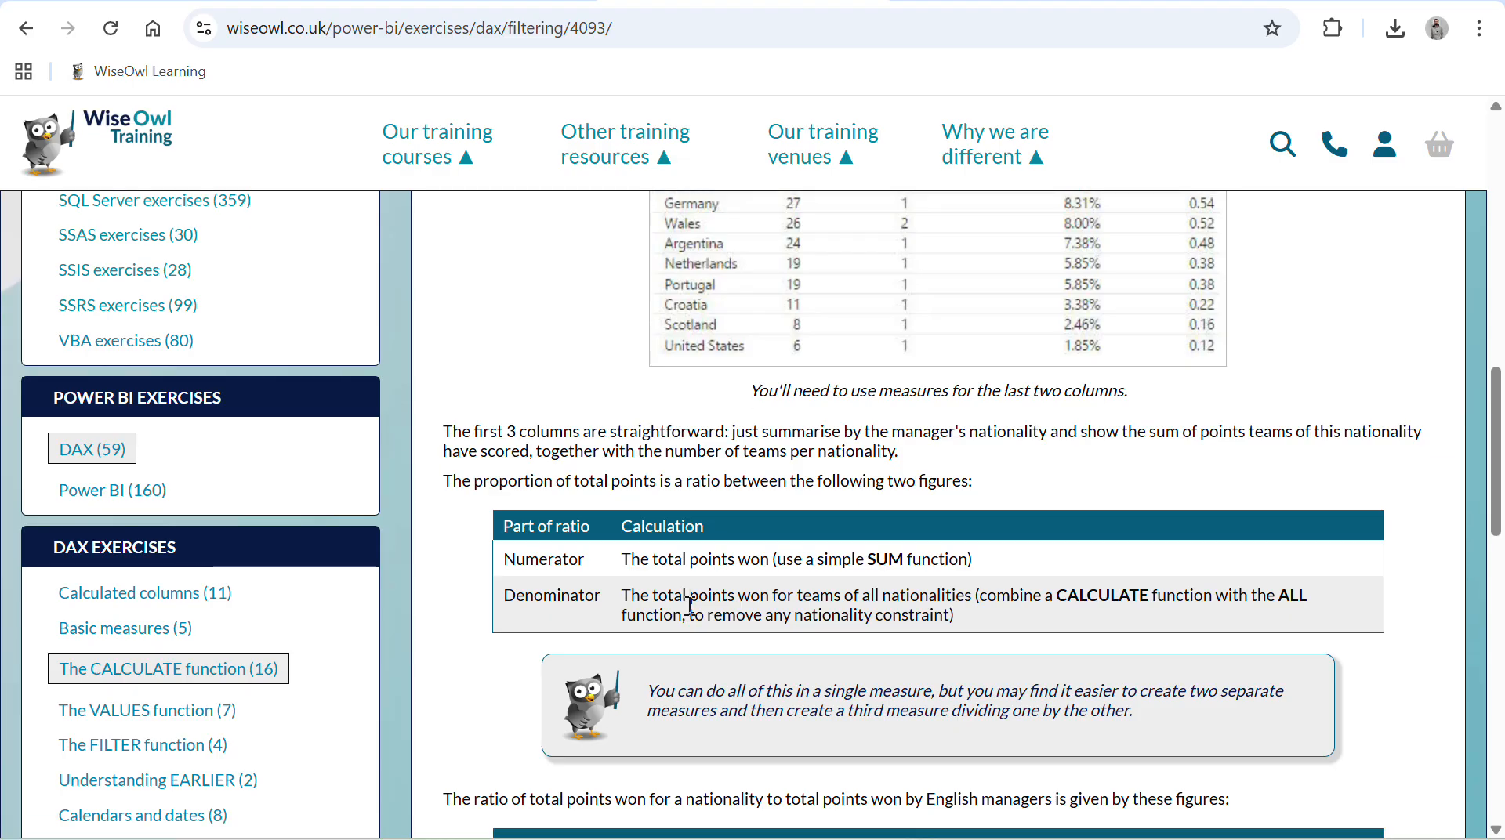
drag(632, 560, 677, 566)
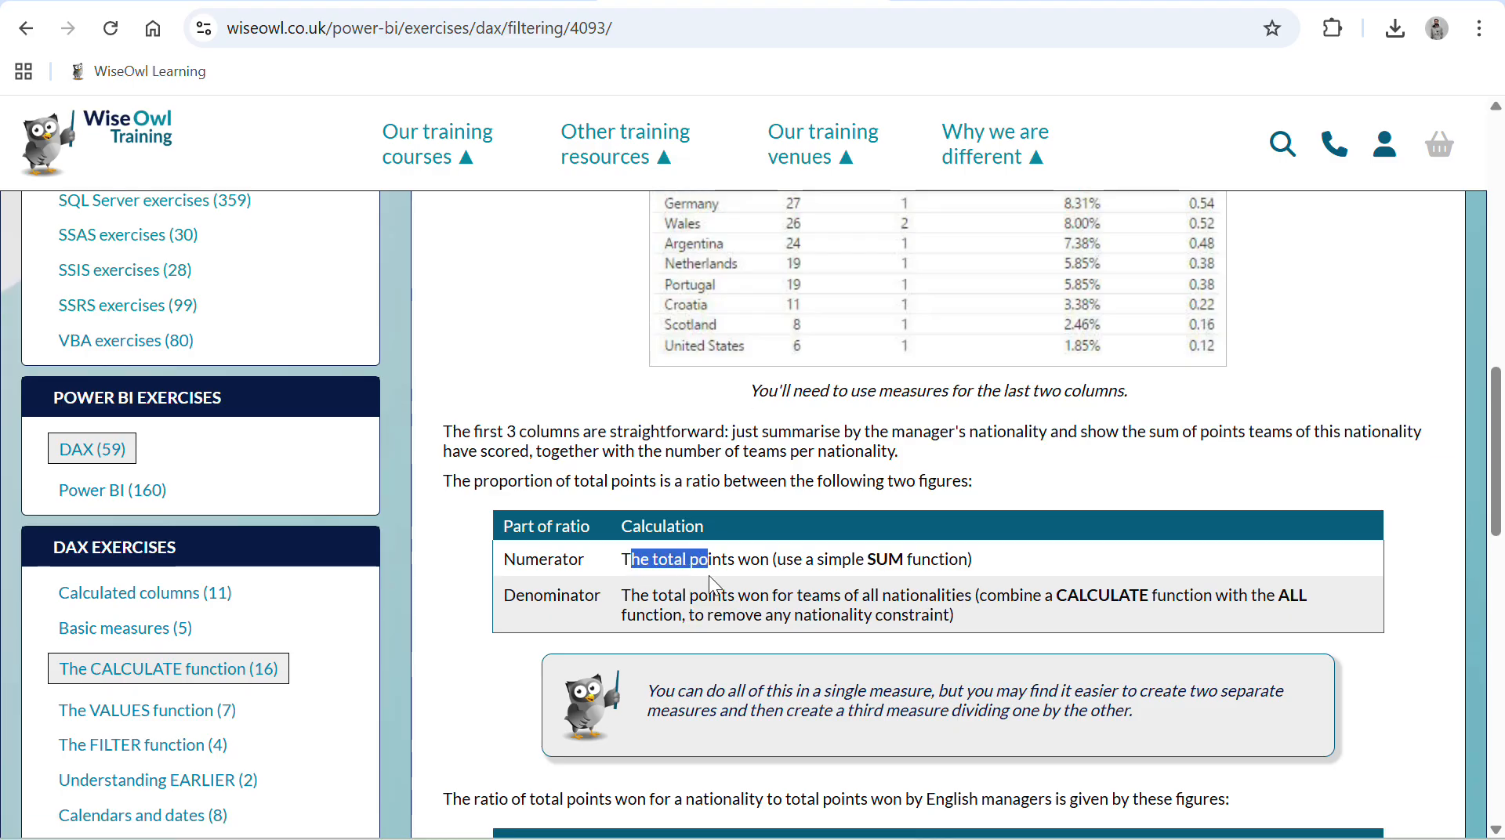
key(alt+Tab)
text(DIVIDE()
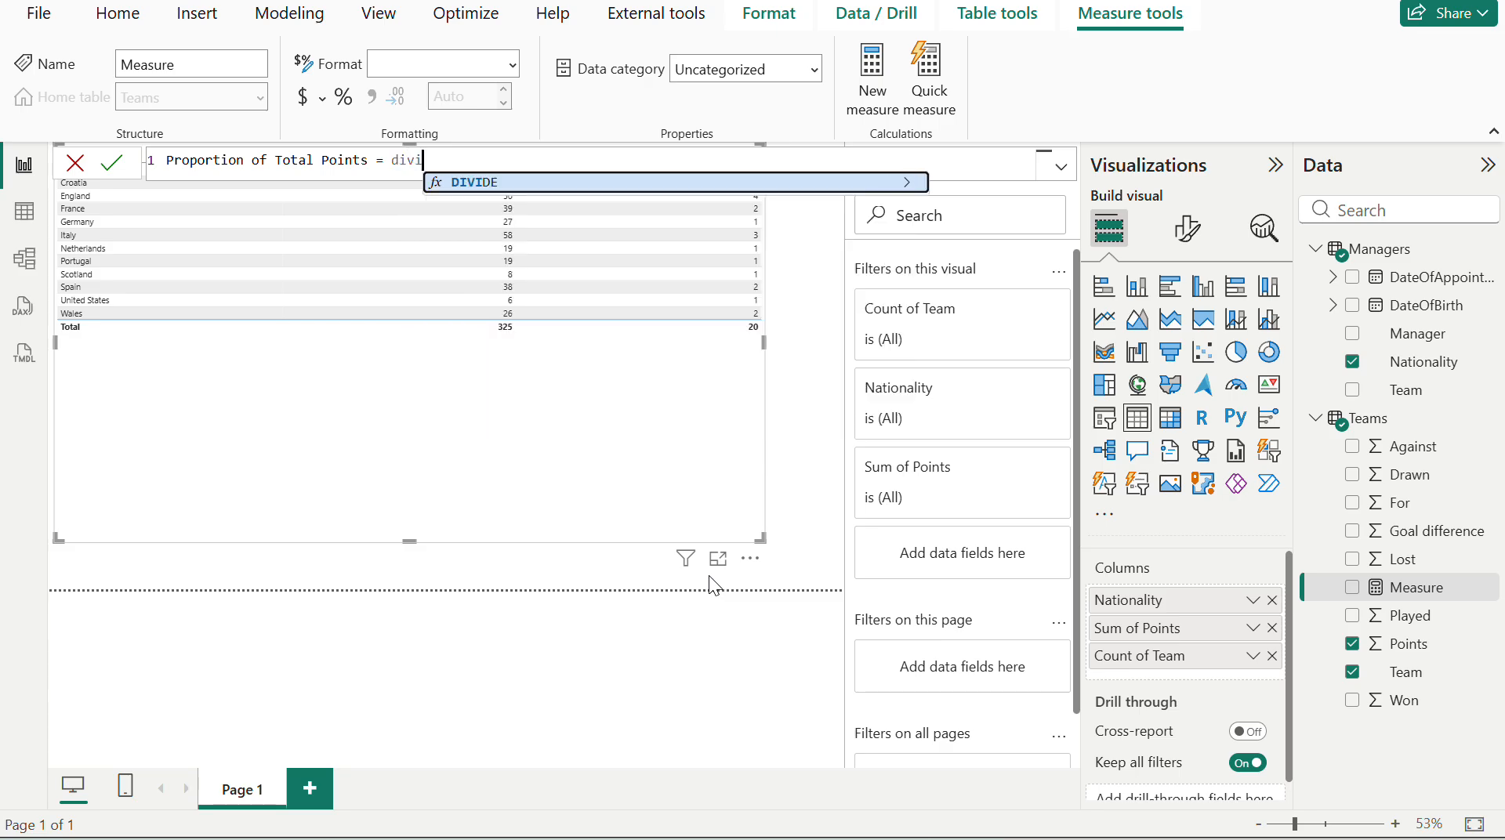
- Following the exercise's numerator definition, enter SUM(Teams[Points]) as the first argument of DIVIDE in Power BI
key(alt+Tab)
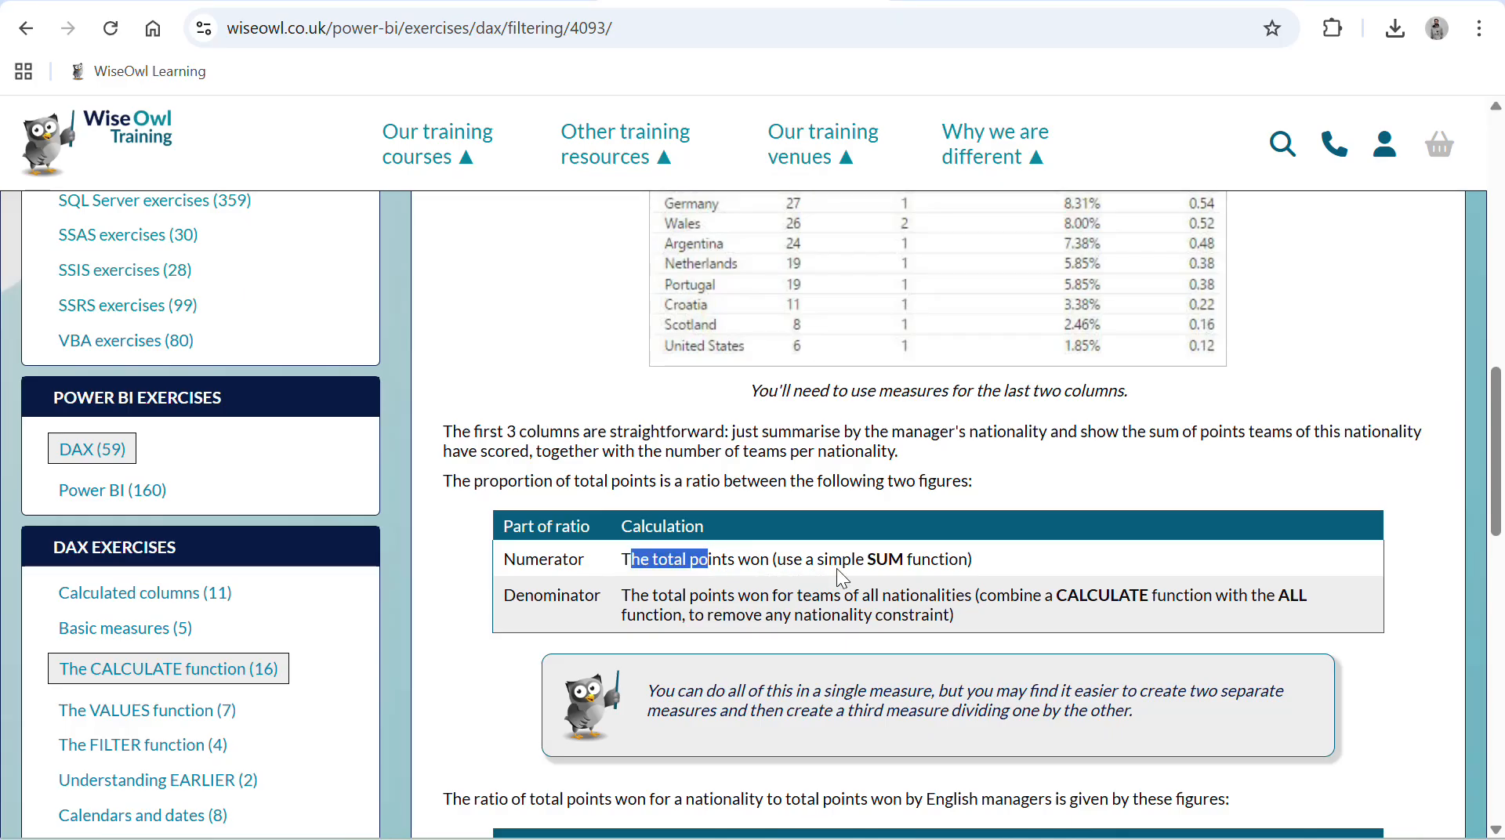
key(alt+Tab)
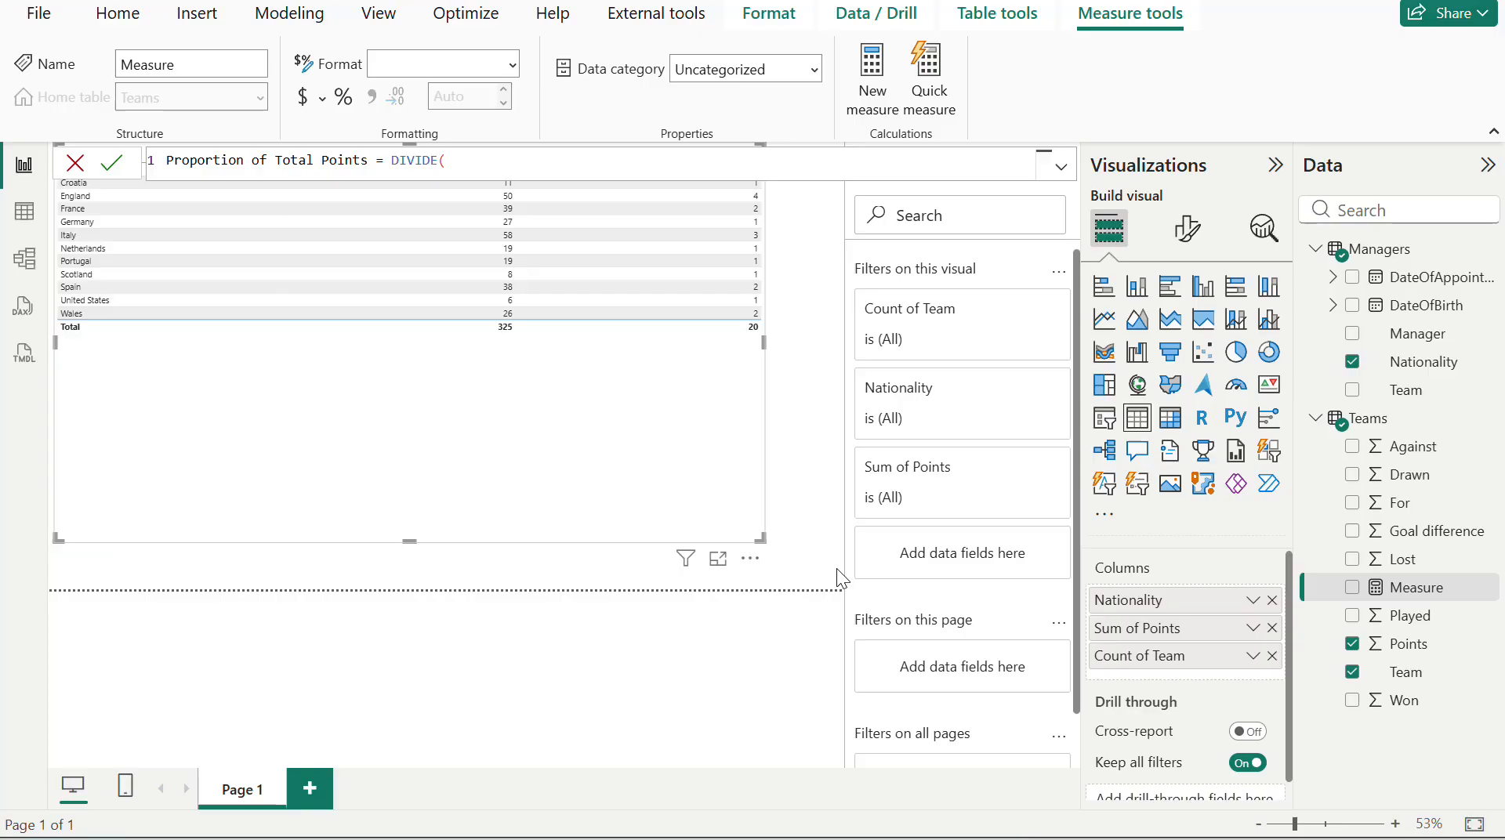
text(sum)
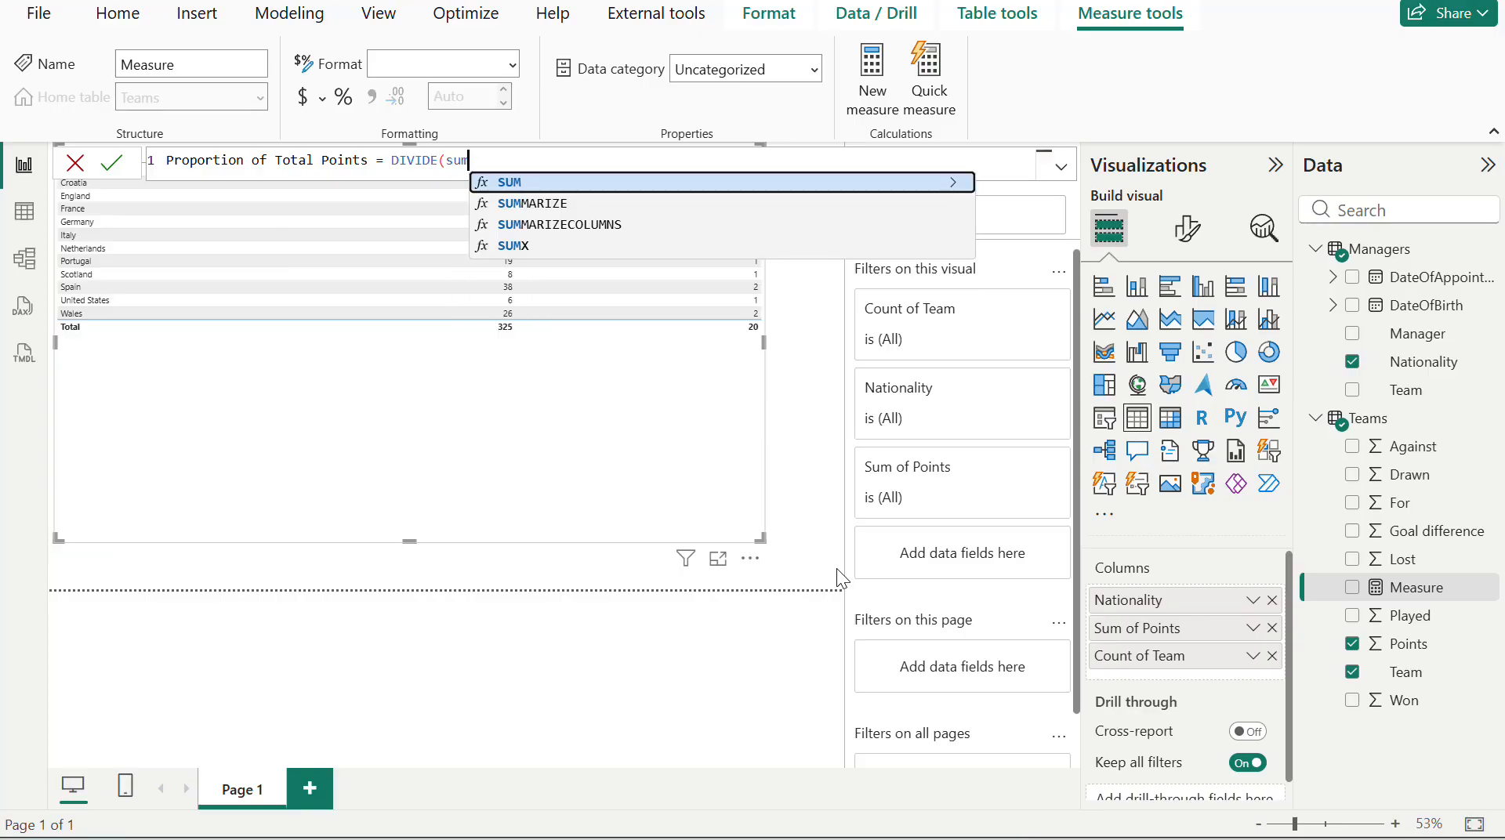
key(Tab)
text(po)
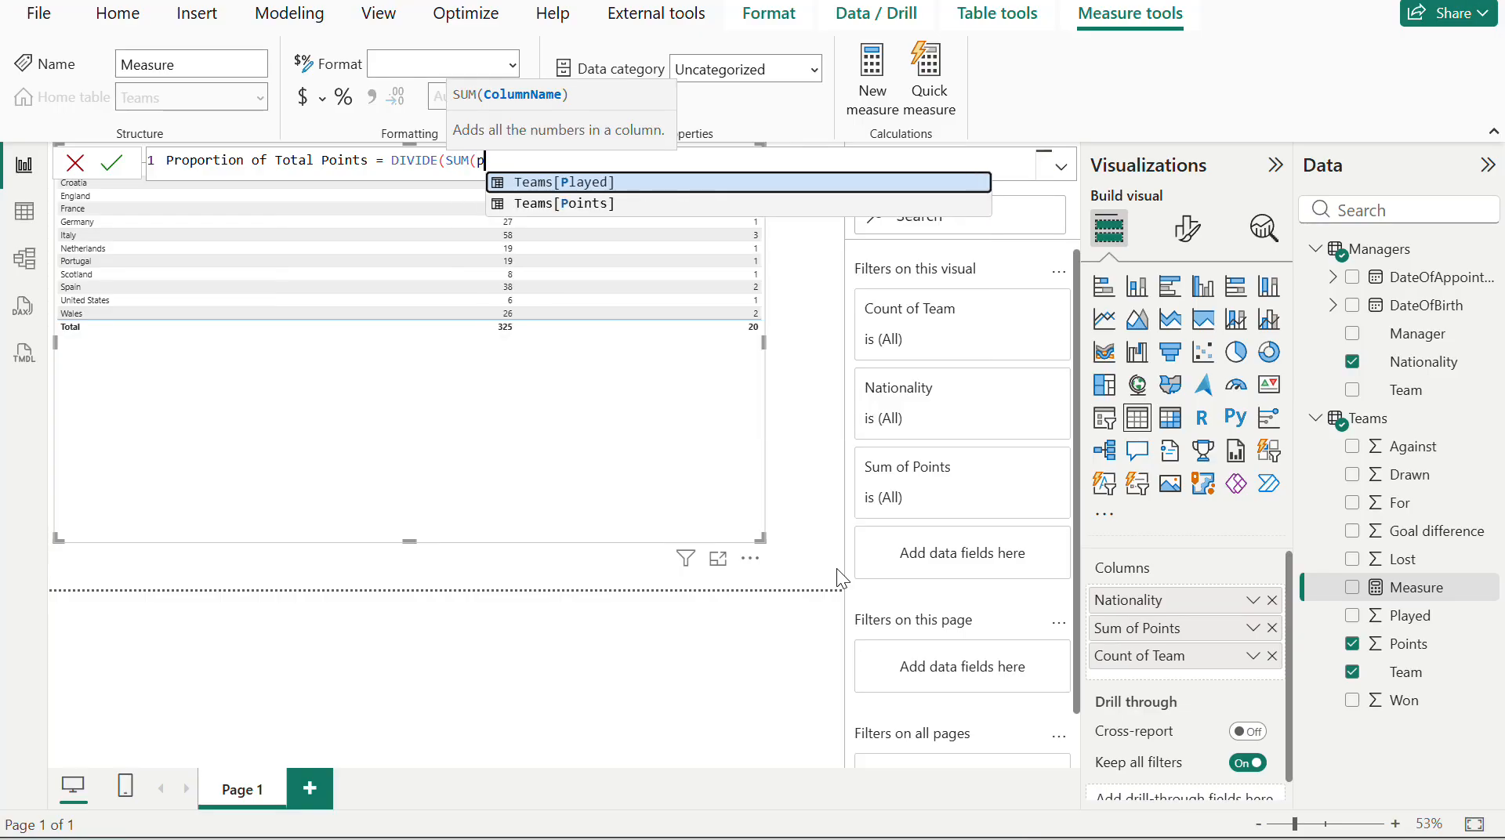
key(Tab)
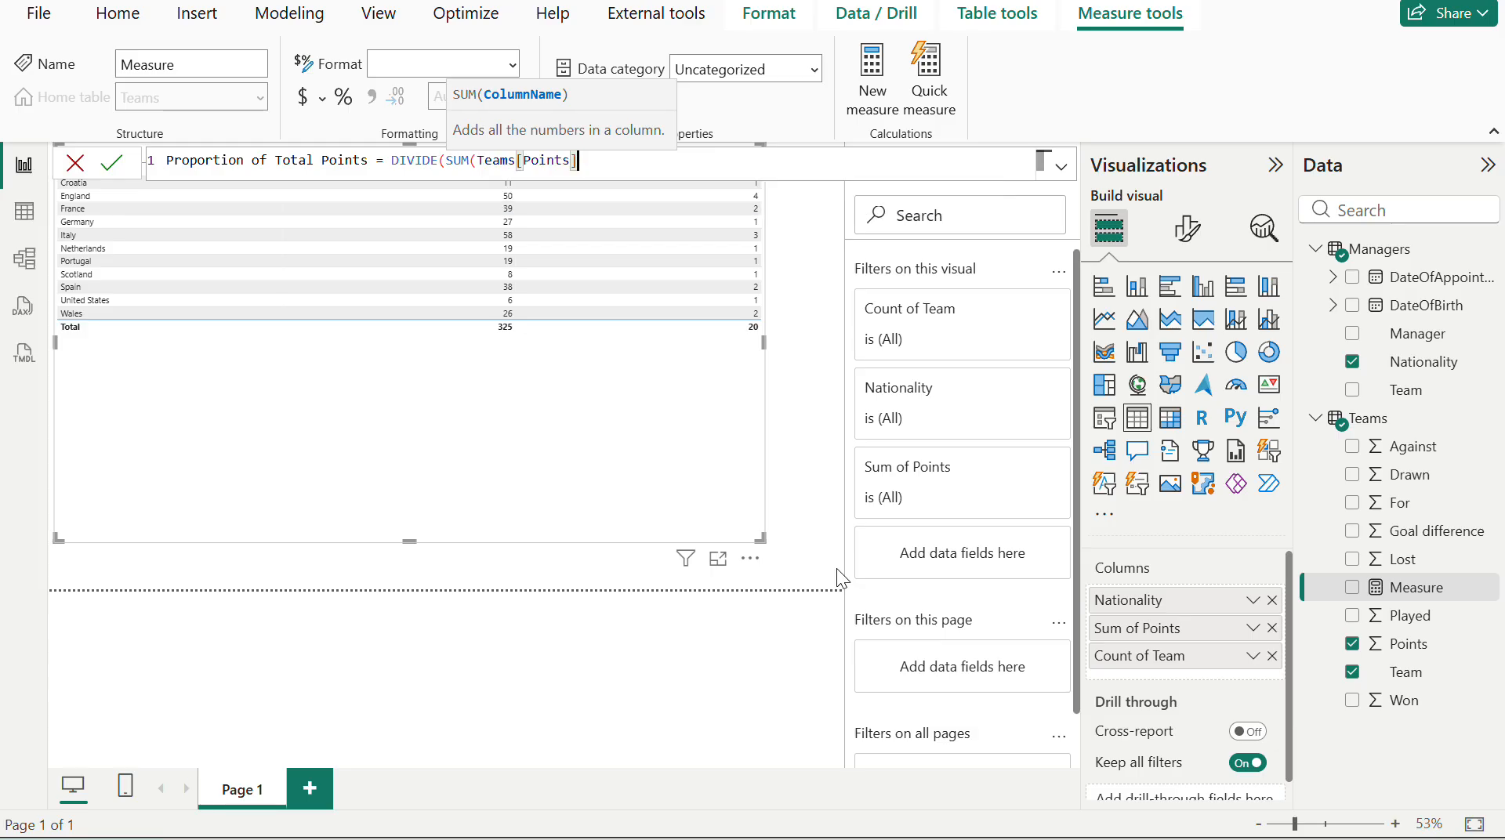
text())
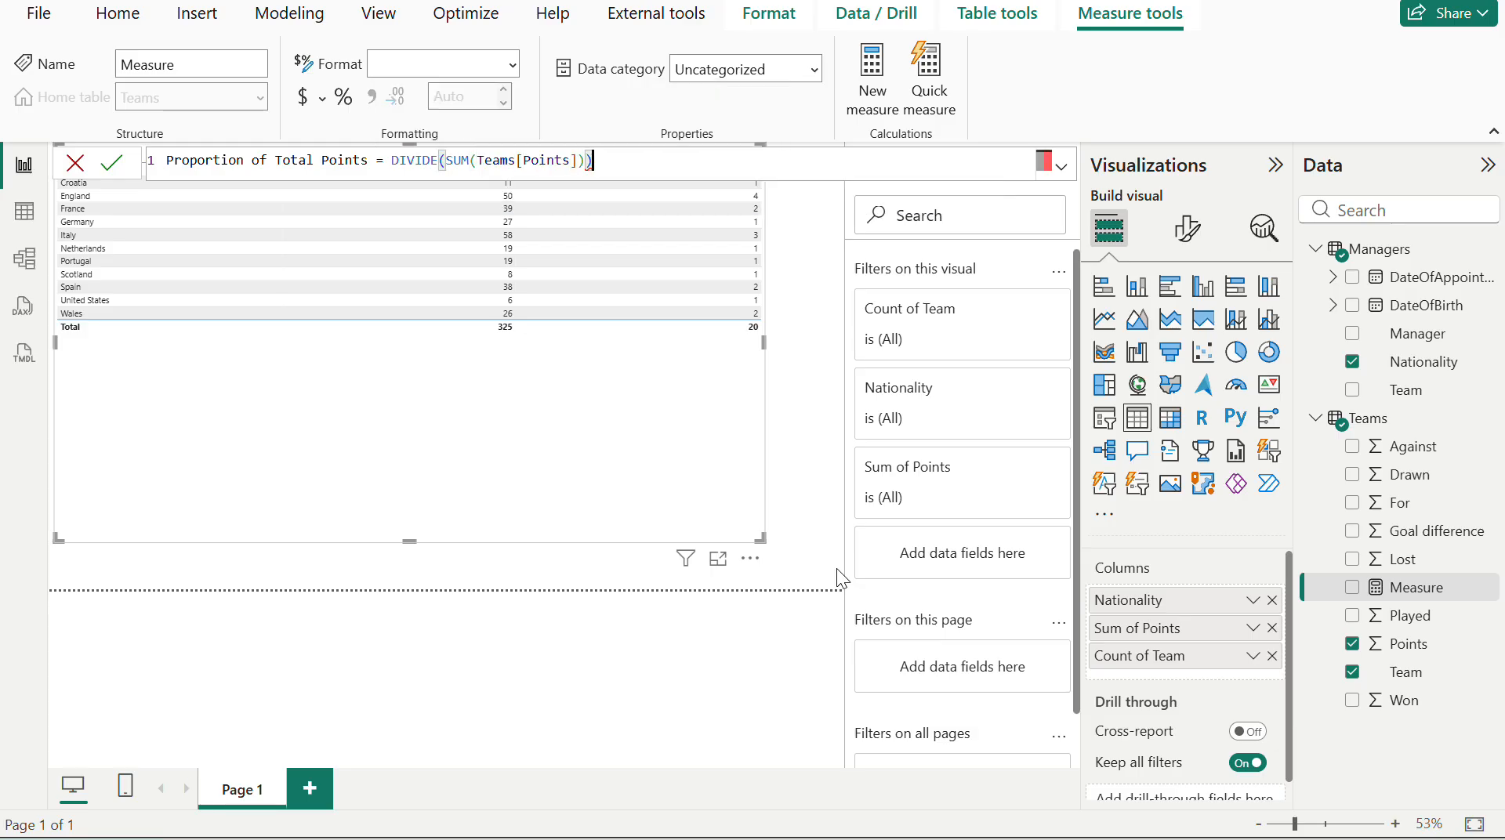
text(,)
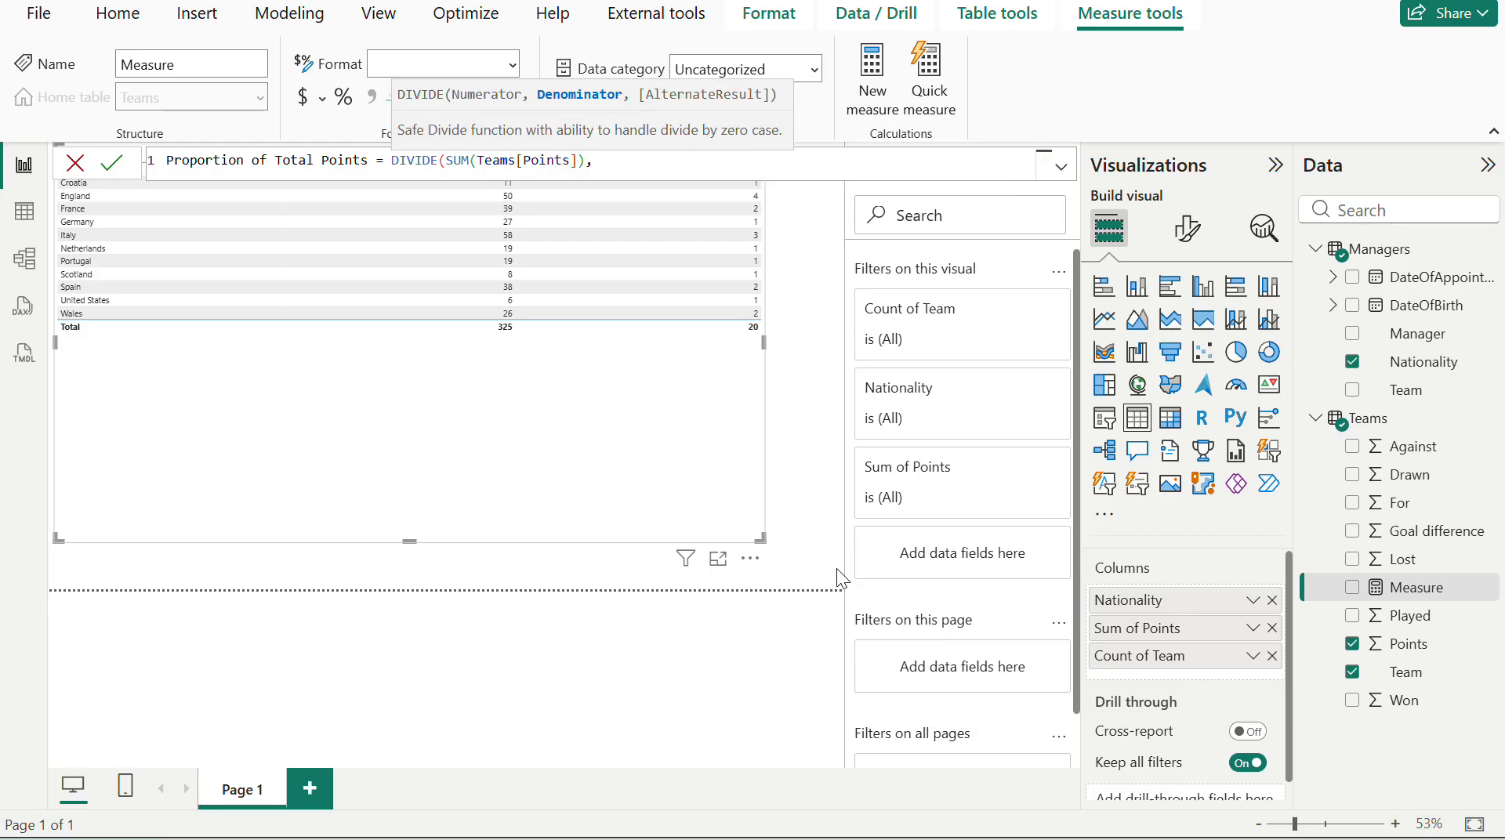
- Check the exercise's denominator definition in the browser, and start the DIVIDE denominator on a new line with CALCULATE in Power BI
key(alt+Tab)
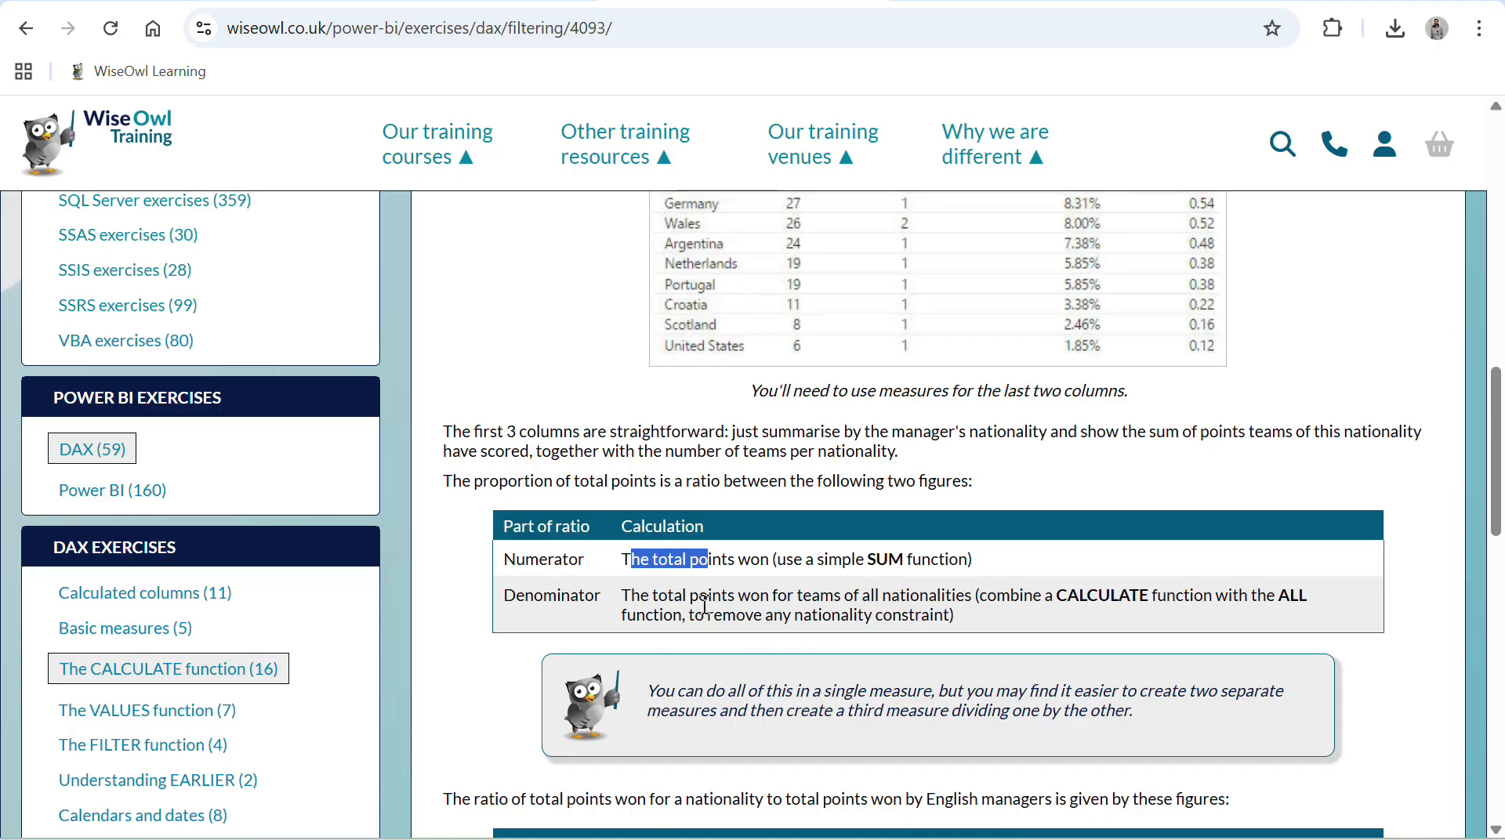
drag(694, 615, 719, 612)
key(alt+Tab)
key(shift+Return)
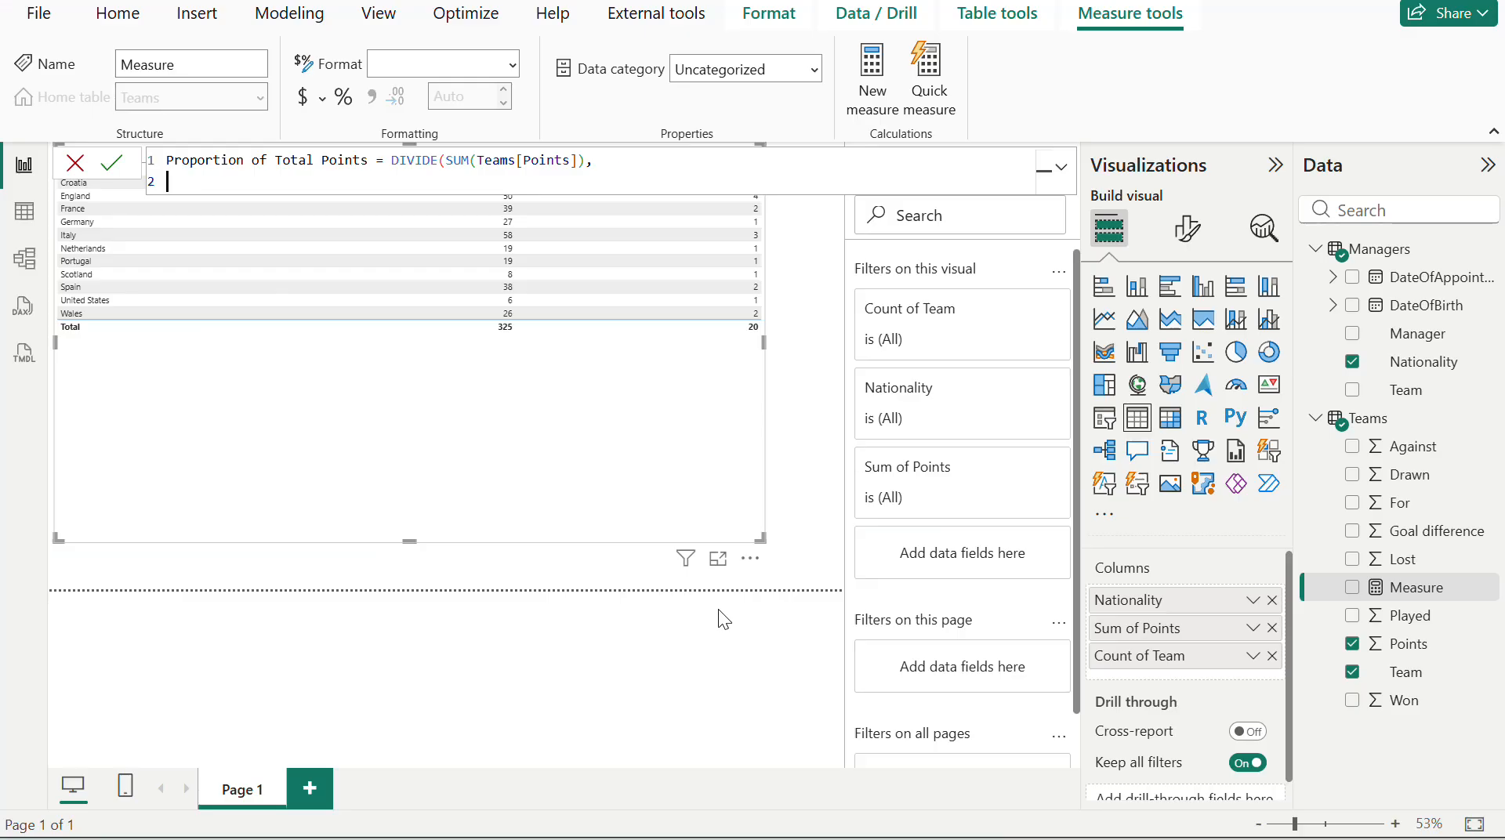
text(CALCULATE()
key(Tab)
- Examine the exercise's target table and both ratio definitions in the browser, comparing them with the unfinished Power BI formula
key(alt+Tab)
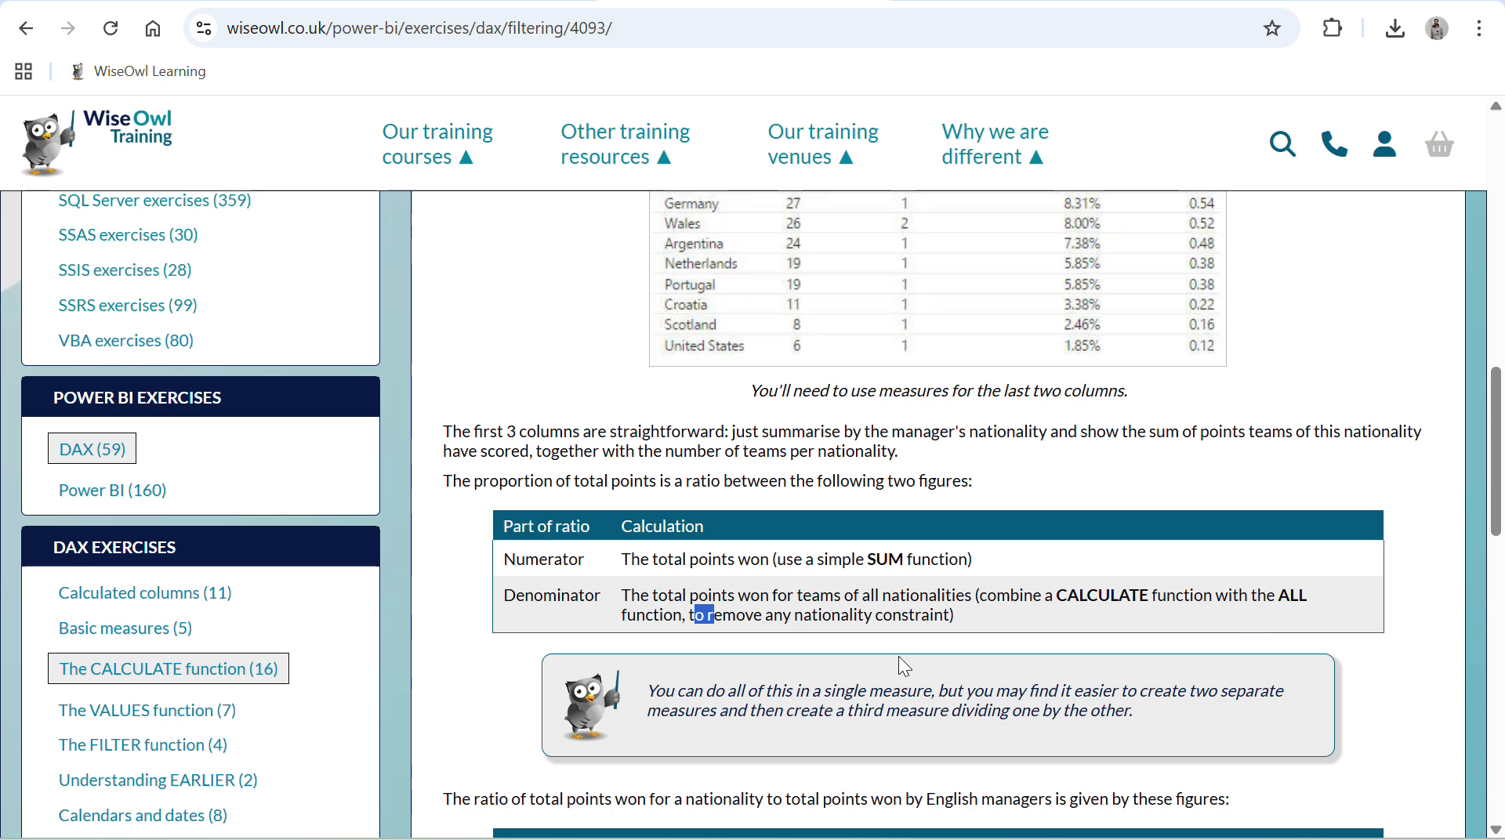
scroll(897, 652, up, 2)
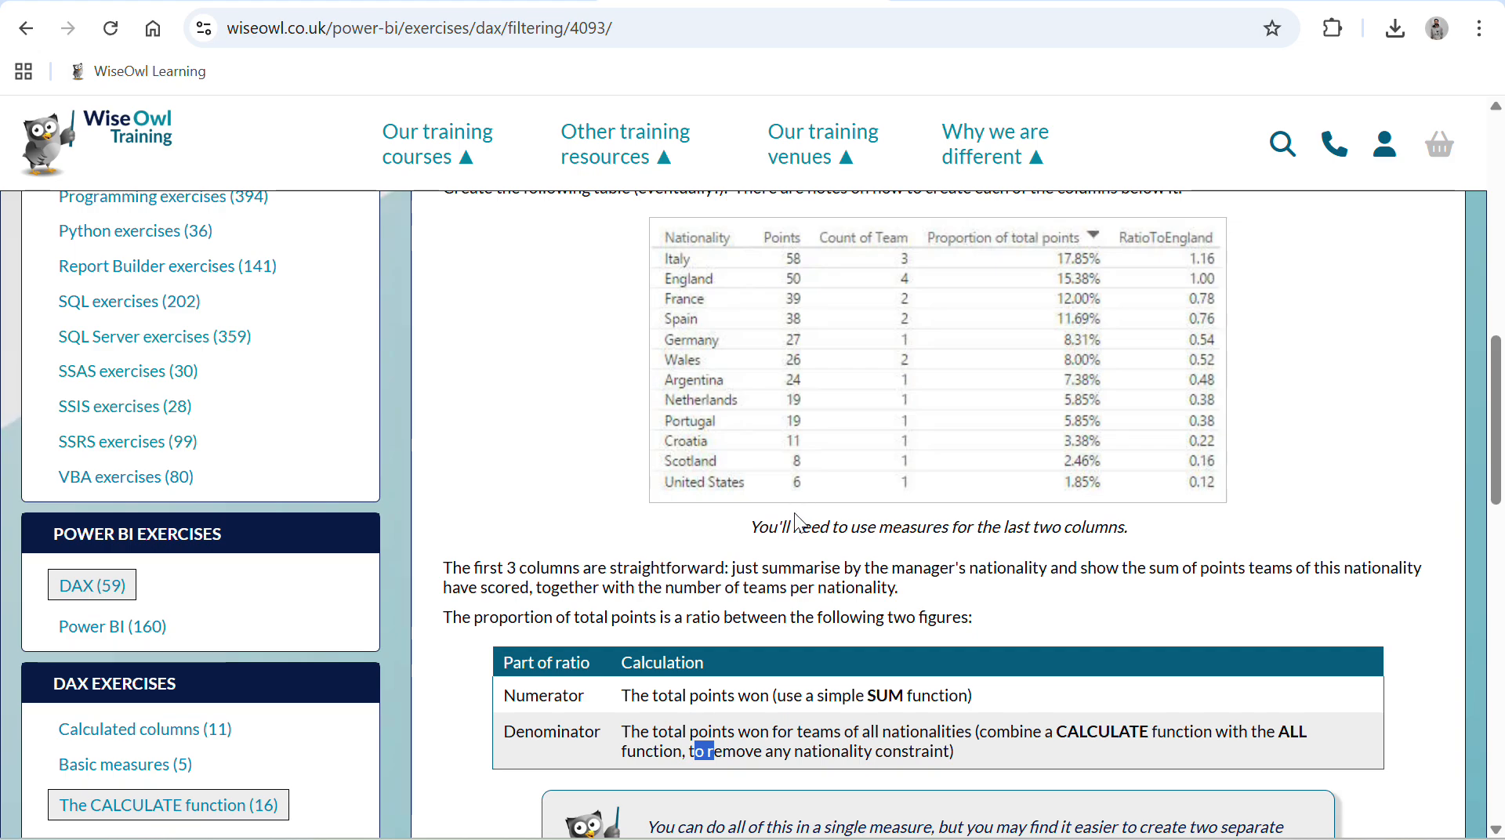
key(alt+Tab)
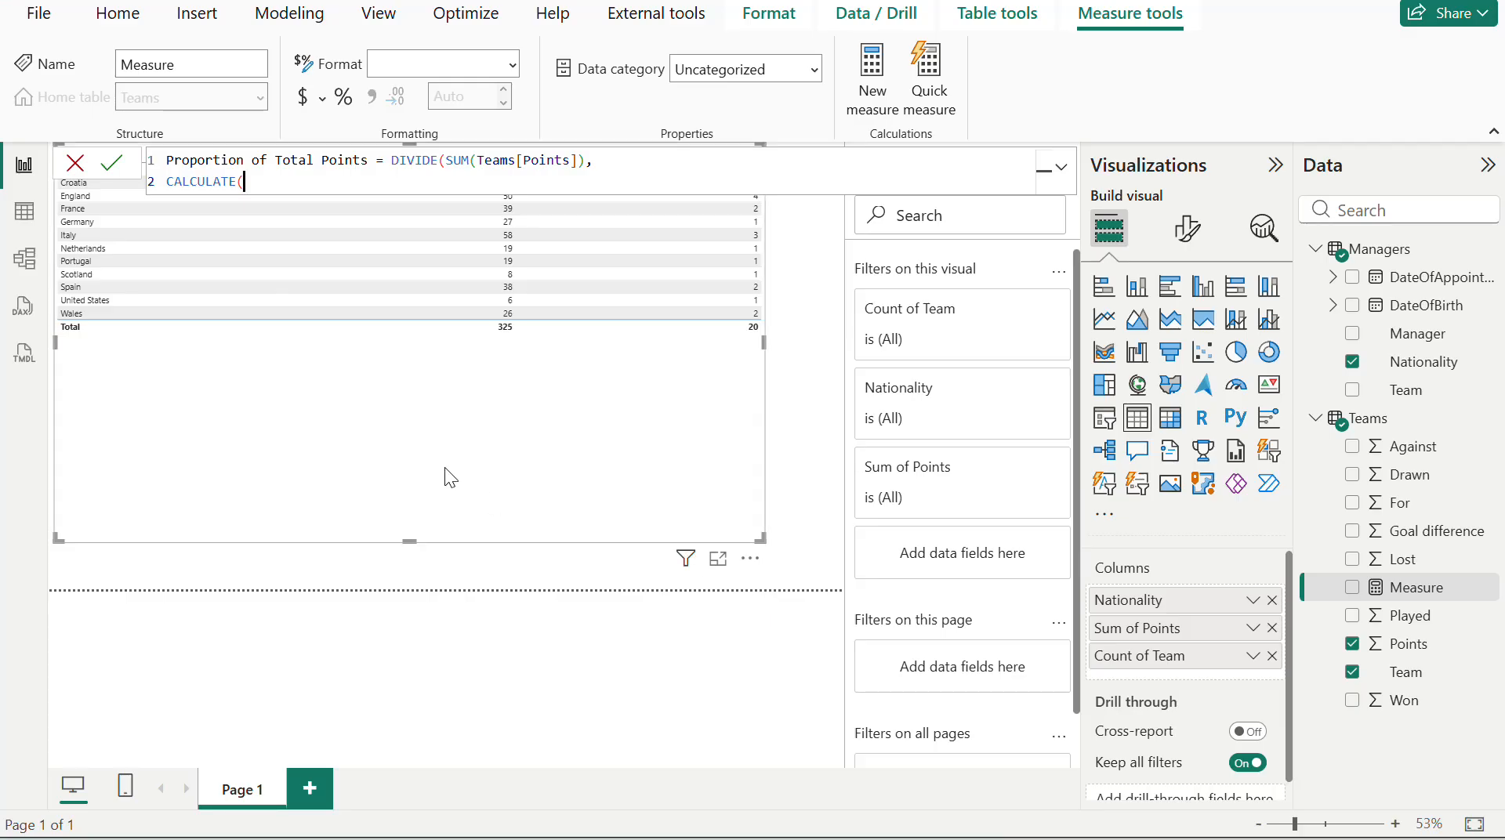
key(alt+Tab)
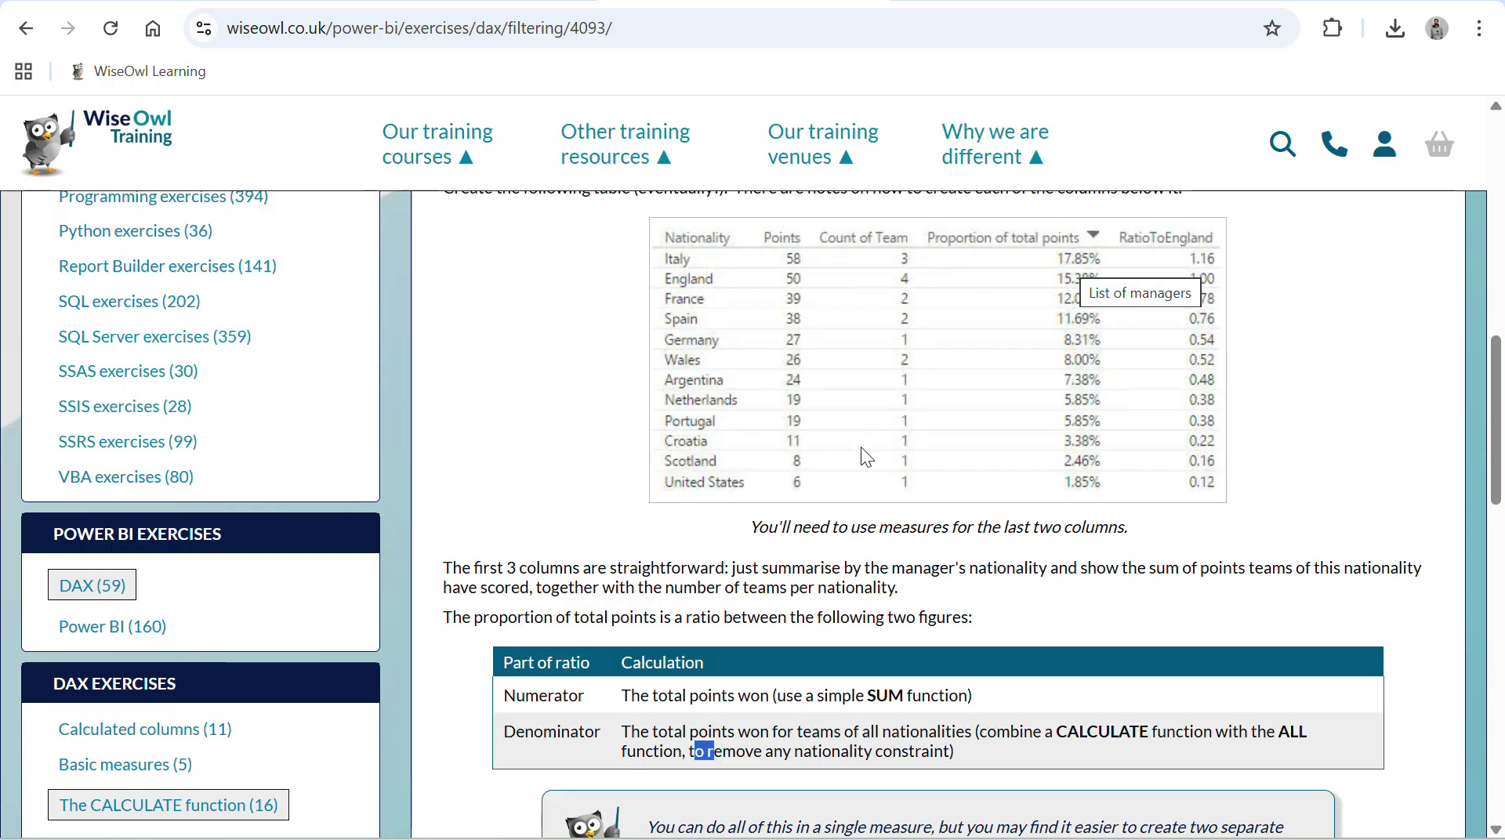
scroll(852, 564, down, 2)
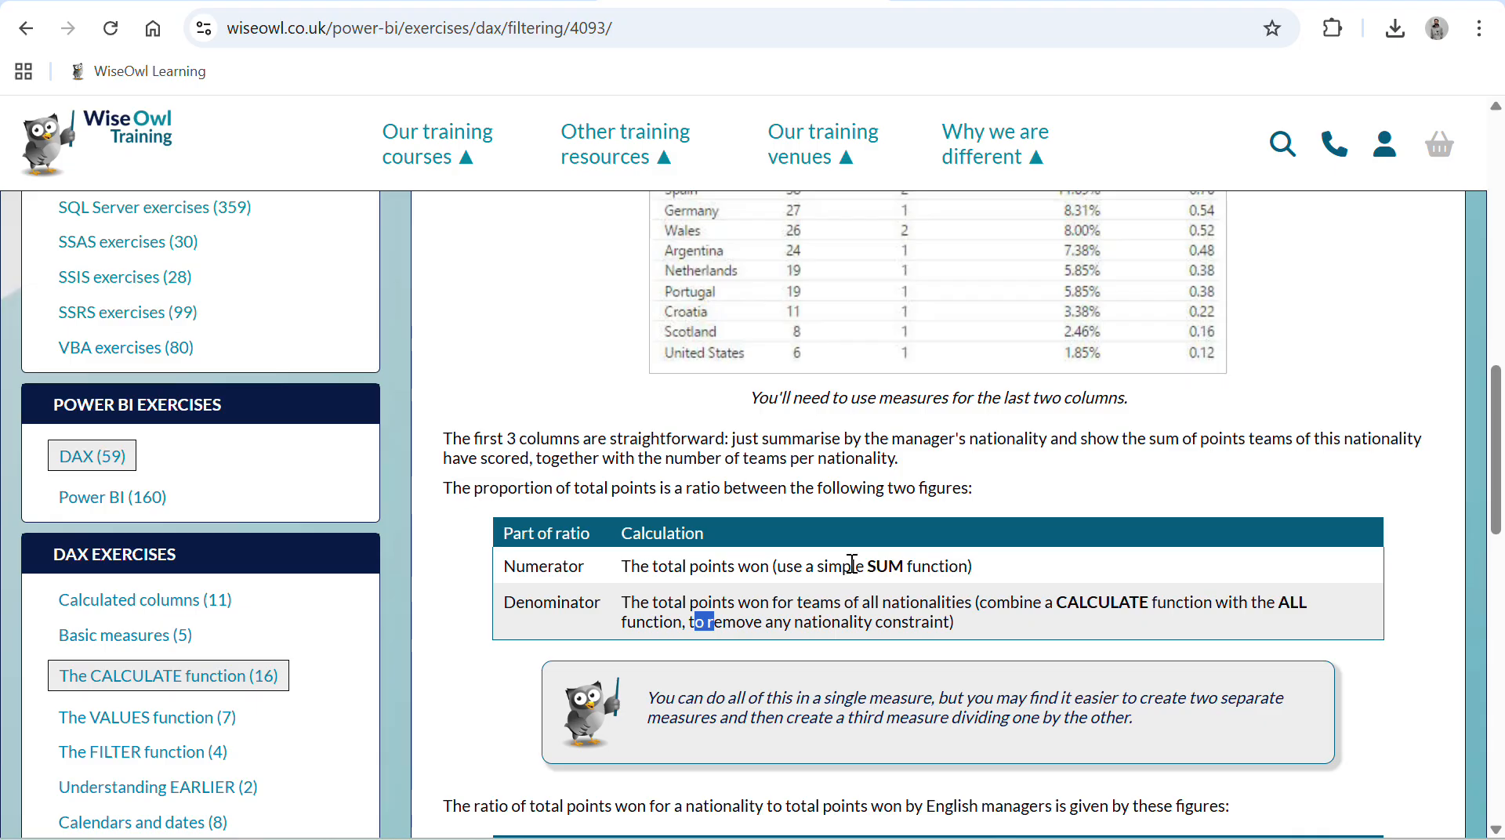
scroll(852, 564, down, 1)
scroll(870, 517, down, 1)
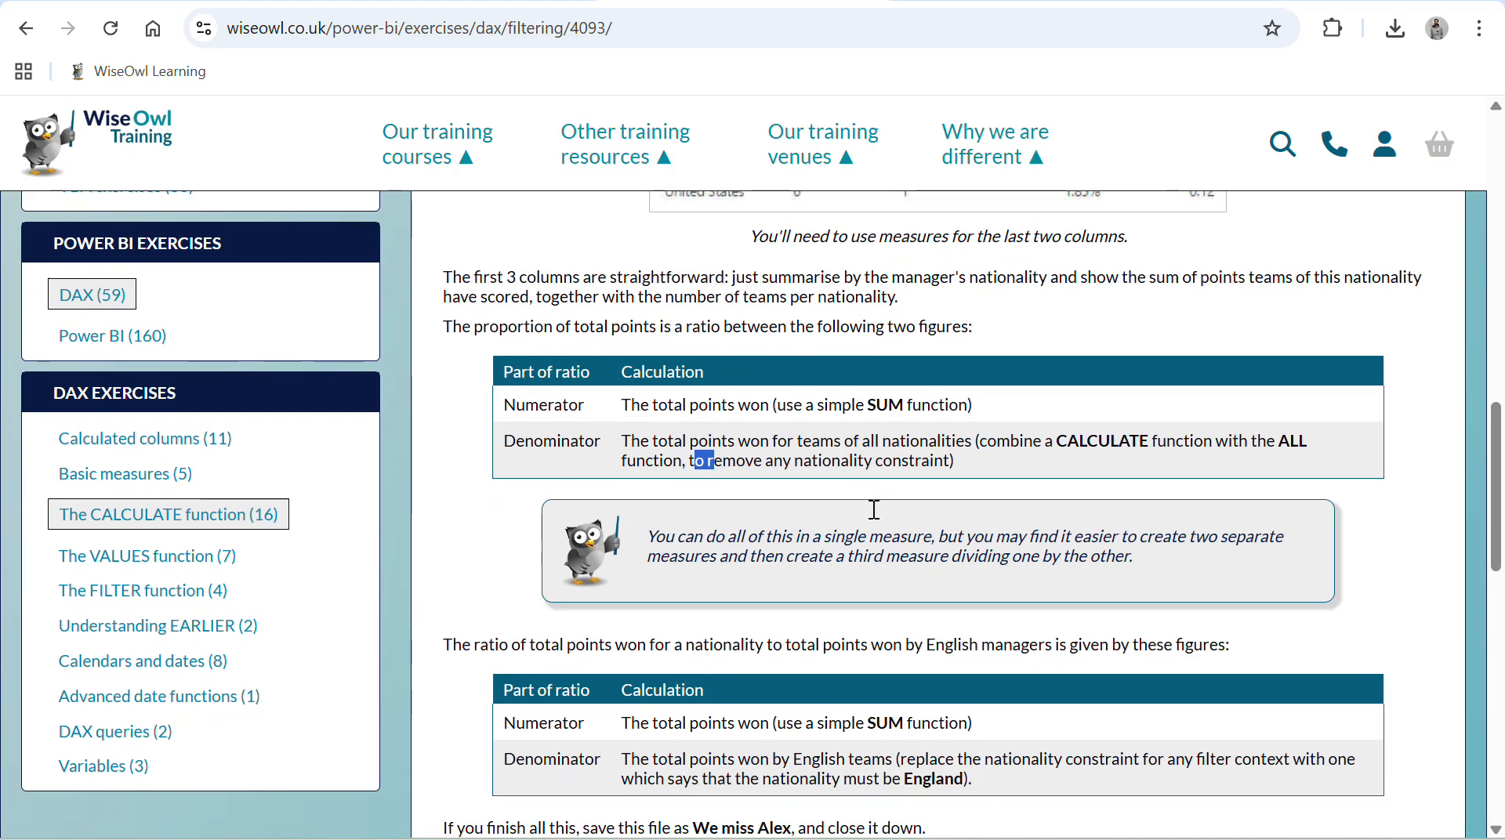
scroll(987, 585, up, 1)
key(alt+Tab)
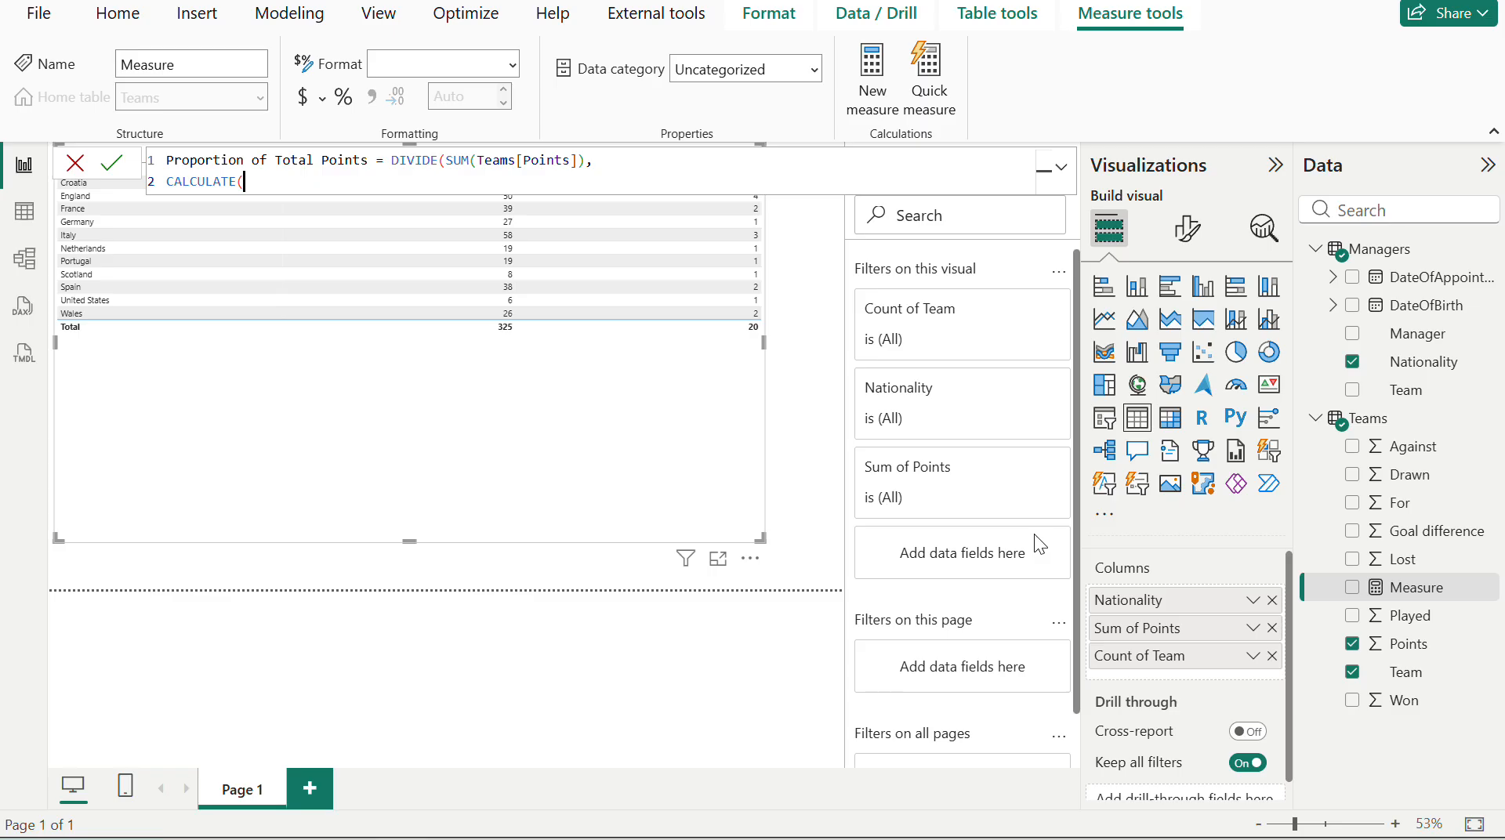
key(alt+Tab)
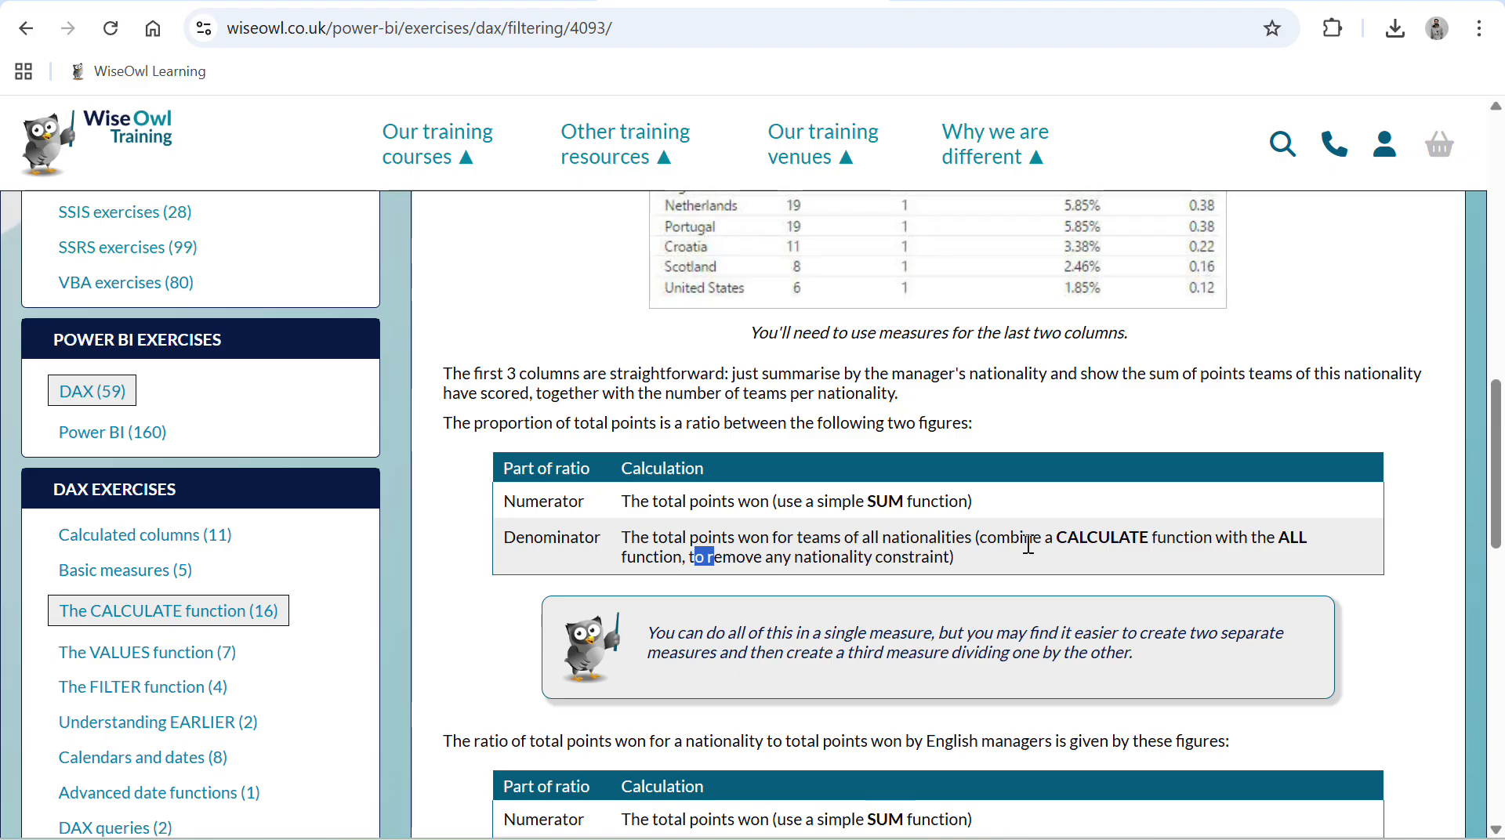
scroll(1028, 544, down, 1)
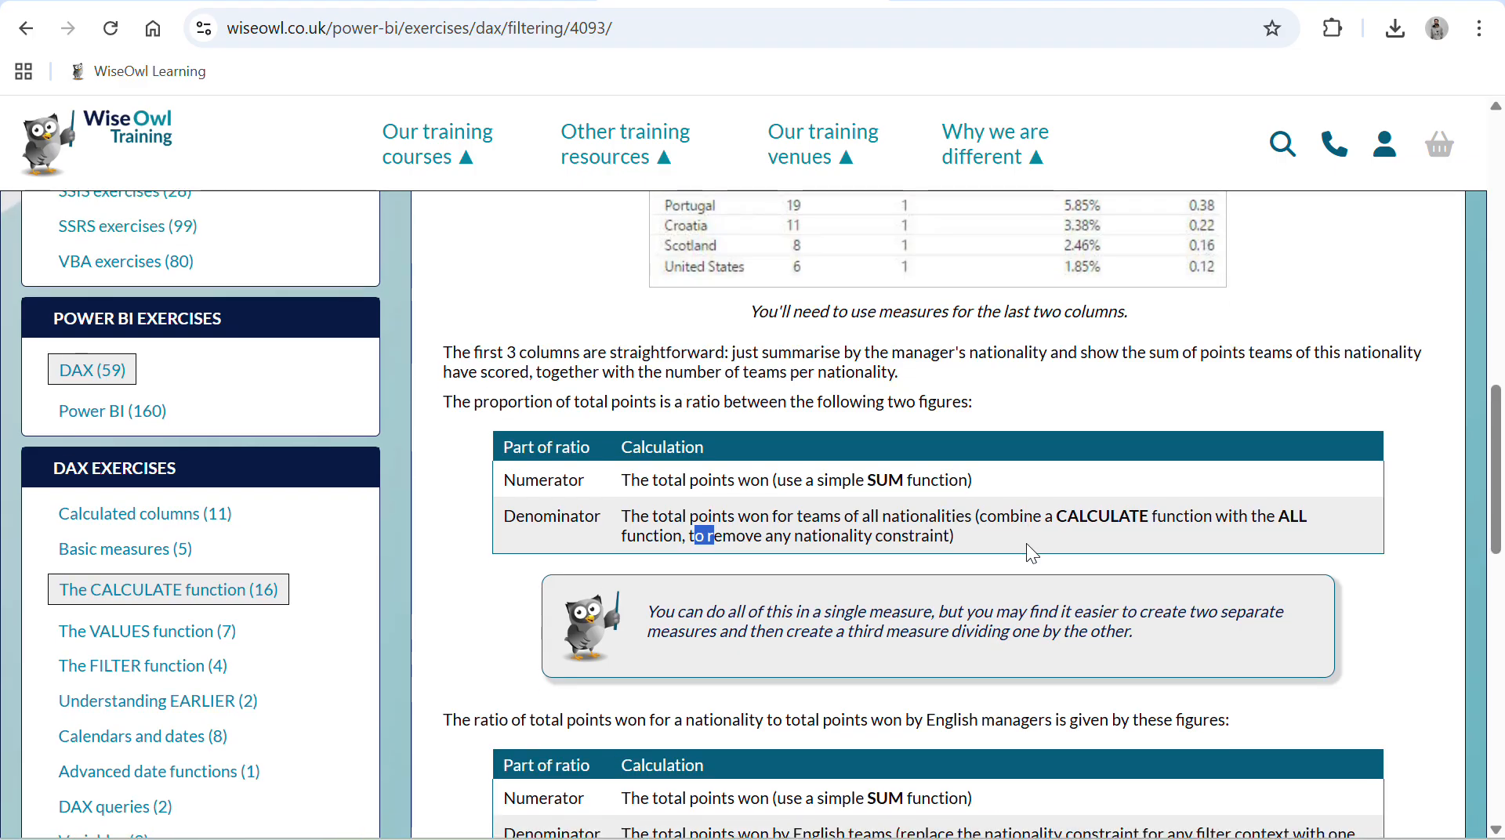
click(776, 525)
drag(777, 525, 709, 519)
- Switch to Power BI and enter ALL(Teams[Points] as the first argument of CALCULATE
key(alt+Tab)
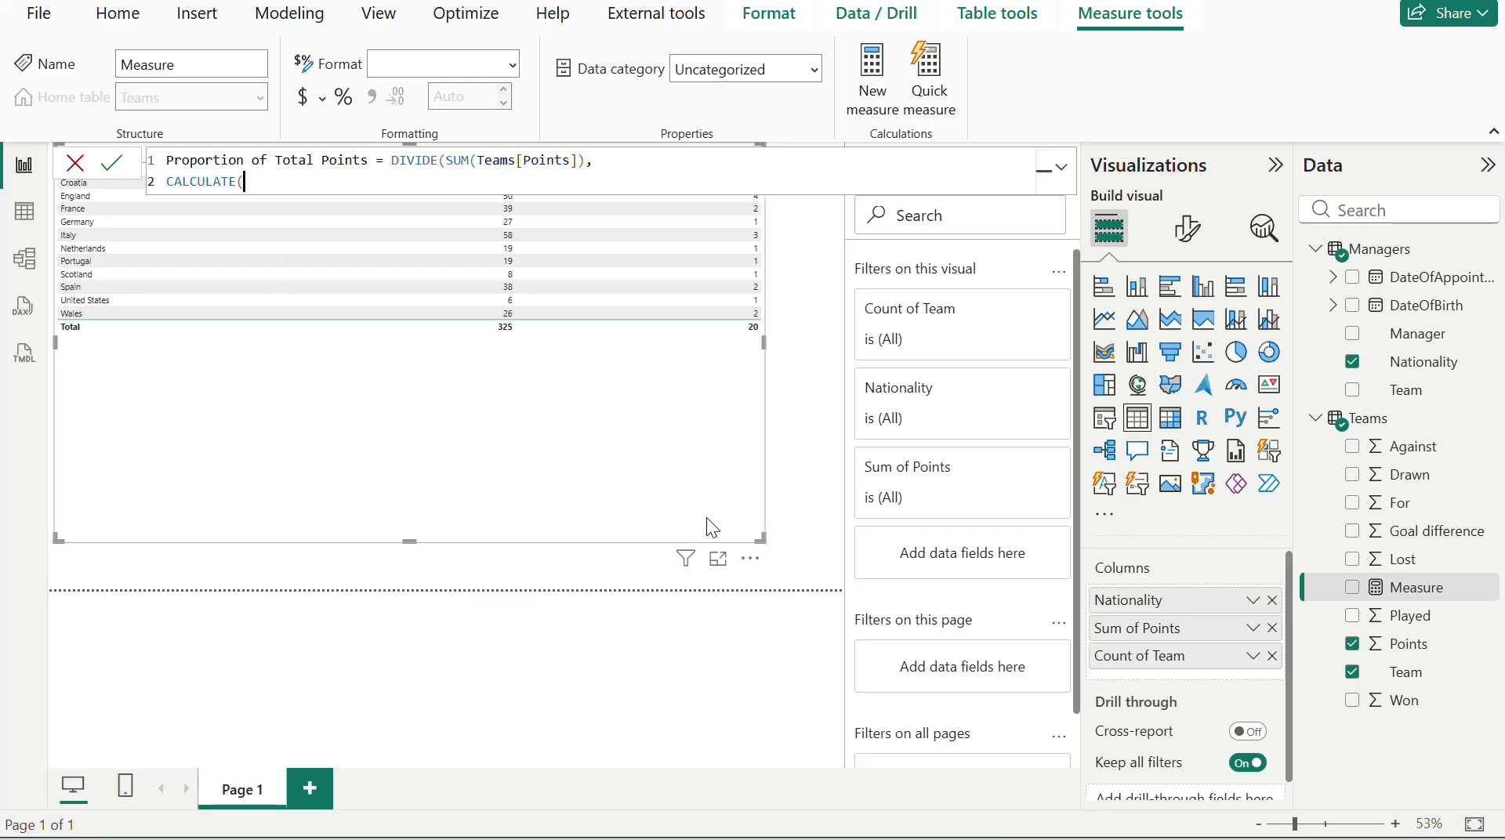
text(ALL()
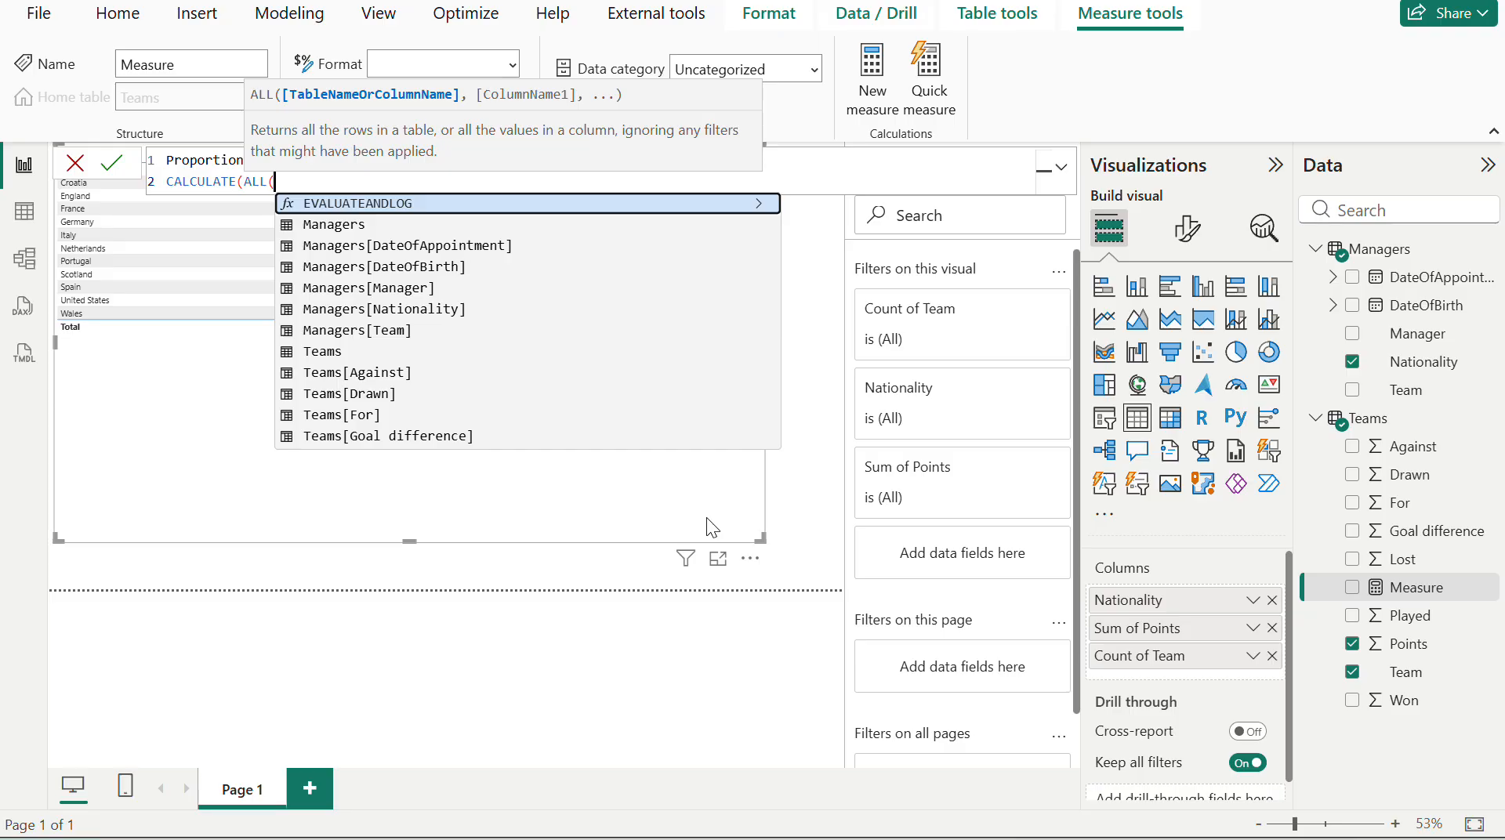
key(Down)
key(Down)
key(Down)
key(Down)
key(Down)
key(Down)
key(Down)
key(Down)
key(Down)
key(Down)
text(poi)
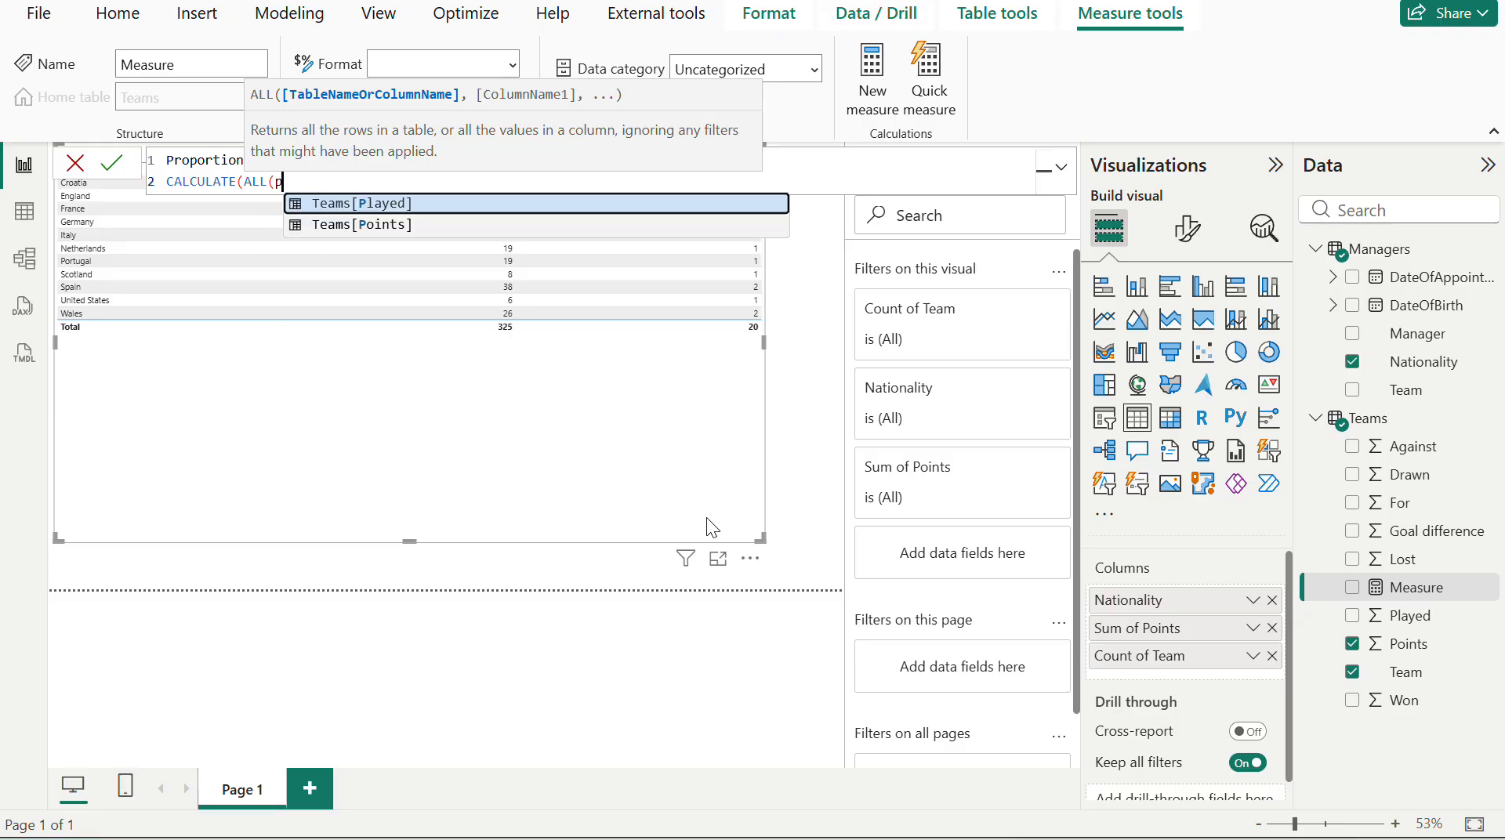
key(Tab)
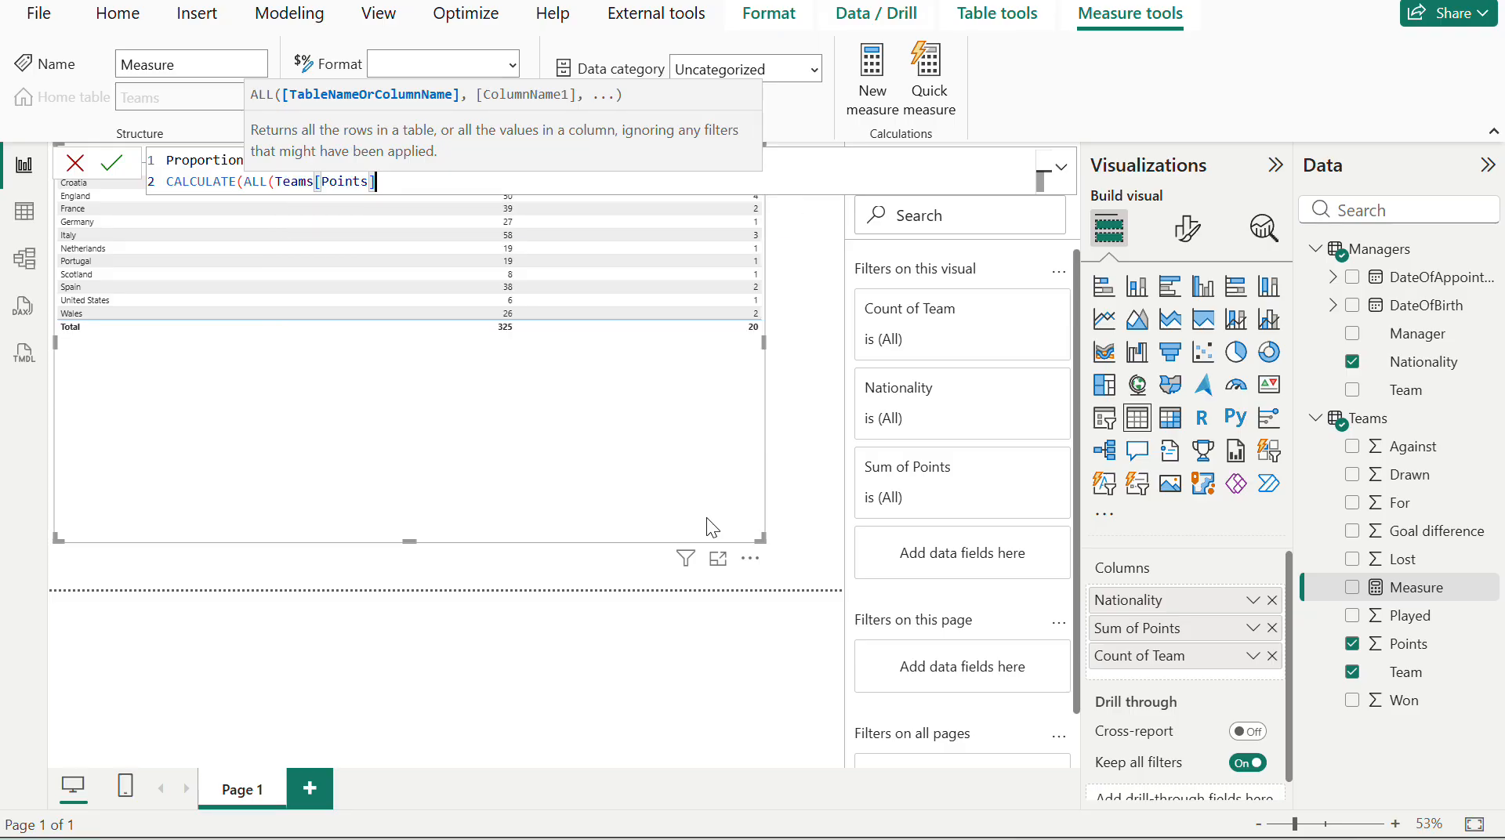
key(Left)
key(Left)
key(Left)
key(Left)
key(Left)
key(Left)
key(Left)
key(Left)
key(Left)
key(Left)
key(Left)
key(Left)
key(Left)
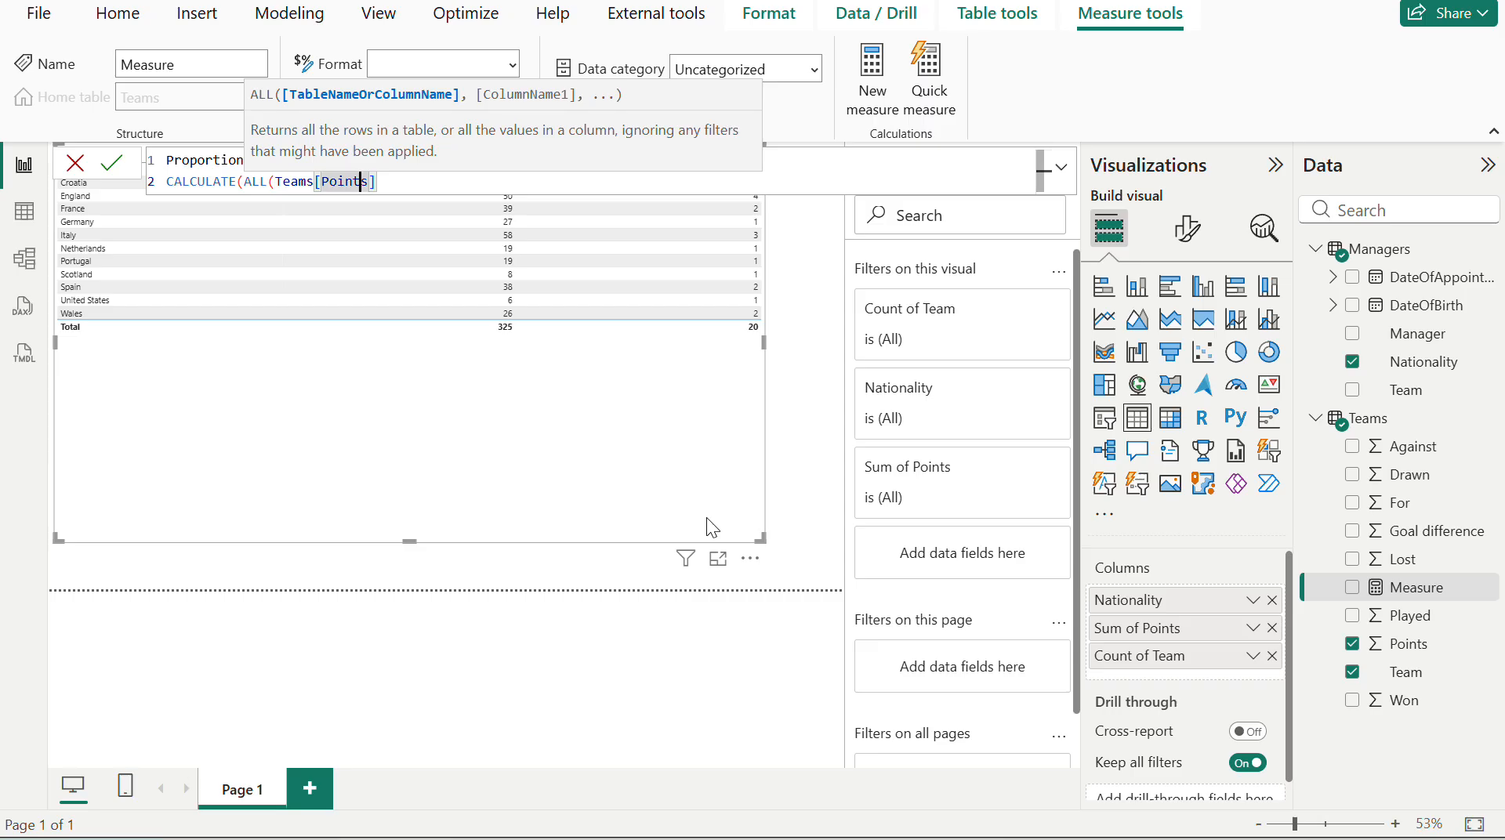
key(Left)
key(Left)
key(Left)
key(Left)
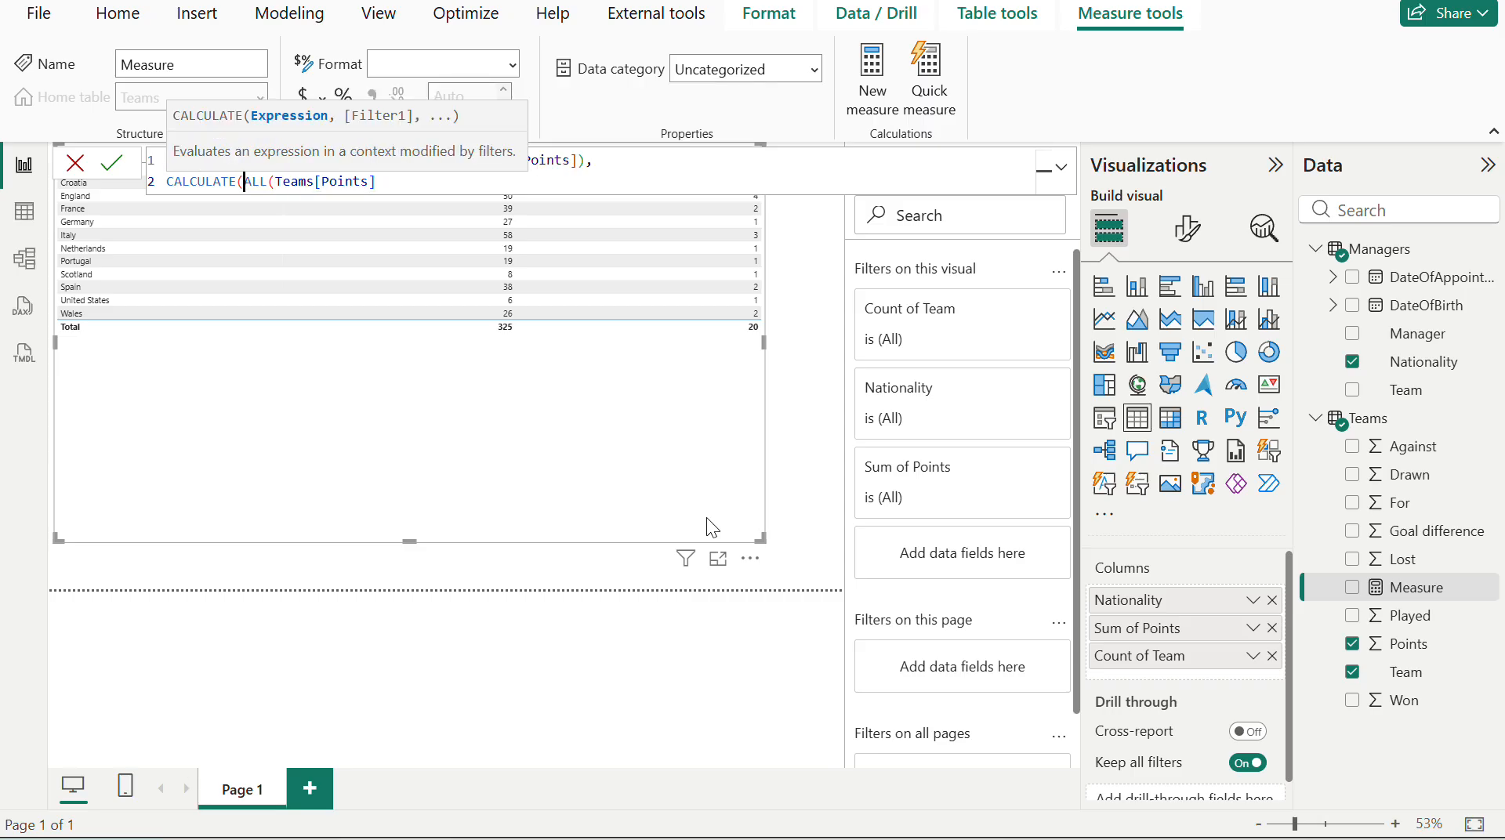
text(sum)
key(Tab)
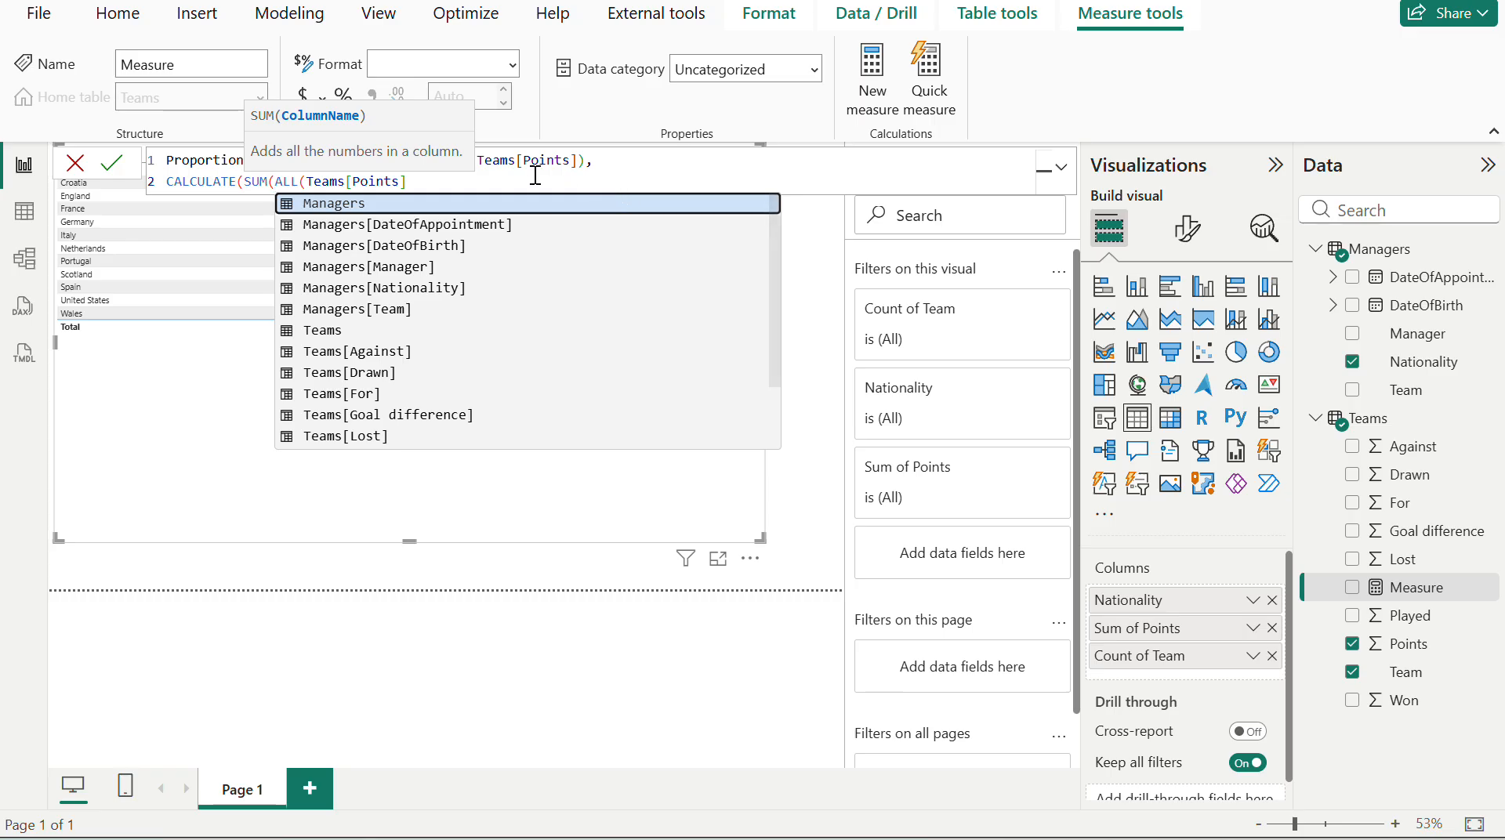
key(BackSpace)
key(BackSpace)
key(BackSpace)
key(BackSpace)
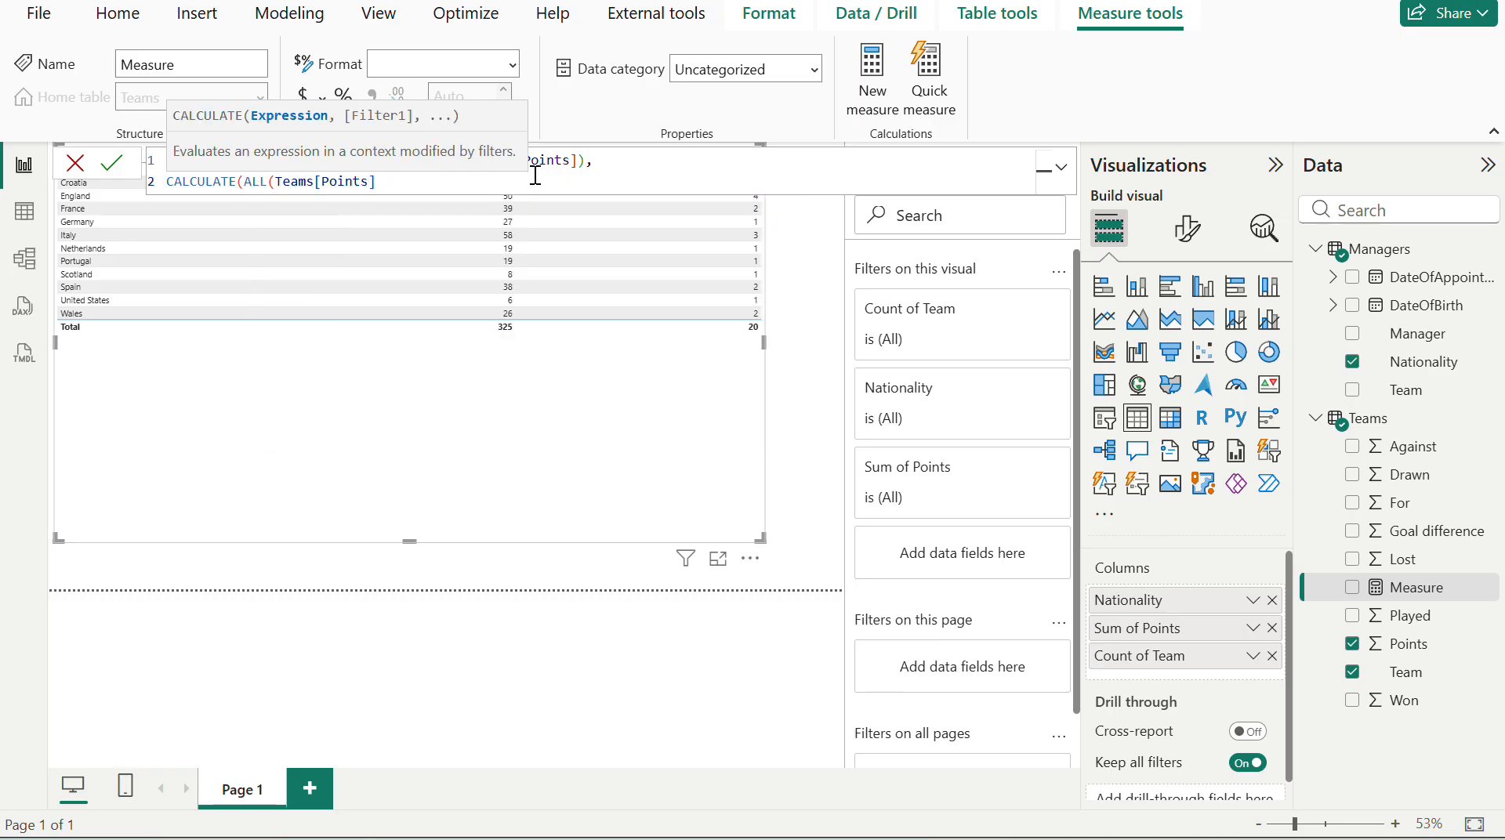
click(437, 178)
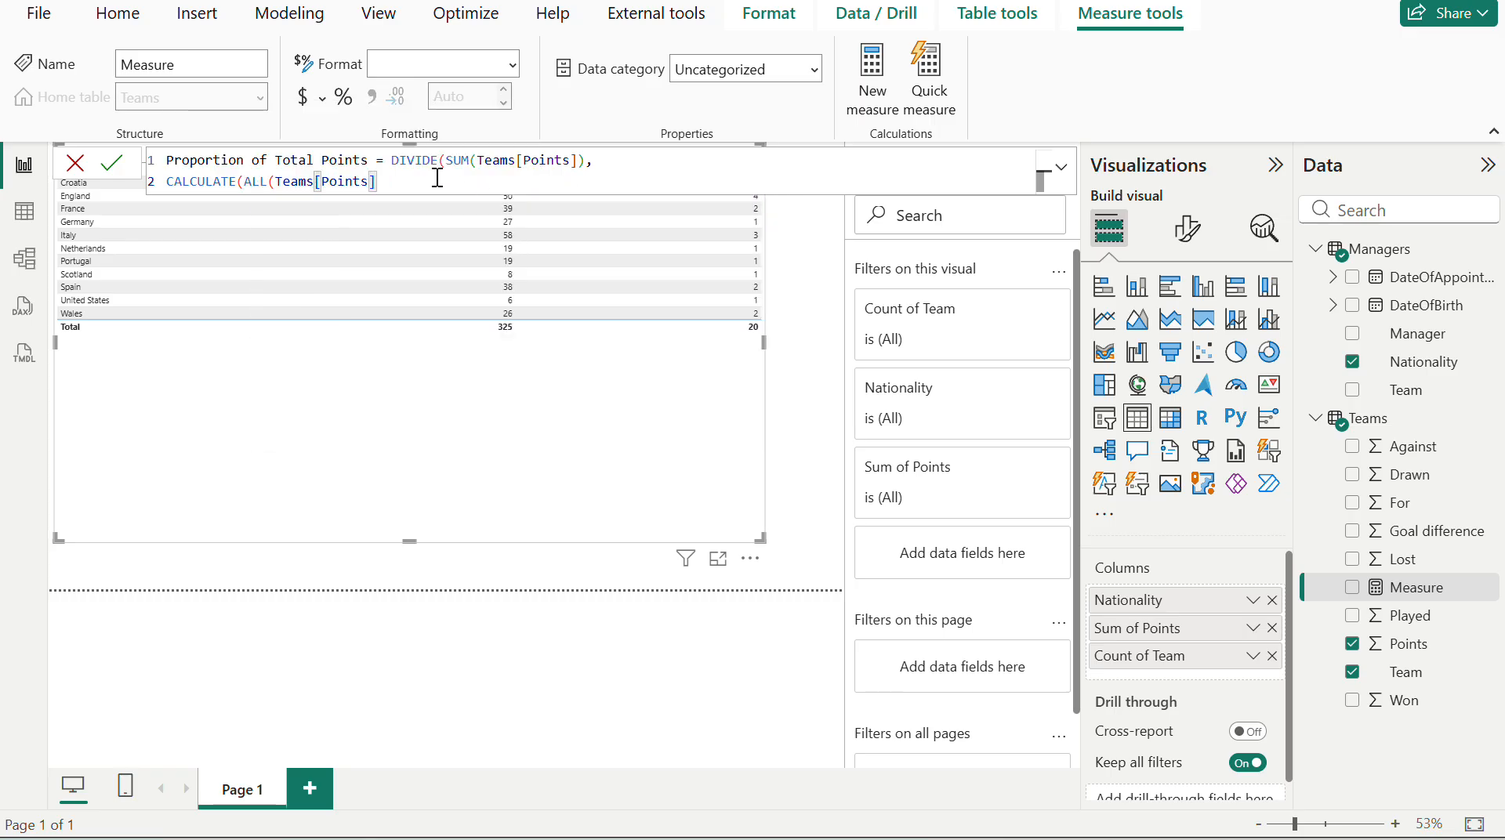
click(276, 181)
text(su)
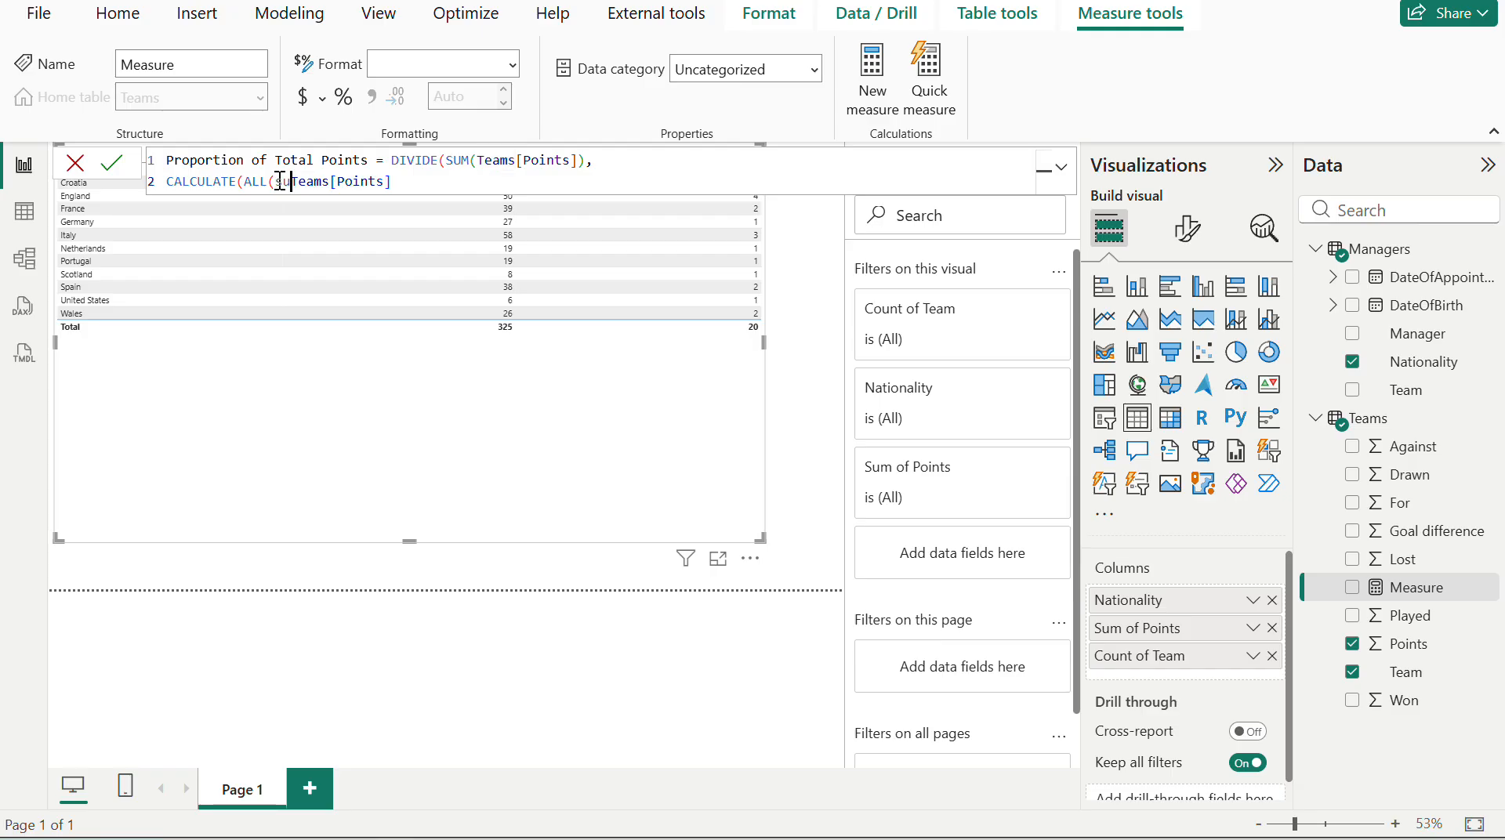
key(BackSpace)
key(BackSpace)
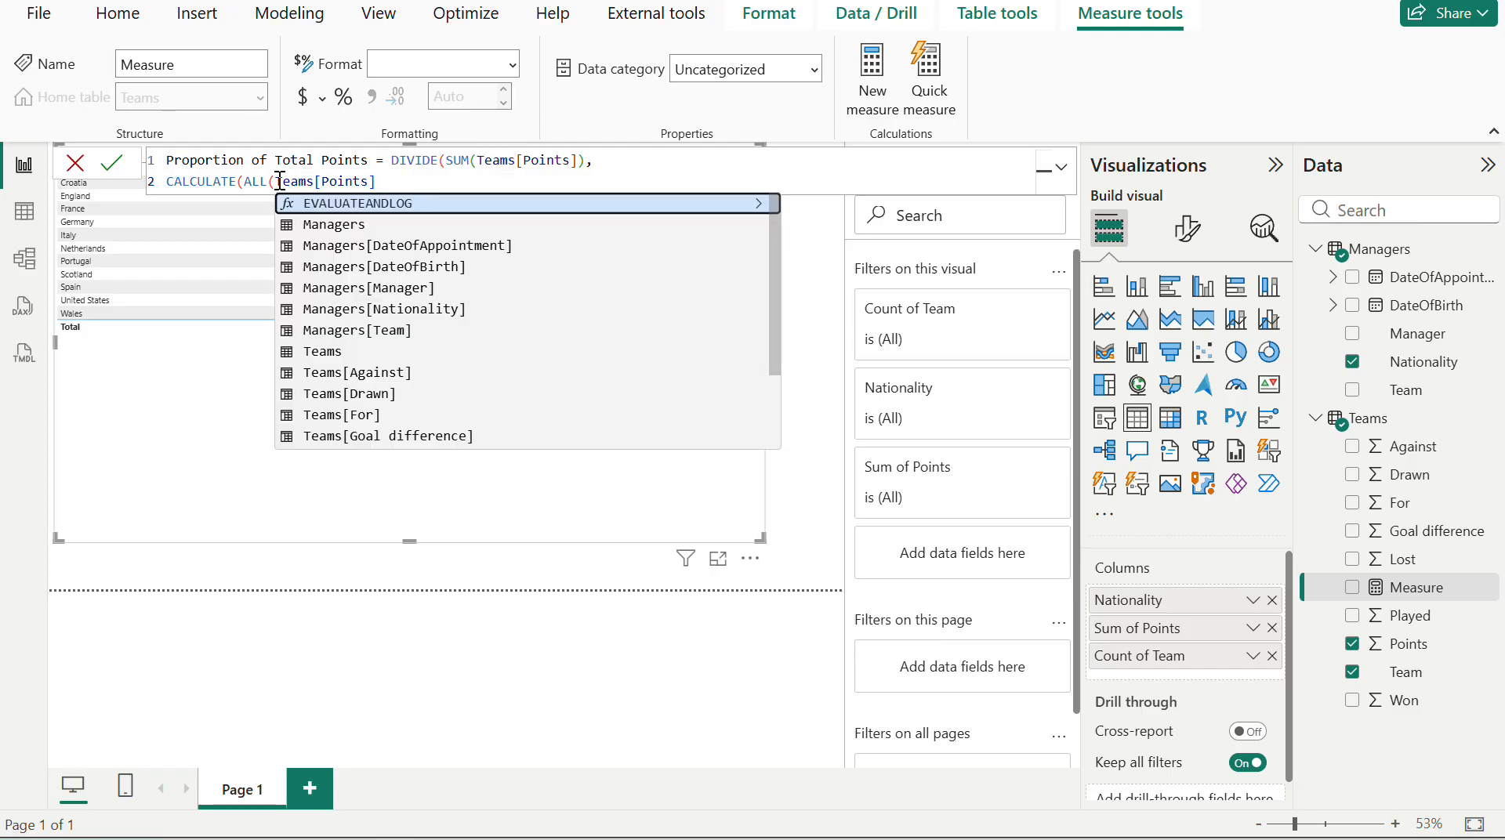
- Close and commit the formula with CALCULATE(ALL(Teams[Points])) as its denominator, and add the Proportion of Total Points measure to the table visual
click(400, 181)
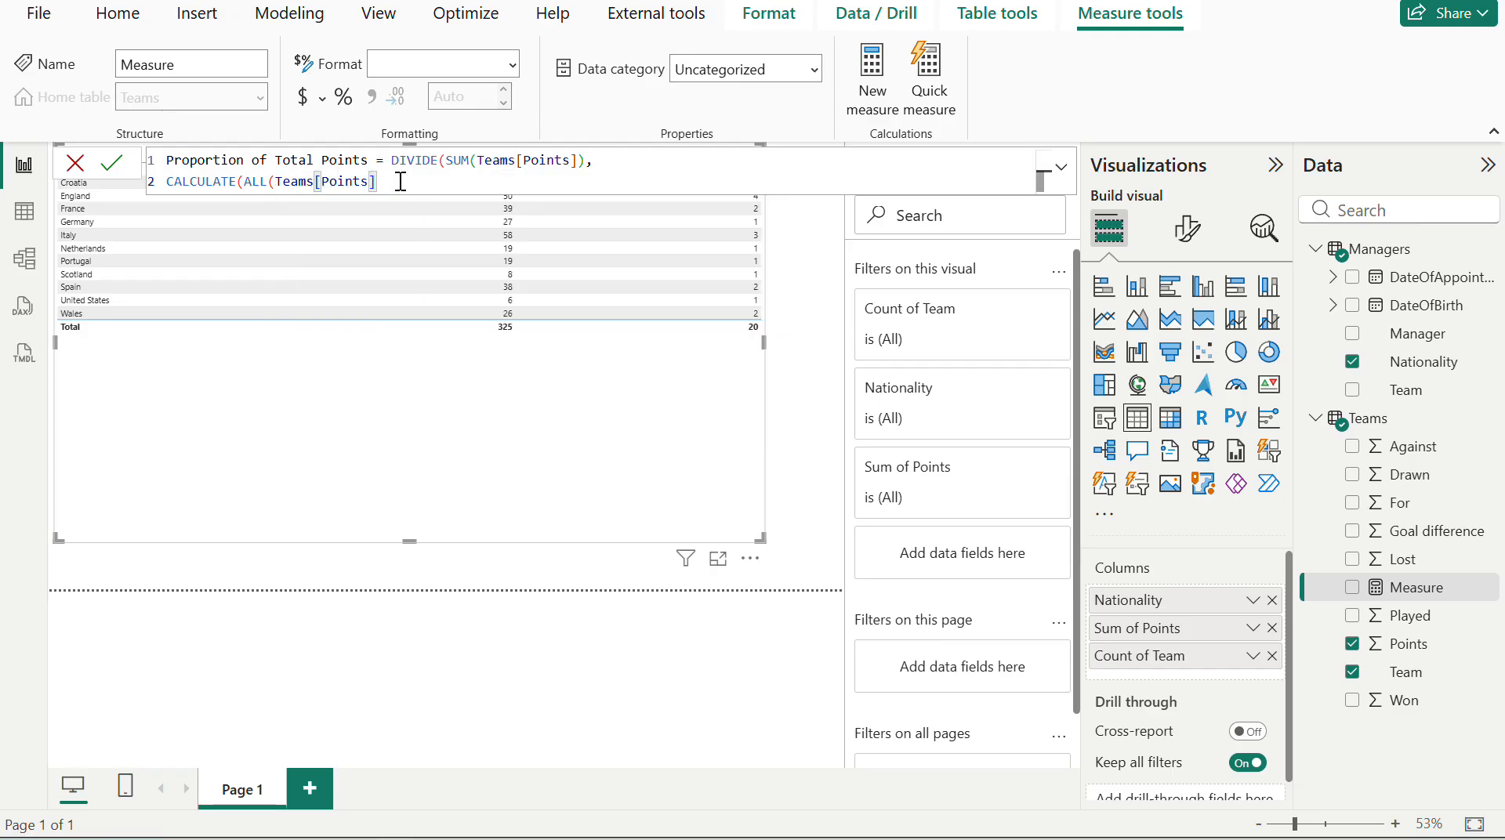
text())))
key(Return)
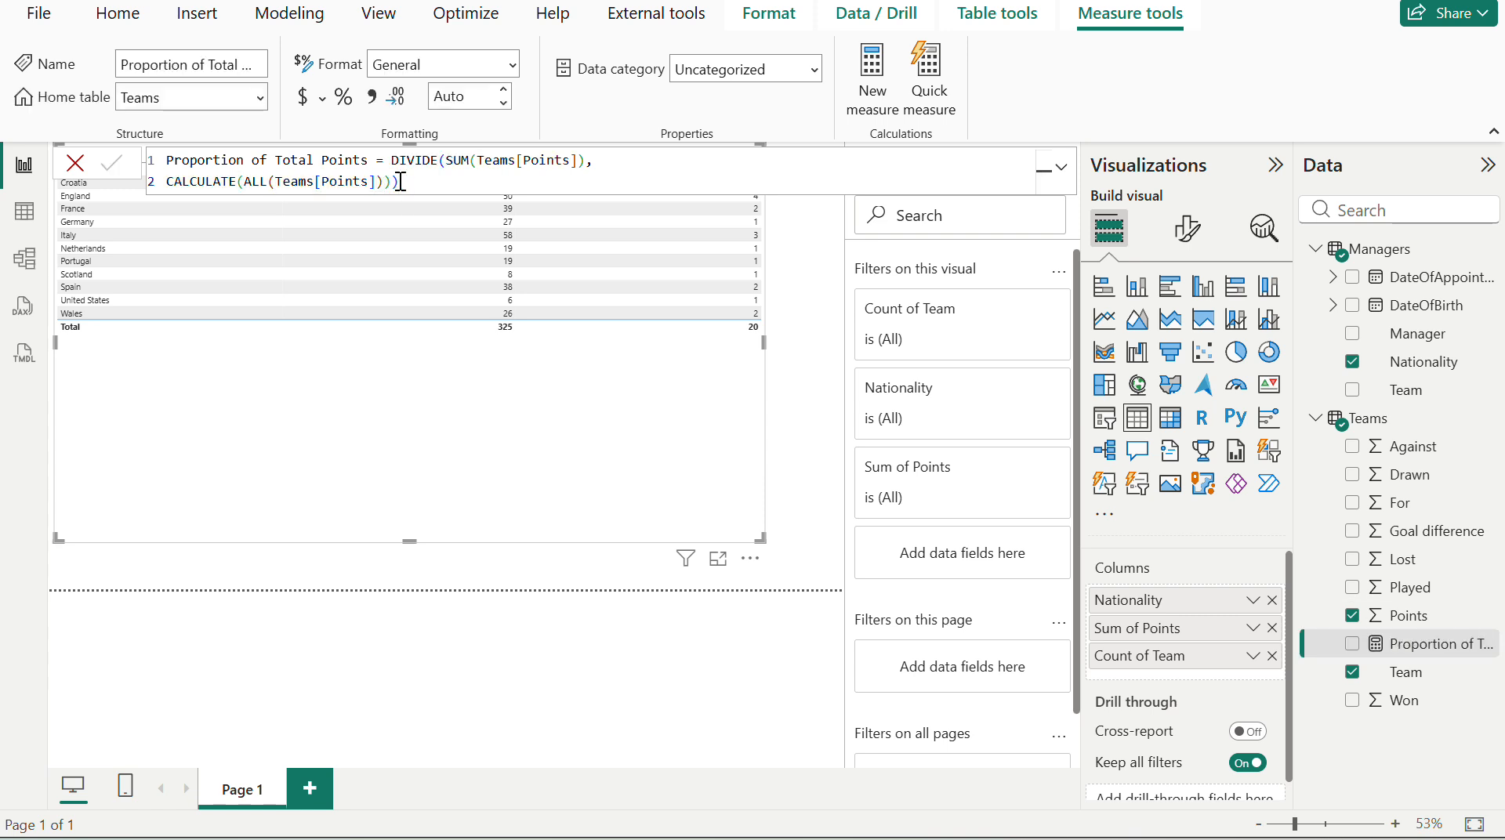
click(1352, 645)
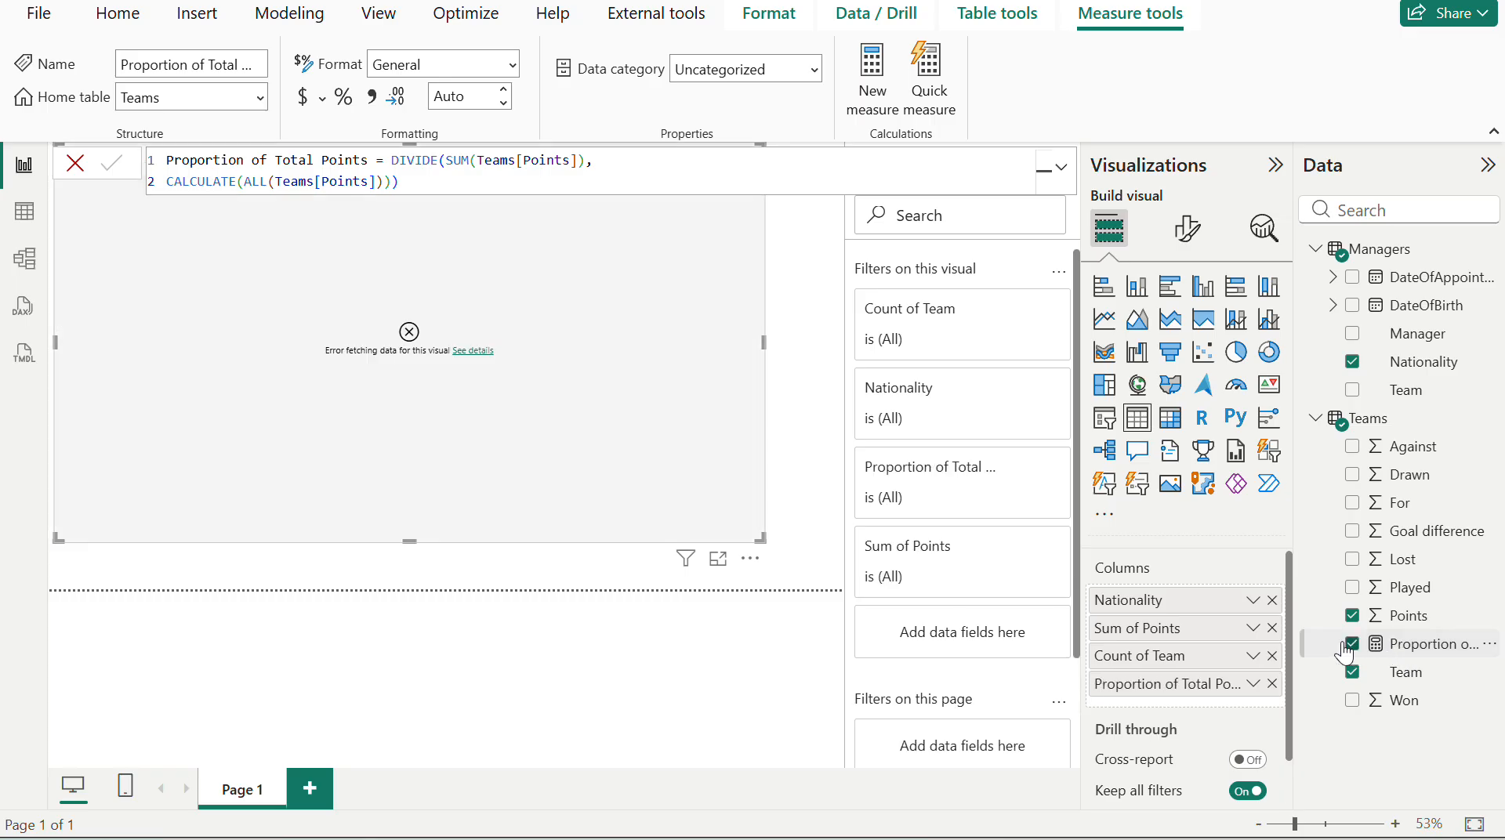
click(75, 163)
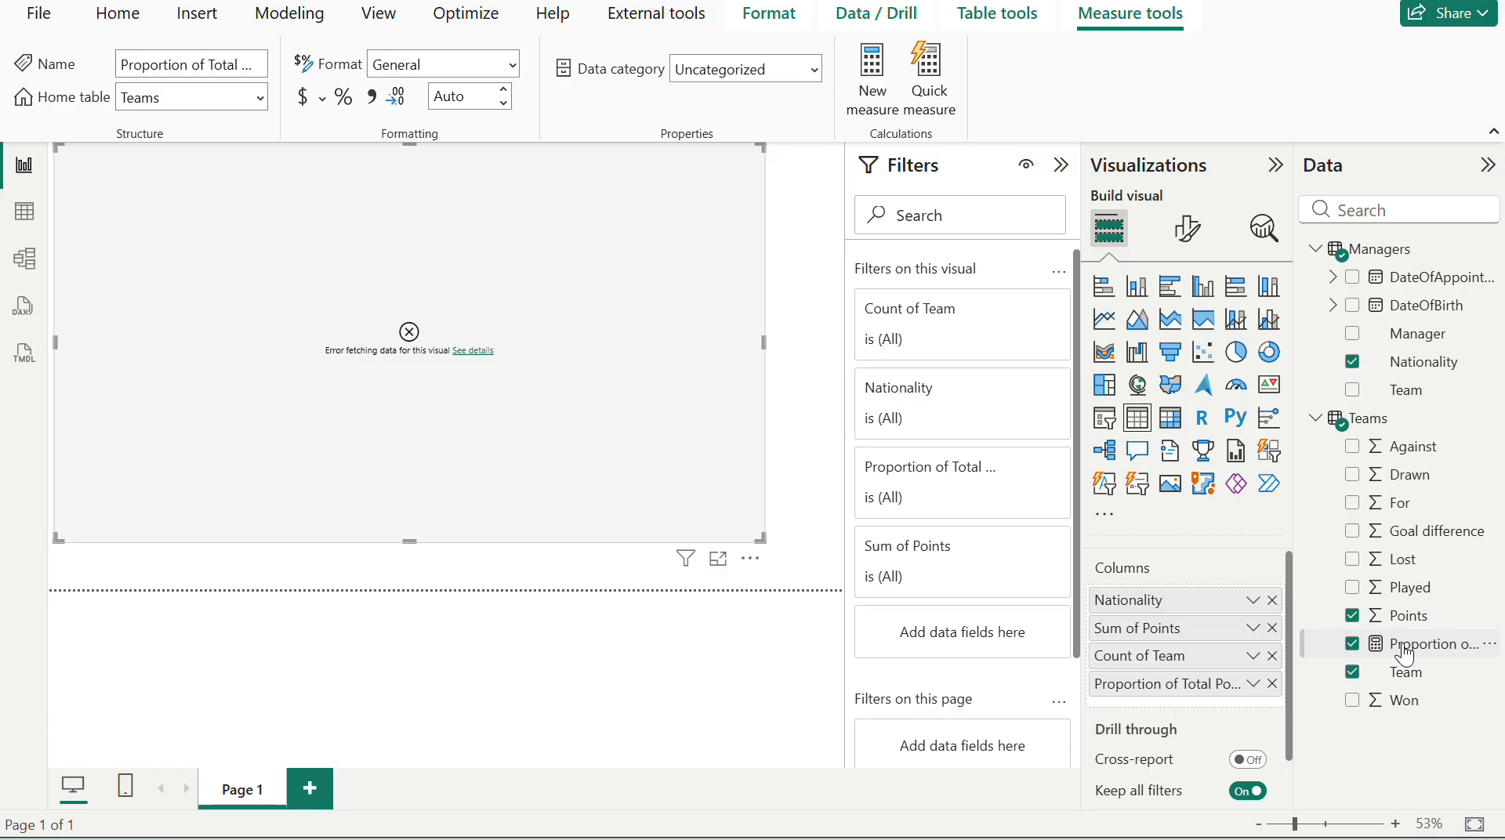
- Reopen the Proportion of Total Points measure's formula, and reread the exercise's denominator definition in the browser
click(1408, 616)
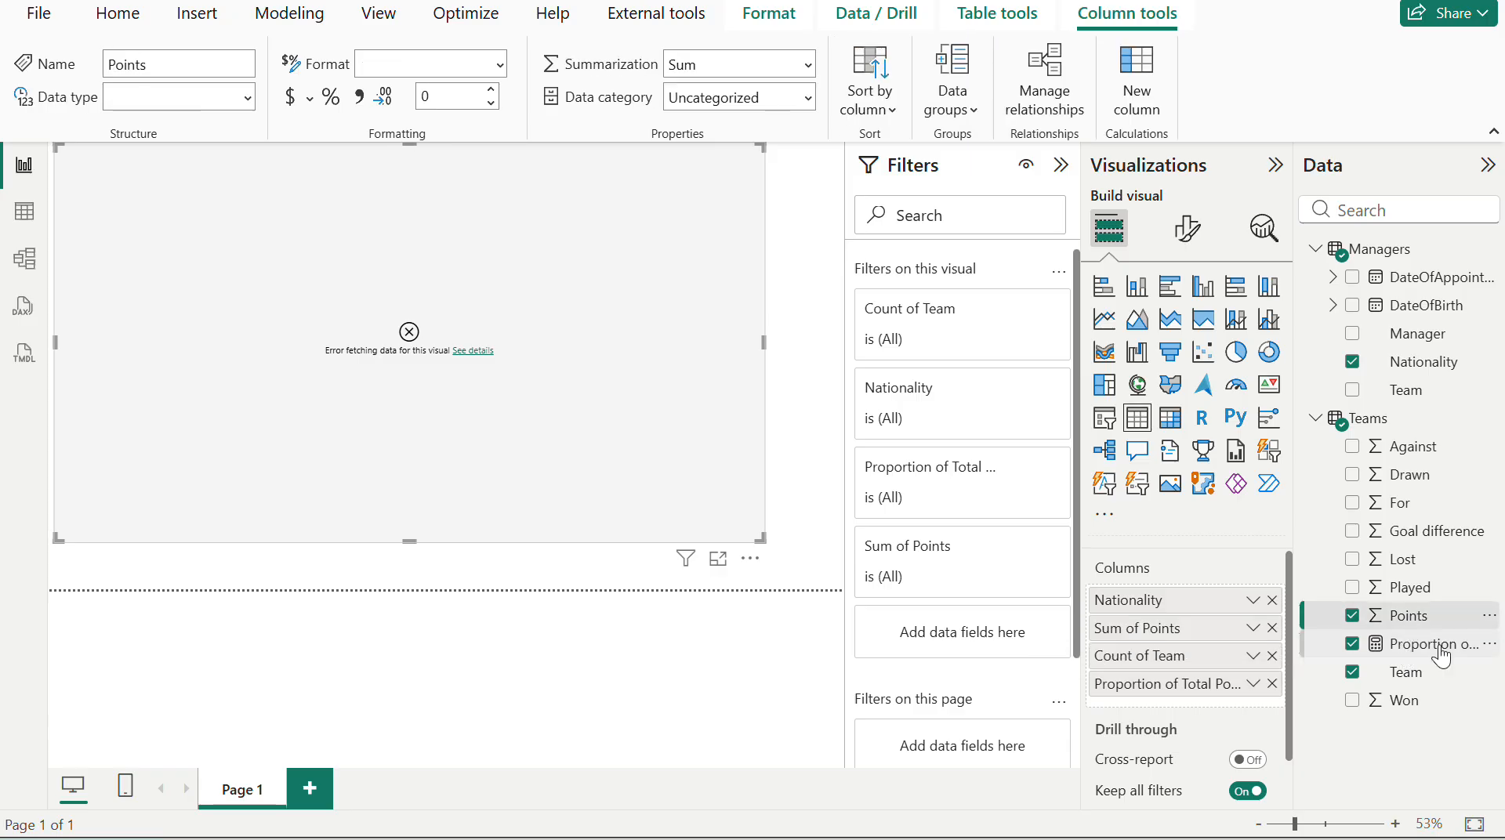
click(1440, 656)
key(alt+Tab)
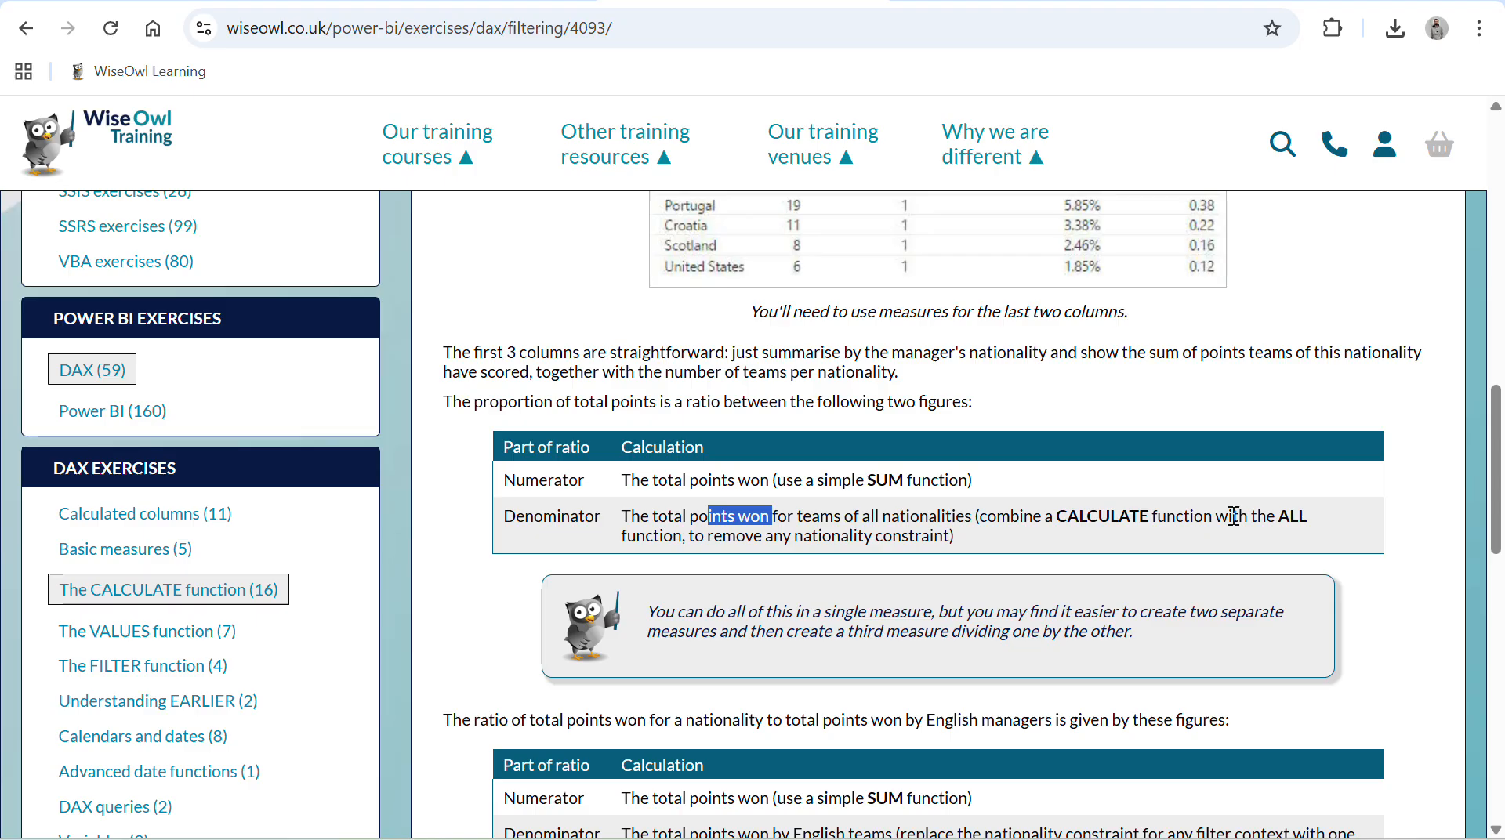
click(733, 517)
drag(683, 517, 792, 518)
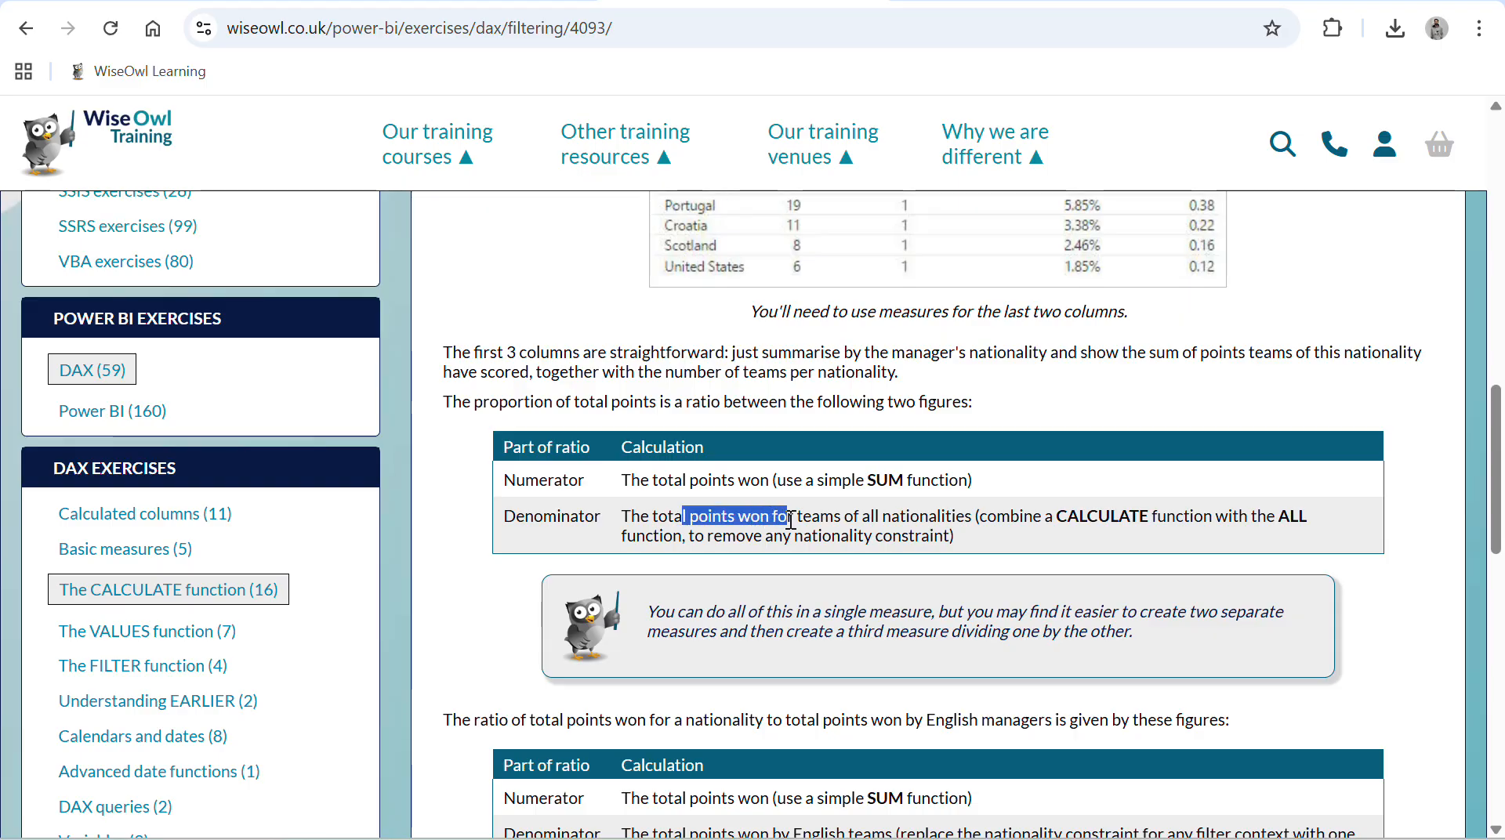
- In Power BI, complete the measure's denominator as CALCULATE(SUM(Teams[Points]),ALL(Managers[Nationality])) and commit the formula
key(alt+Tab)
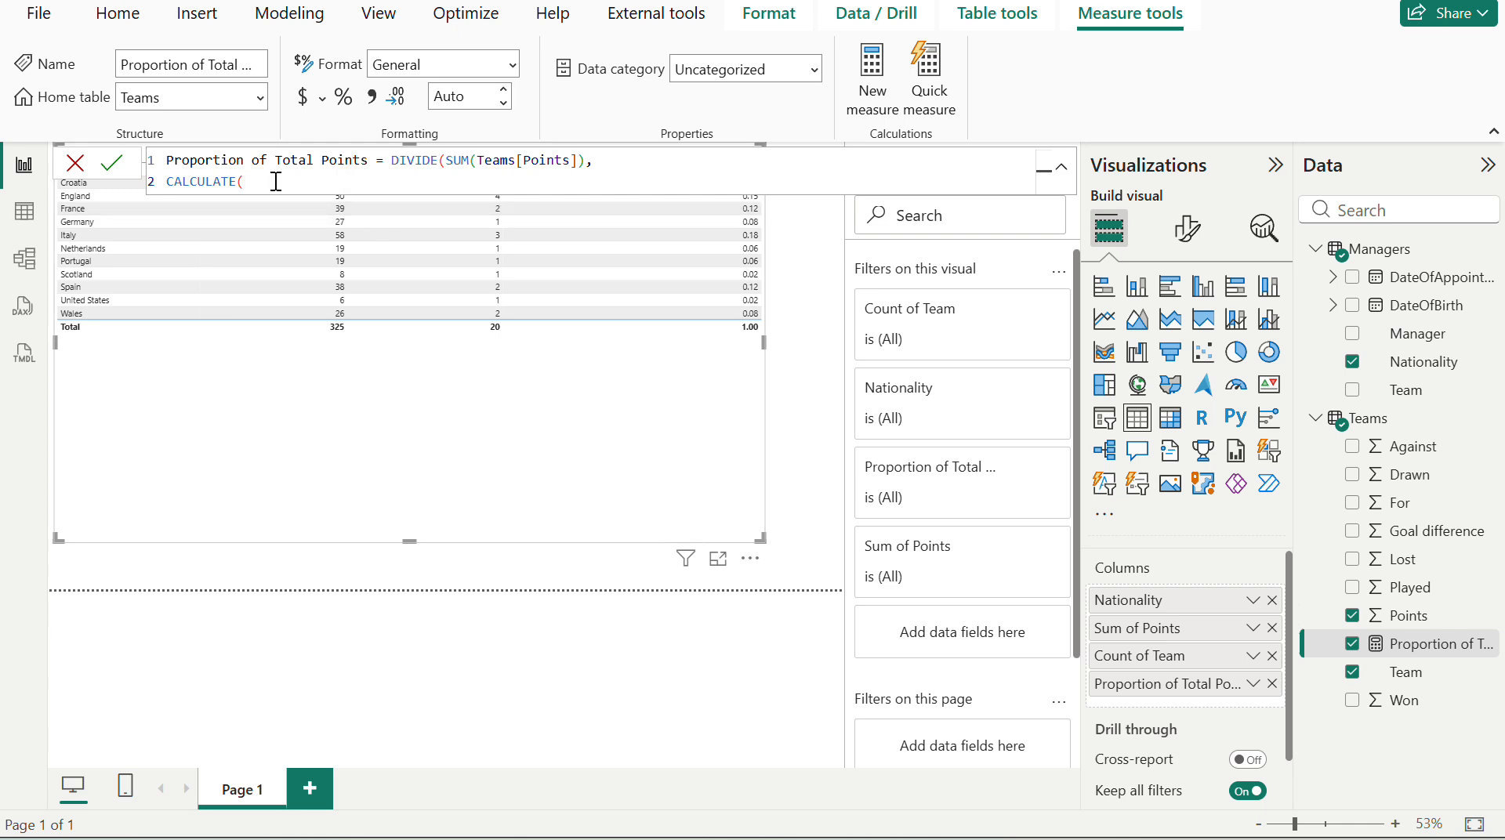
text(SUM()
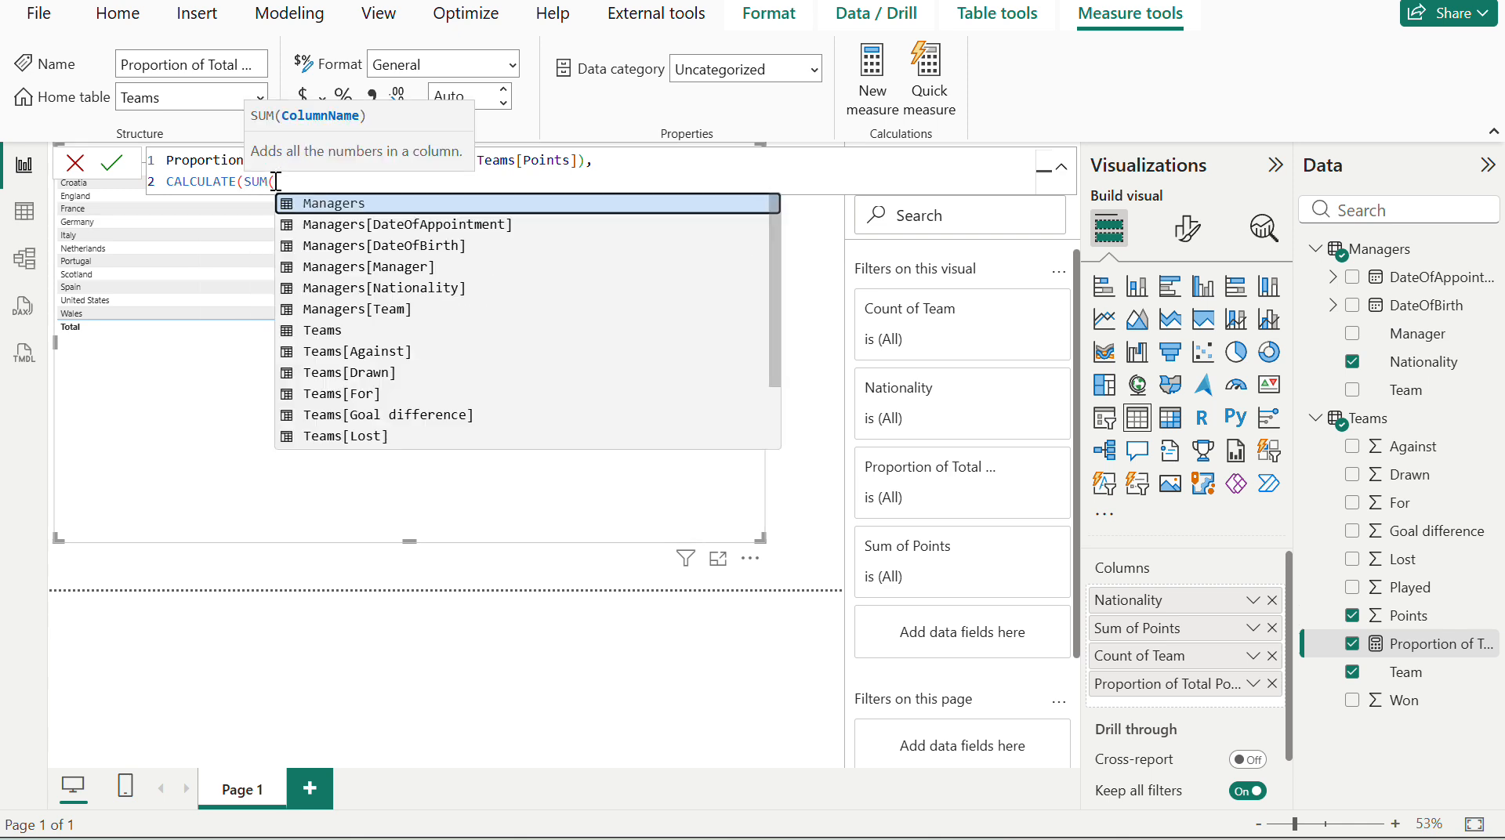
text(Teams[Points])
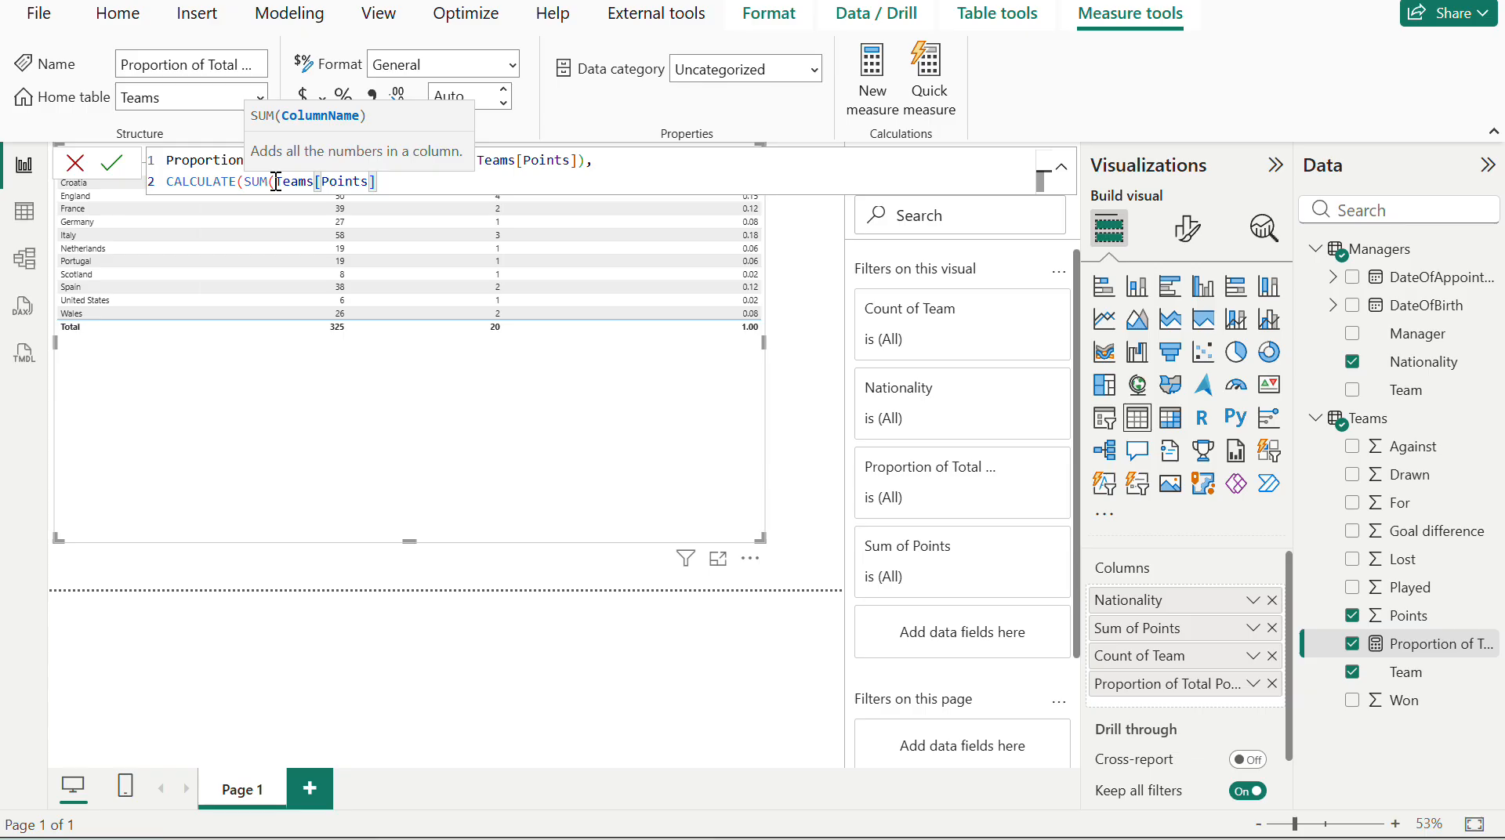
text())
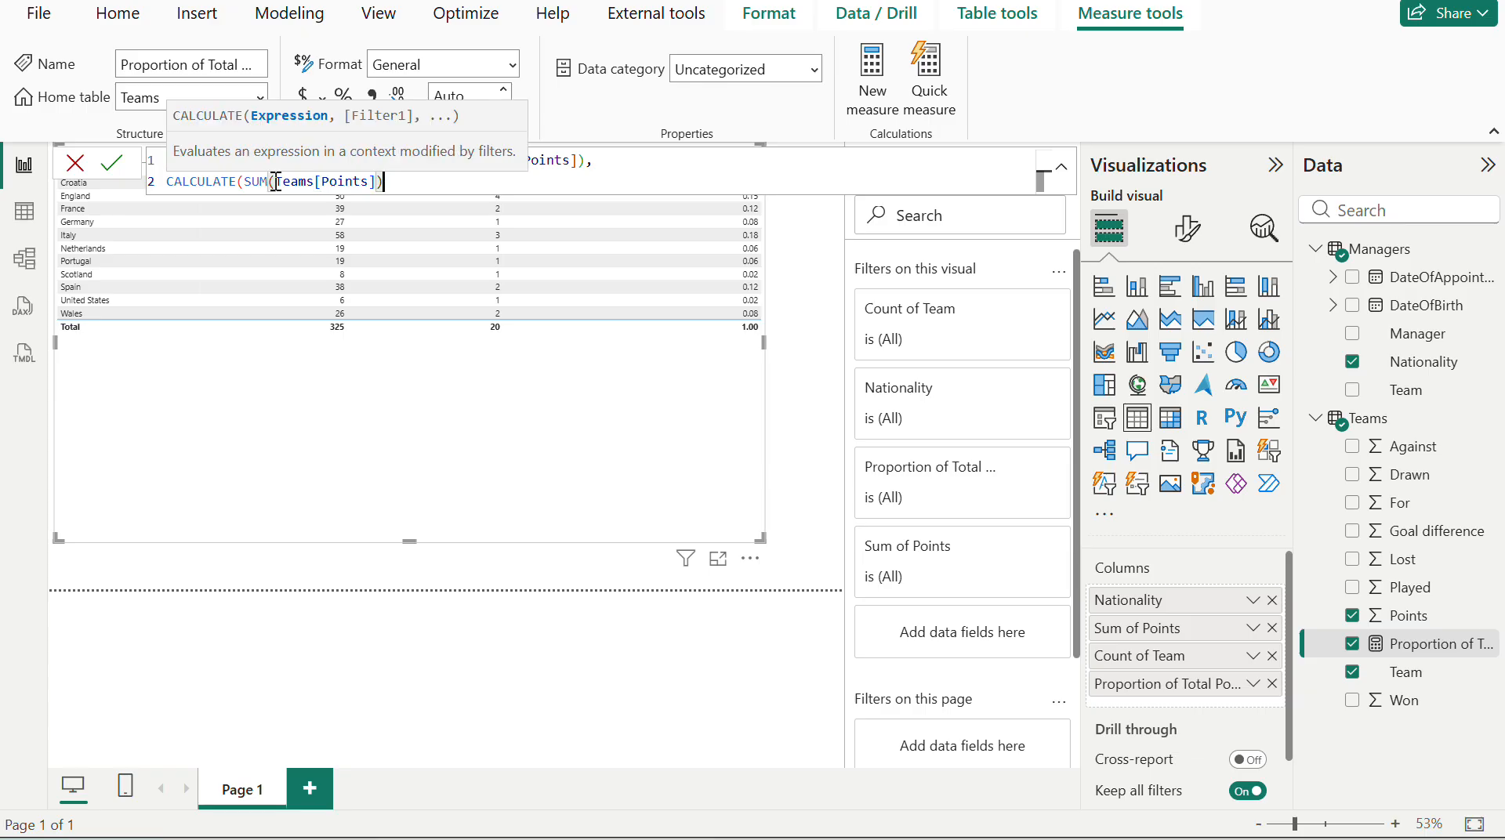
text(,)
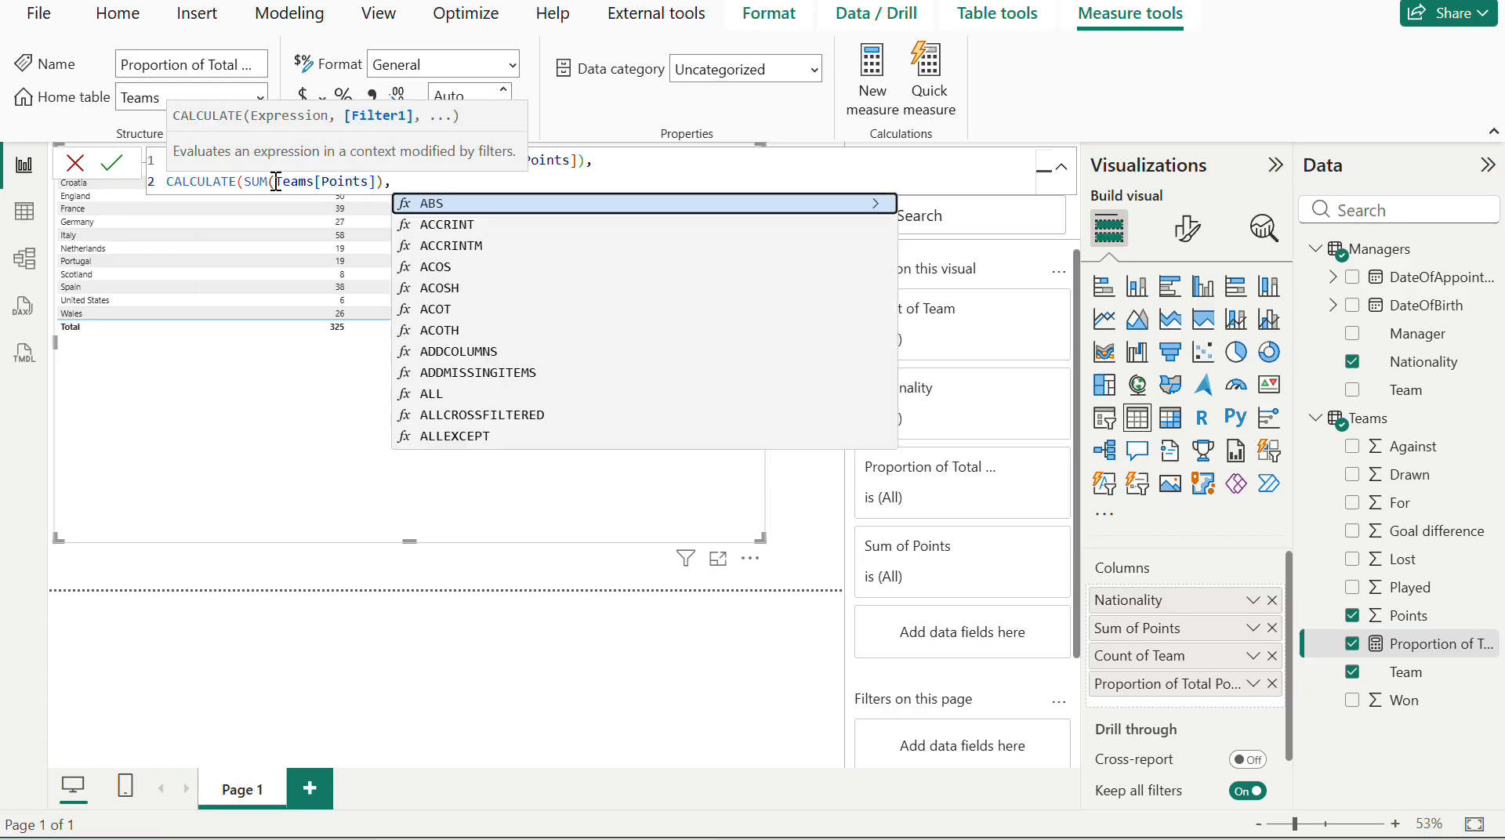
text(ALL()
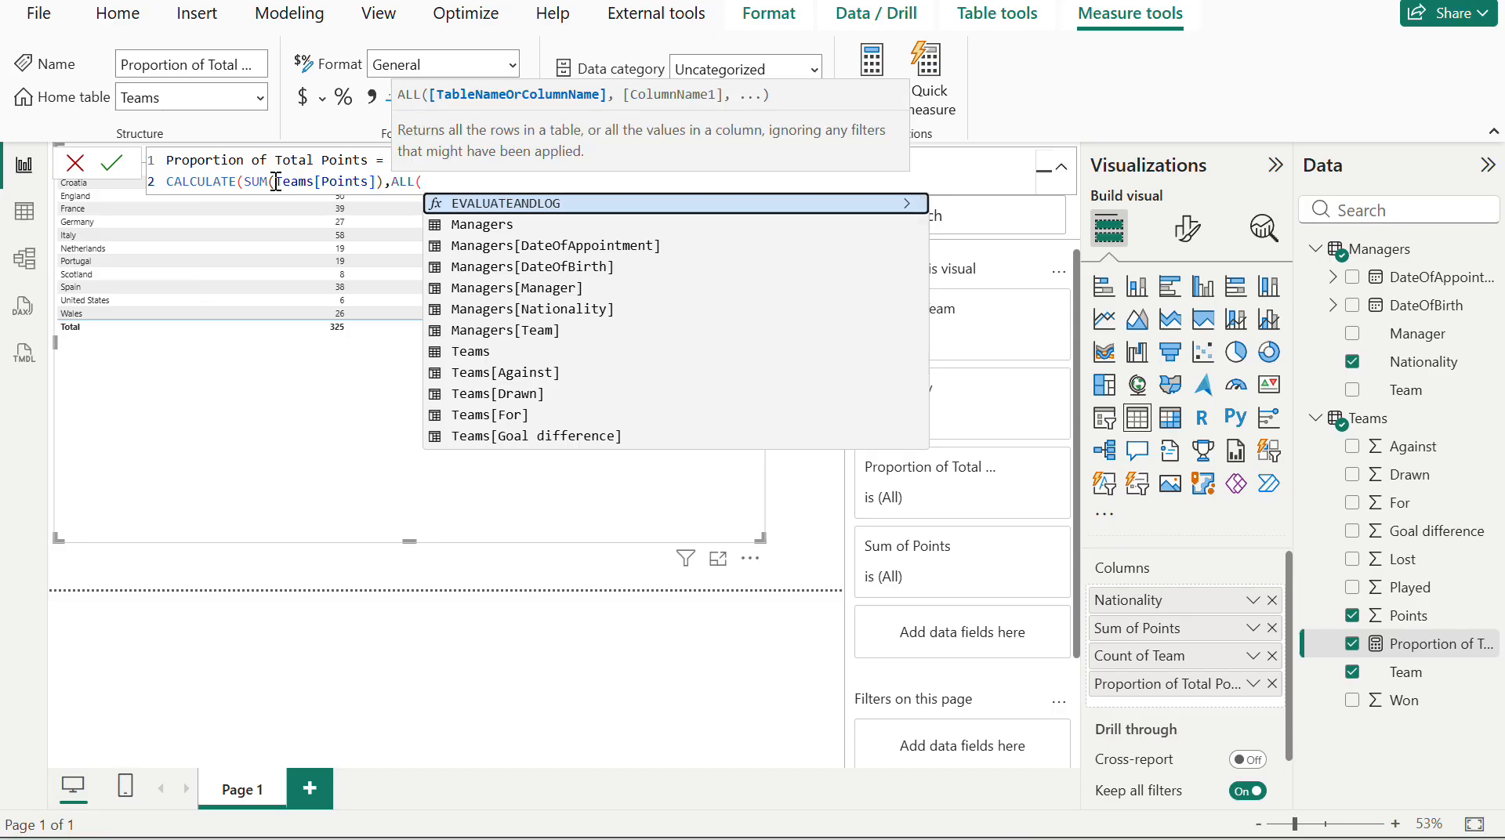
text(Managers[Nationality])
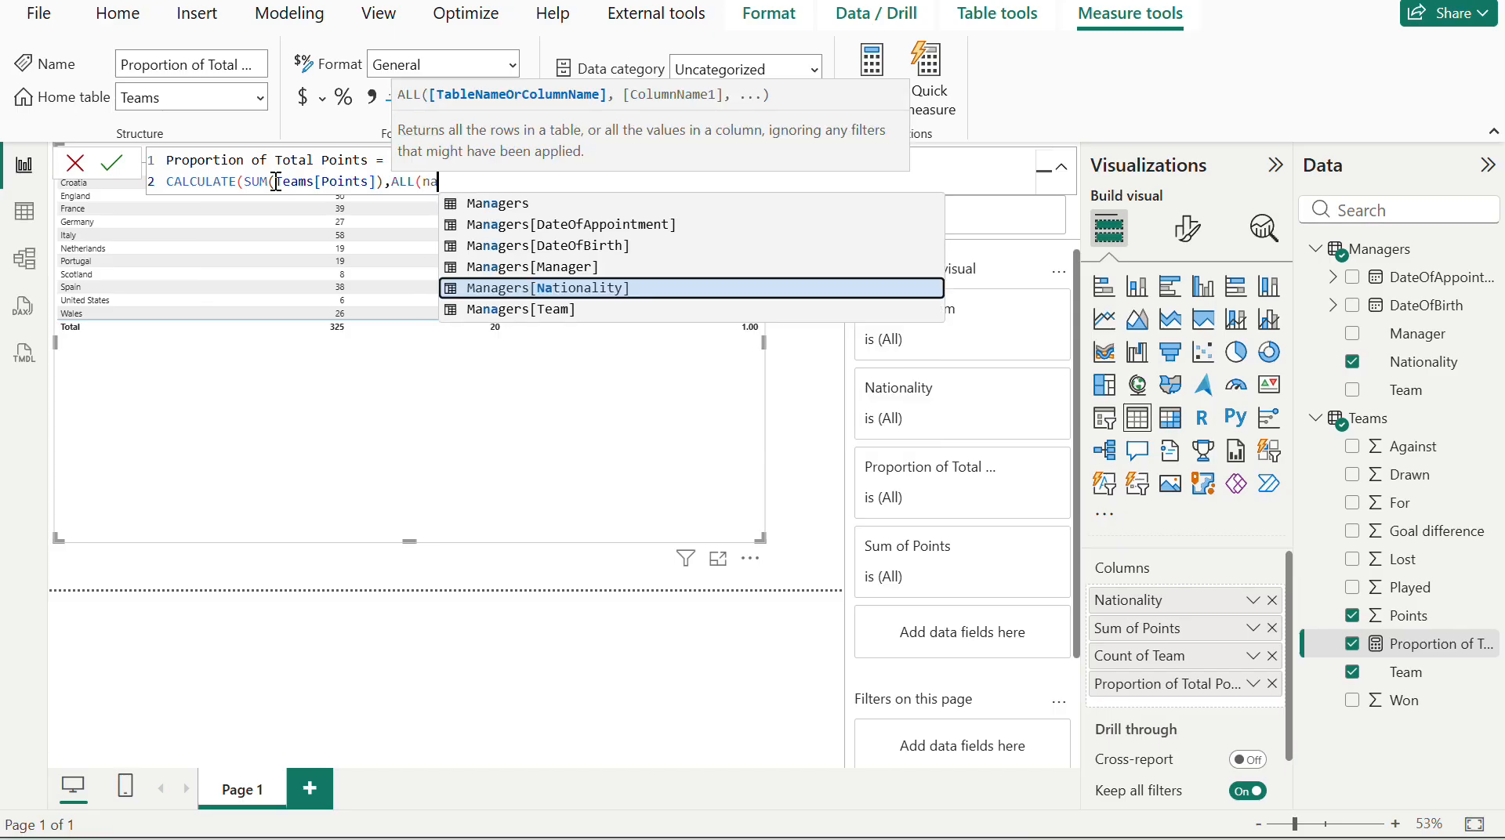
text()))
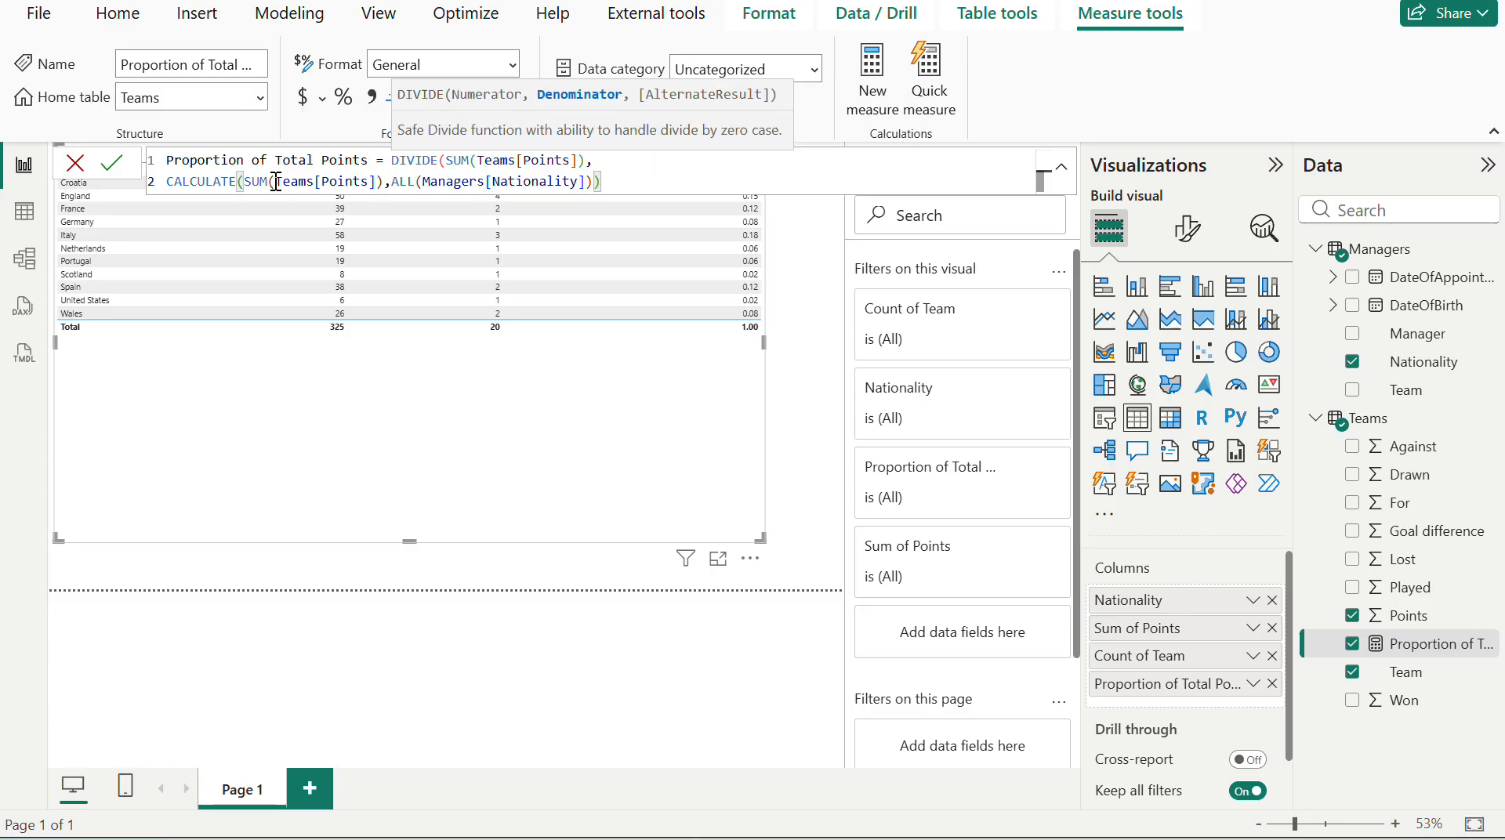
key(Return)
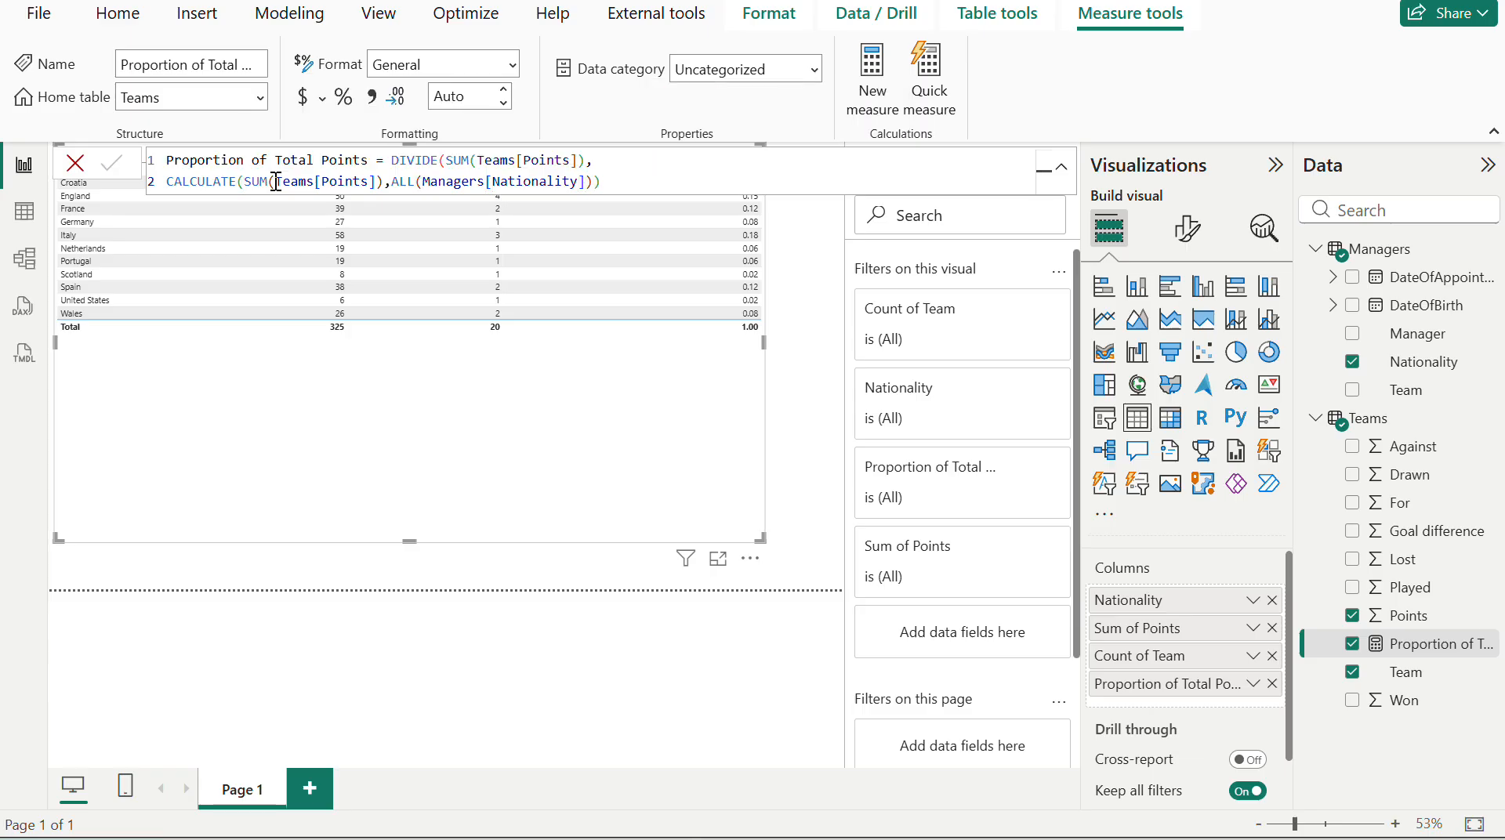
click(732, 634)
click(732, 350)
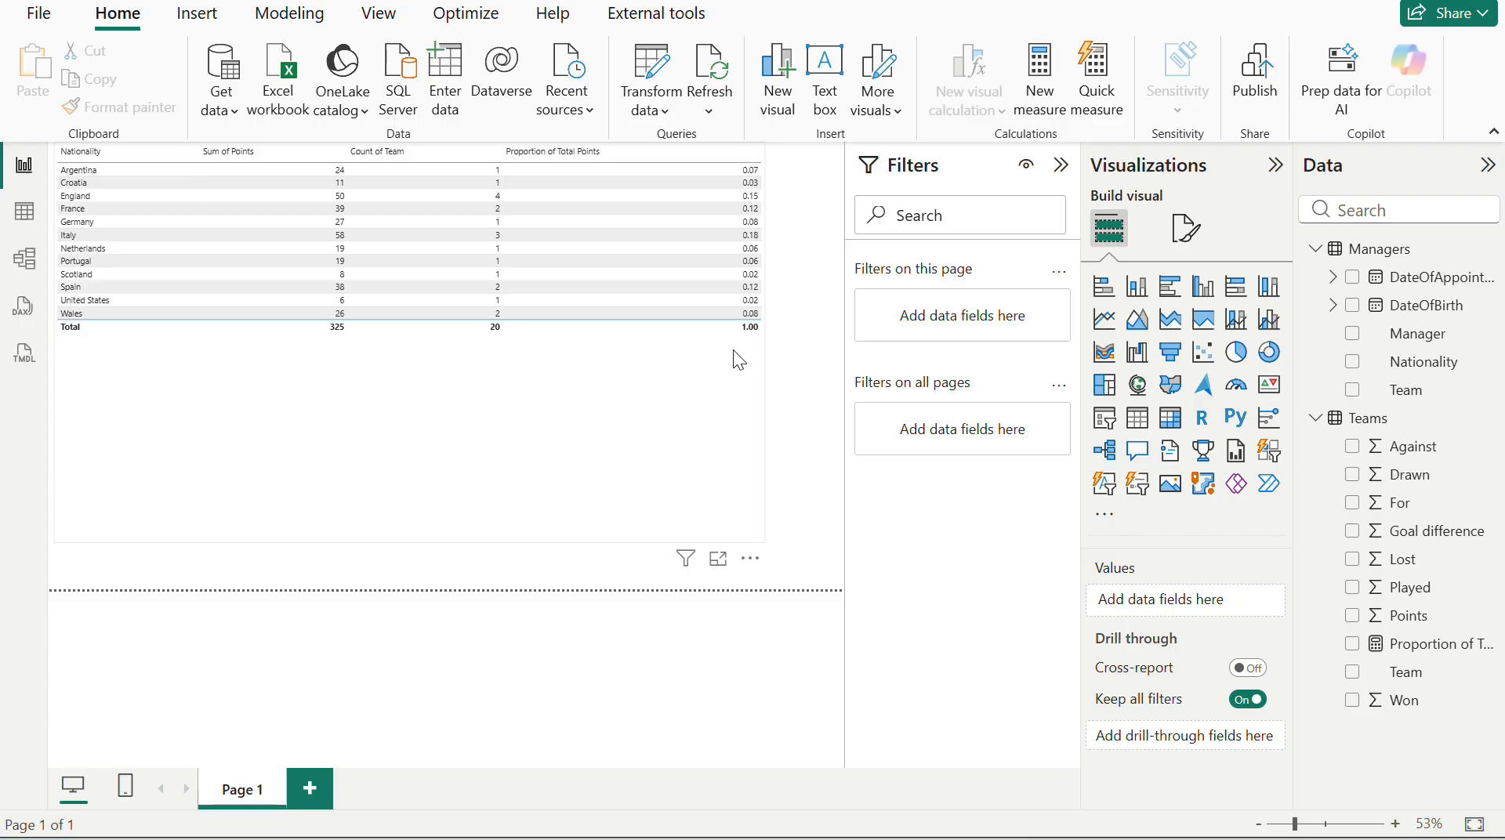
- Format the Proportion of Total Points measure as a percentage, and sort the table by it in descending order
click(1410, 644)
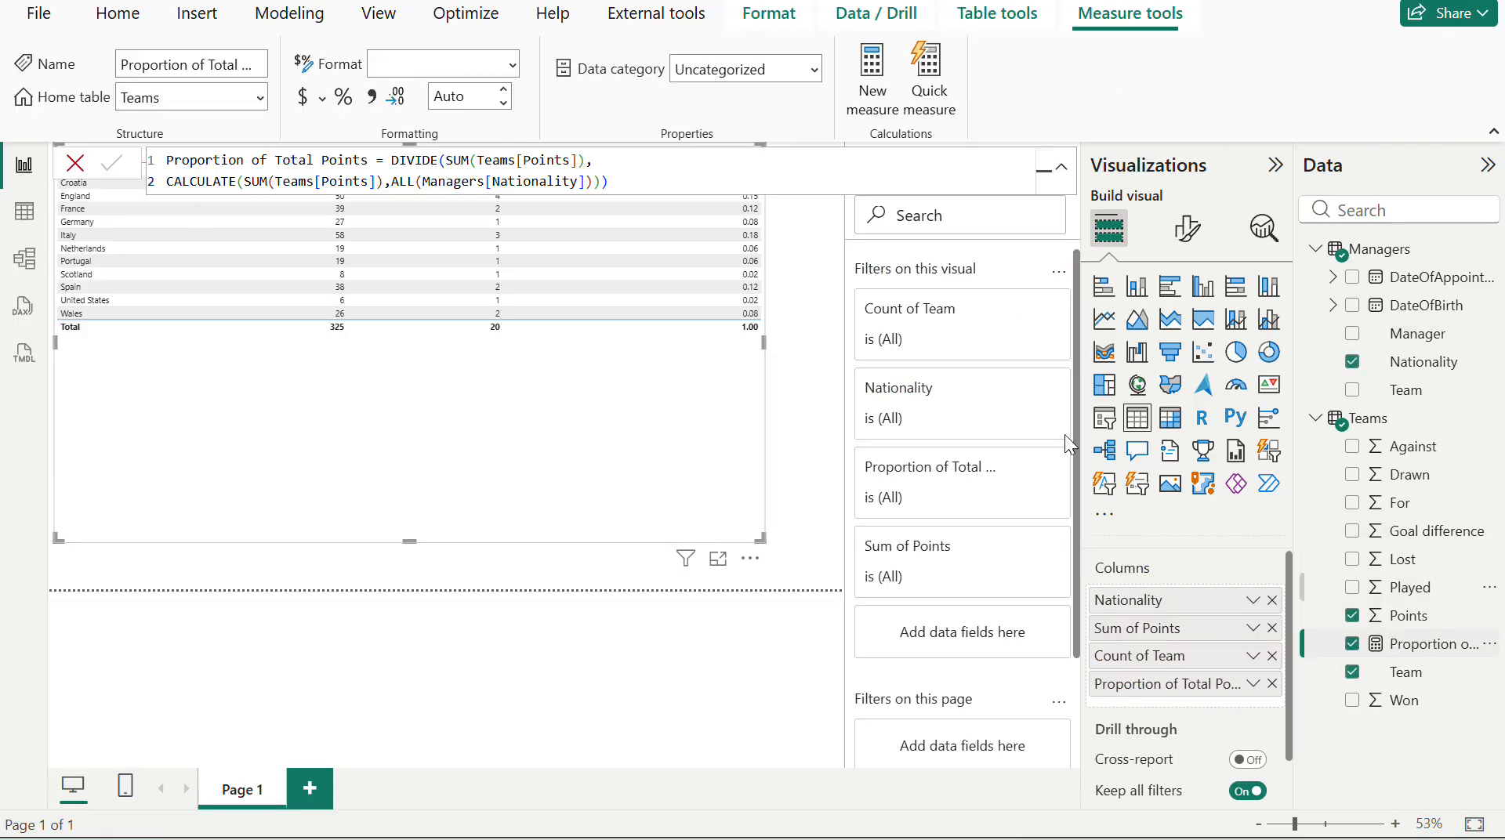
click(343, 98)
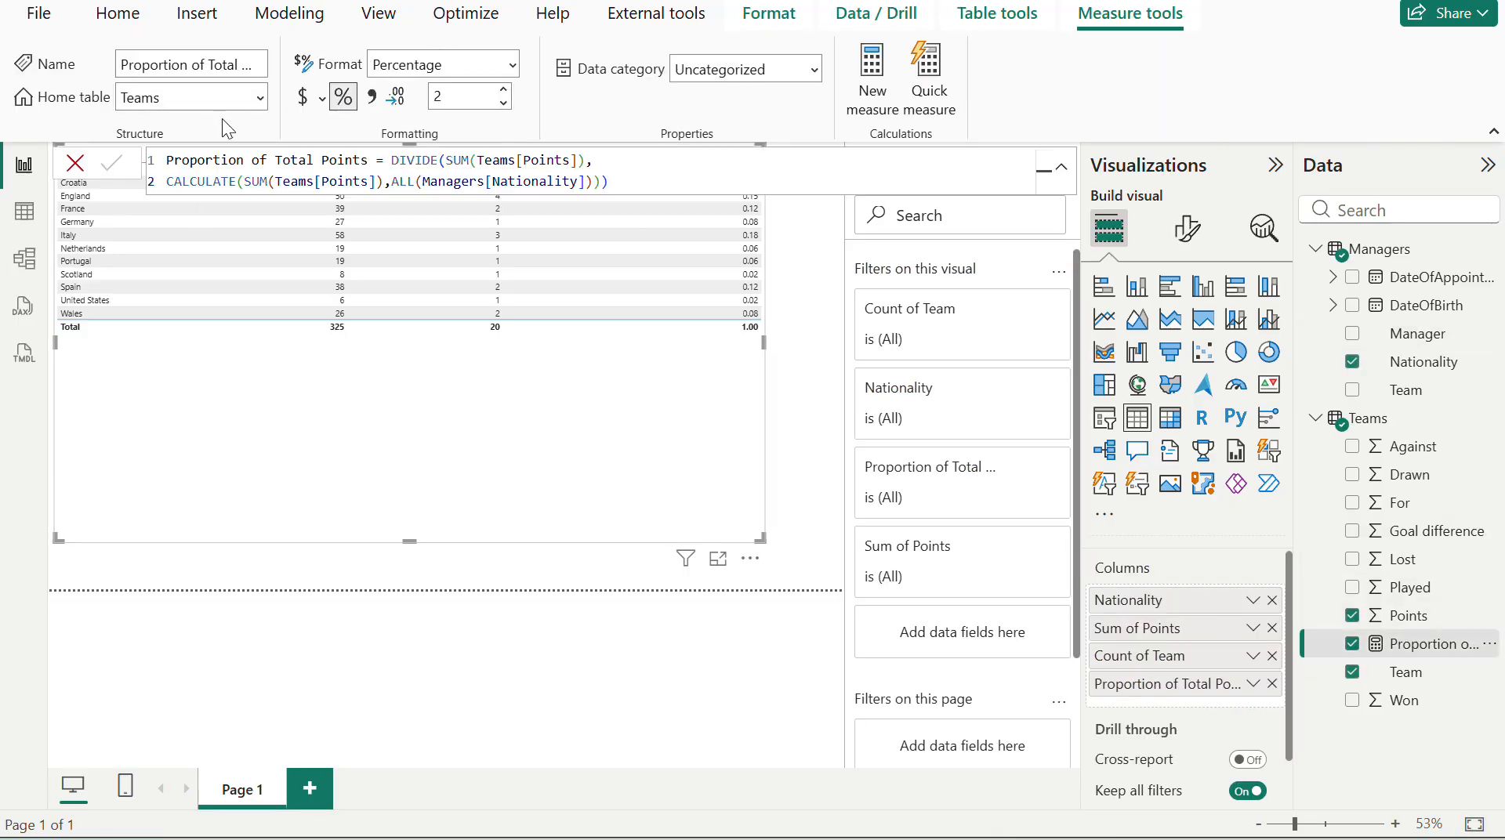
click(75, 165)
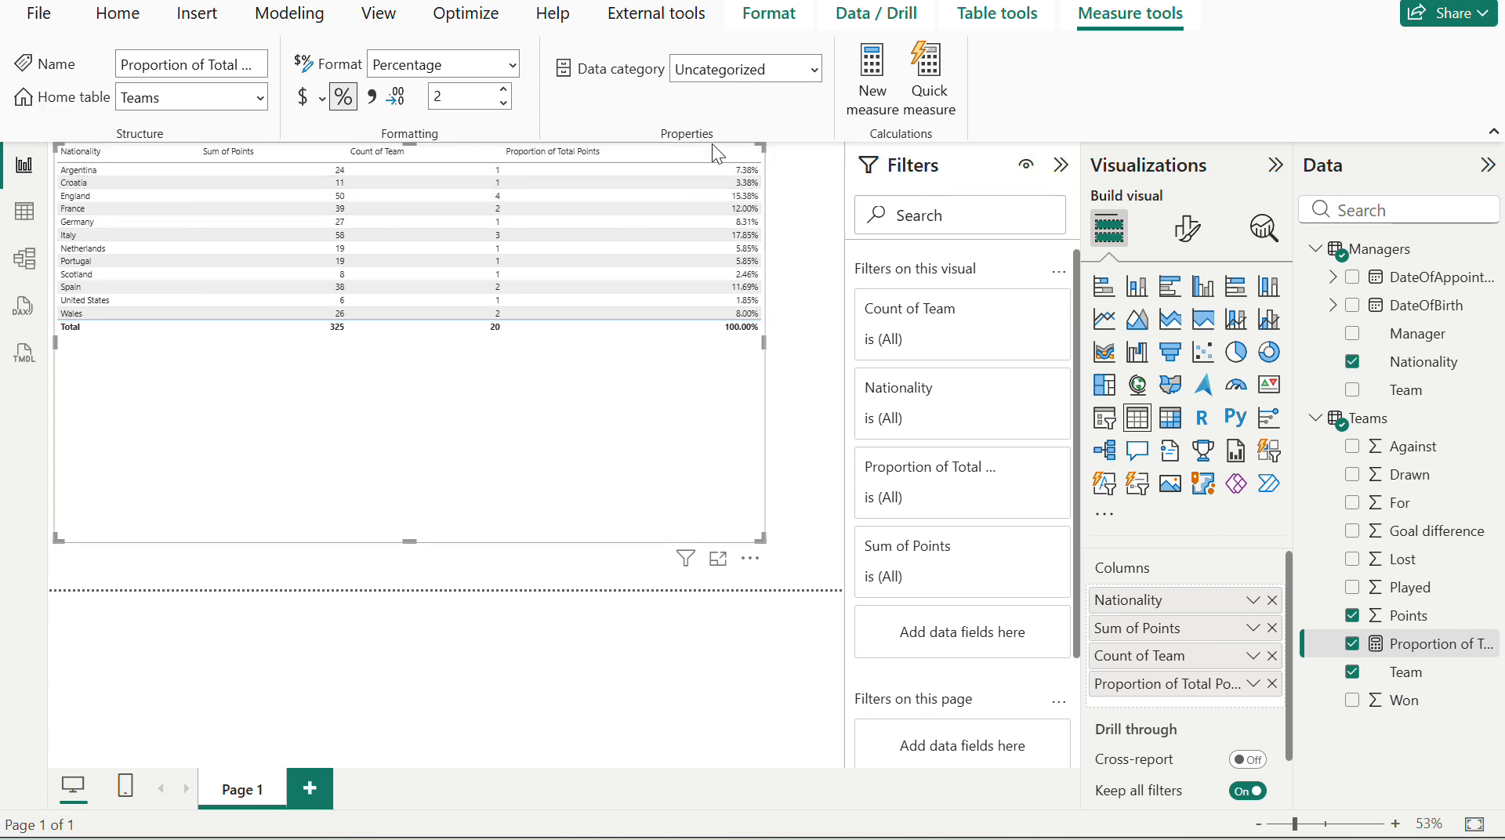
click(655, 152)
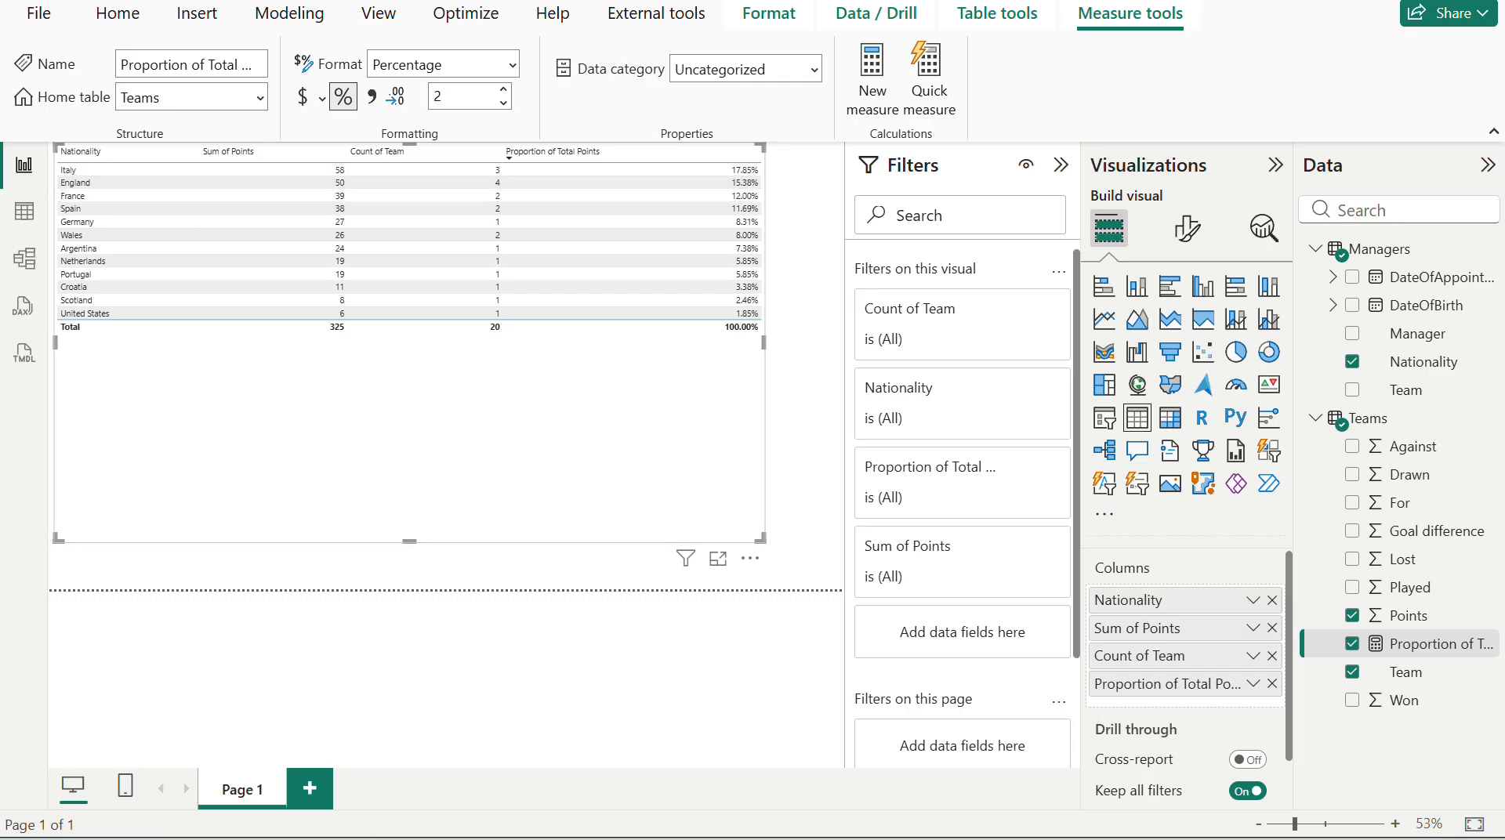
- Switch to the exercise page in the browser and compare its target table's proportion column with the Power BI table
click(501, 838)
scroll(985, 440, up, 5)
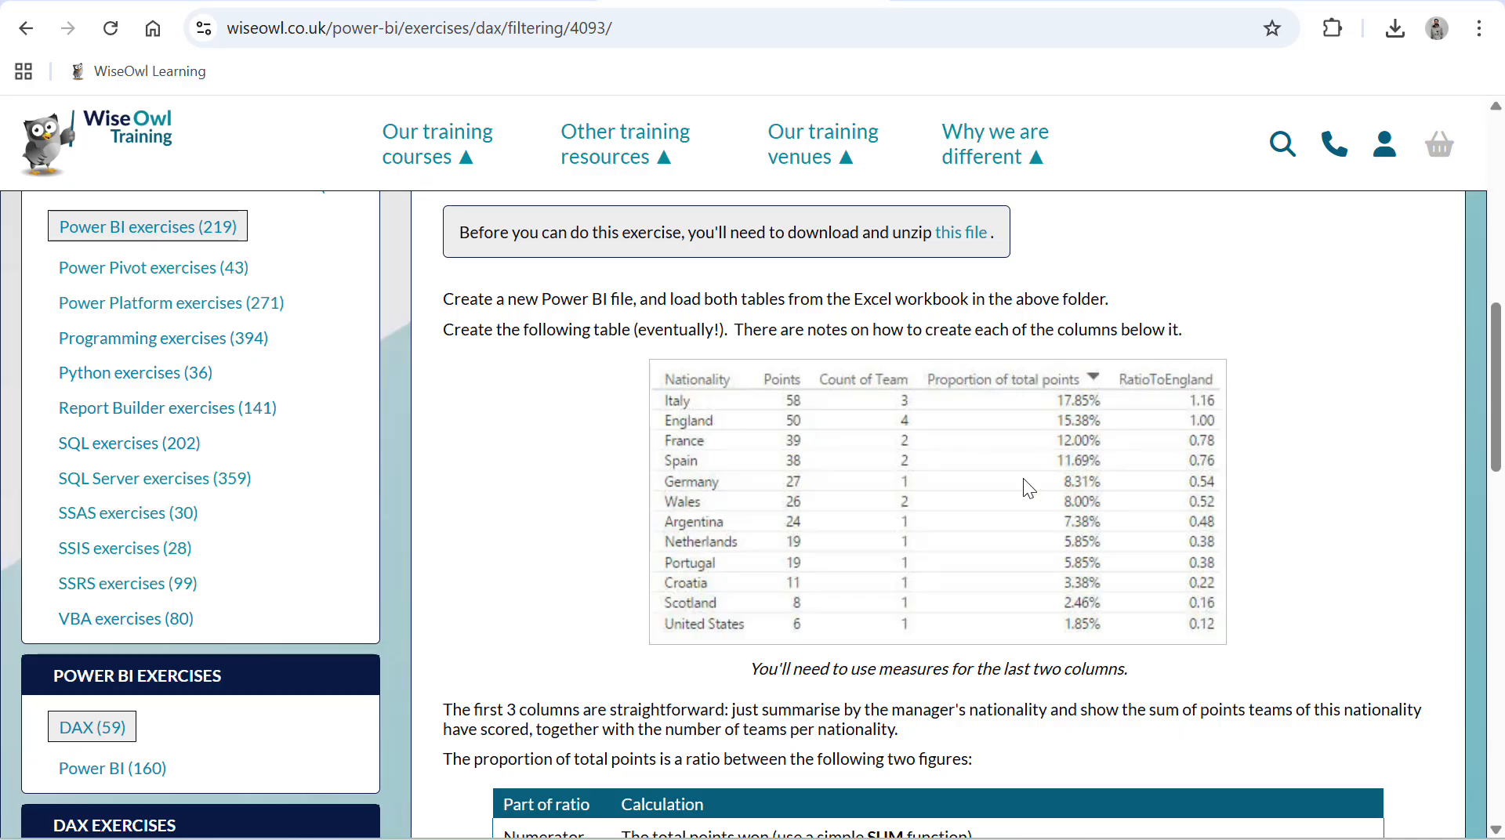
scroll(1024, 479, down, 1)
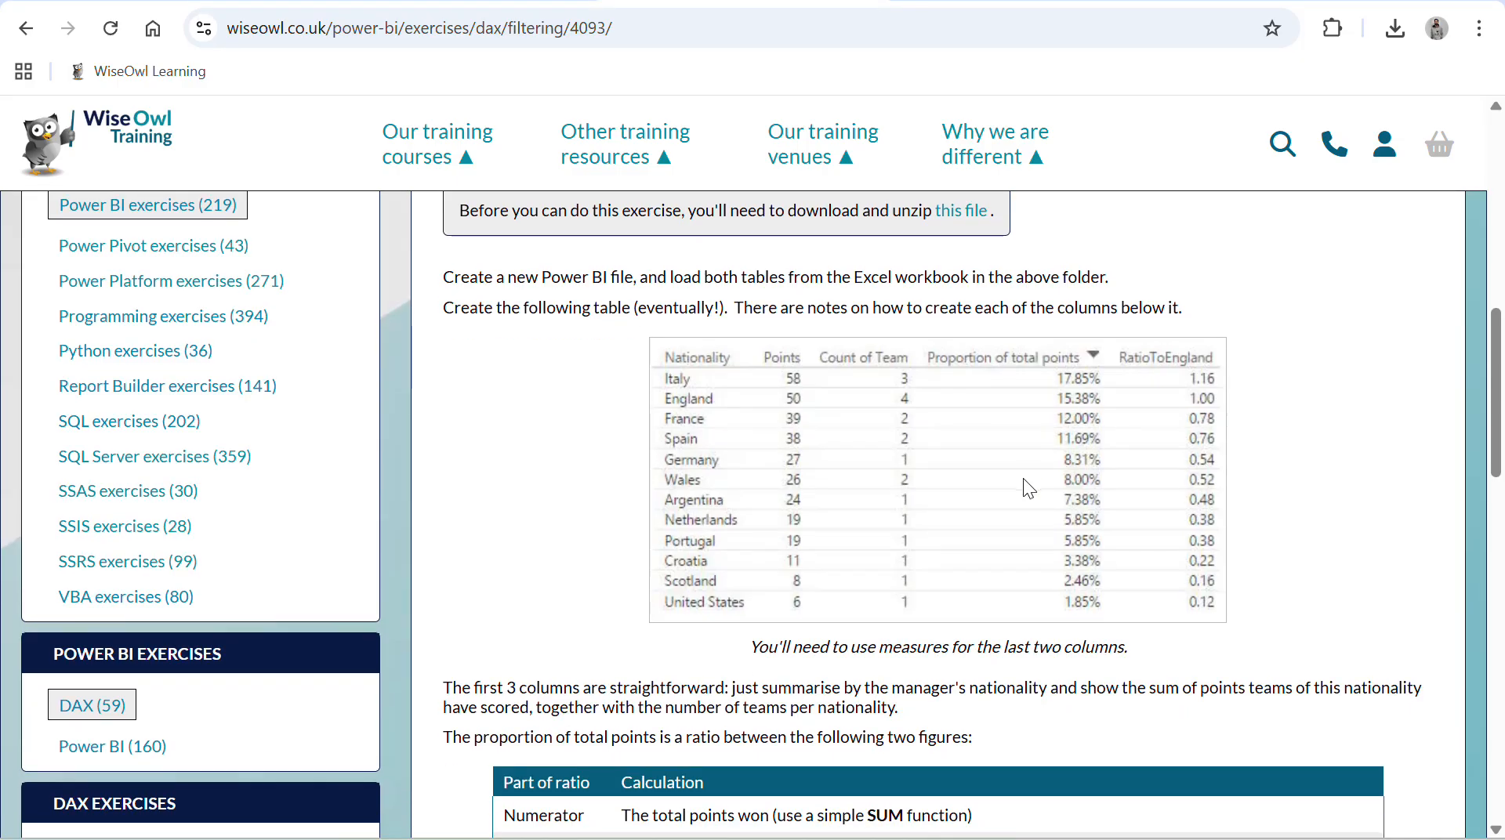
scroll(1023, 478, down, 2)
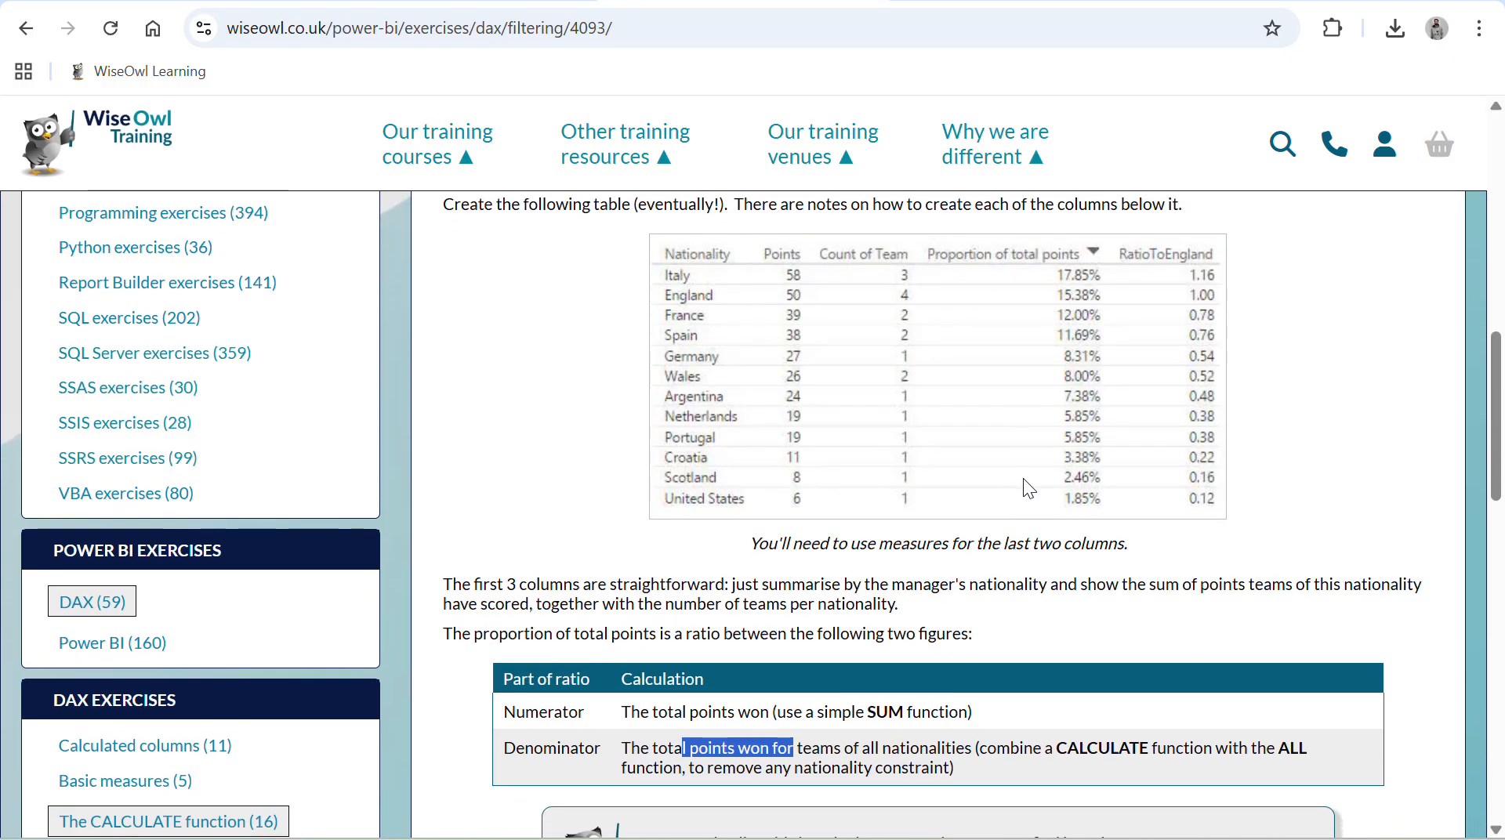
- Review the exercise's RatioToEngland notes, and in Power BI start a new measure in the Teams table named "Ration TO England"
scroll(1032, 374, down, 3)
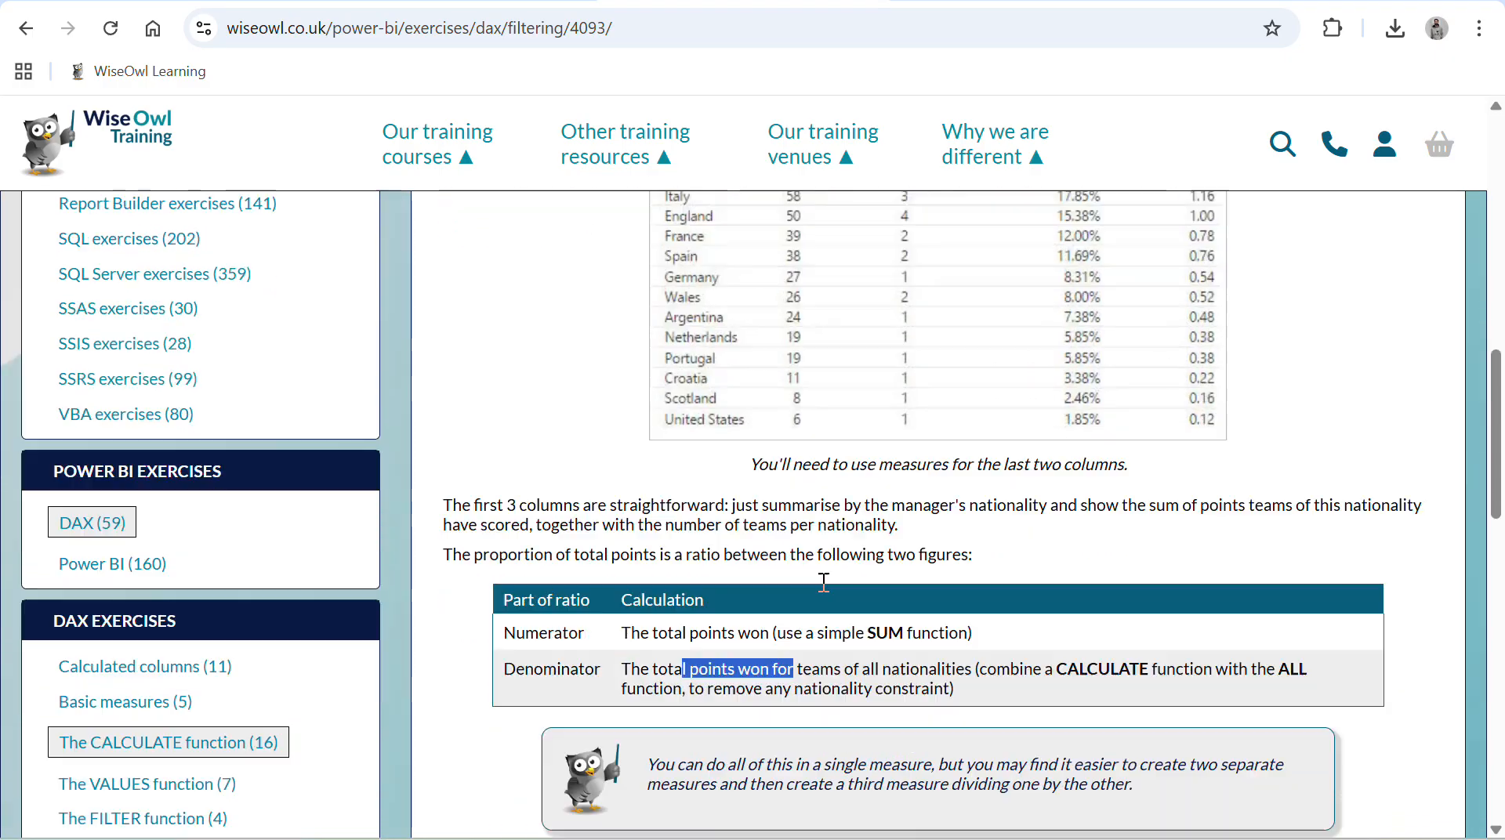
scroll(983, 591, down, 2)
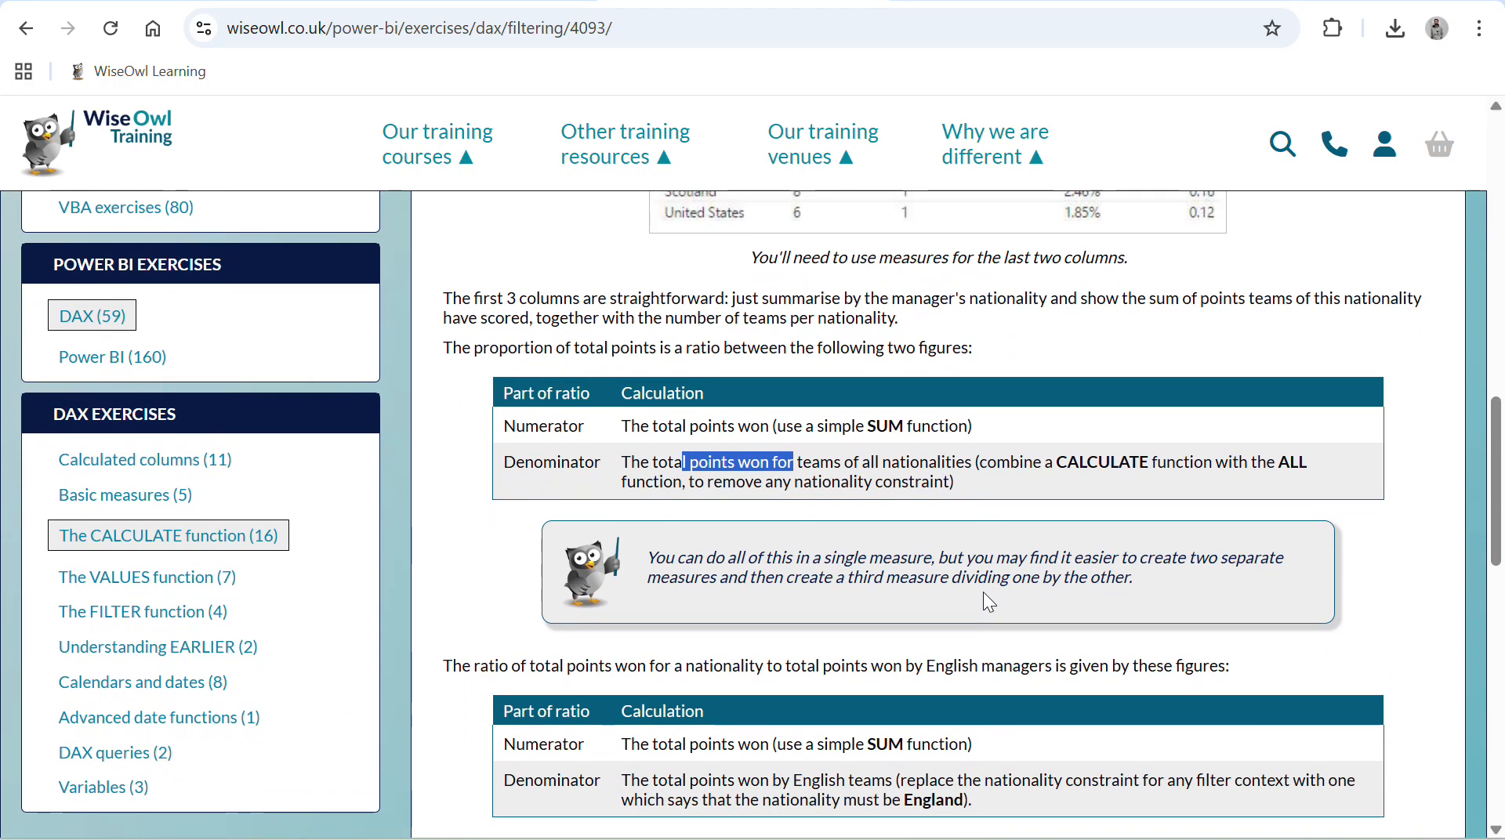
scroll(723, 580, up, 6)
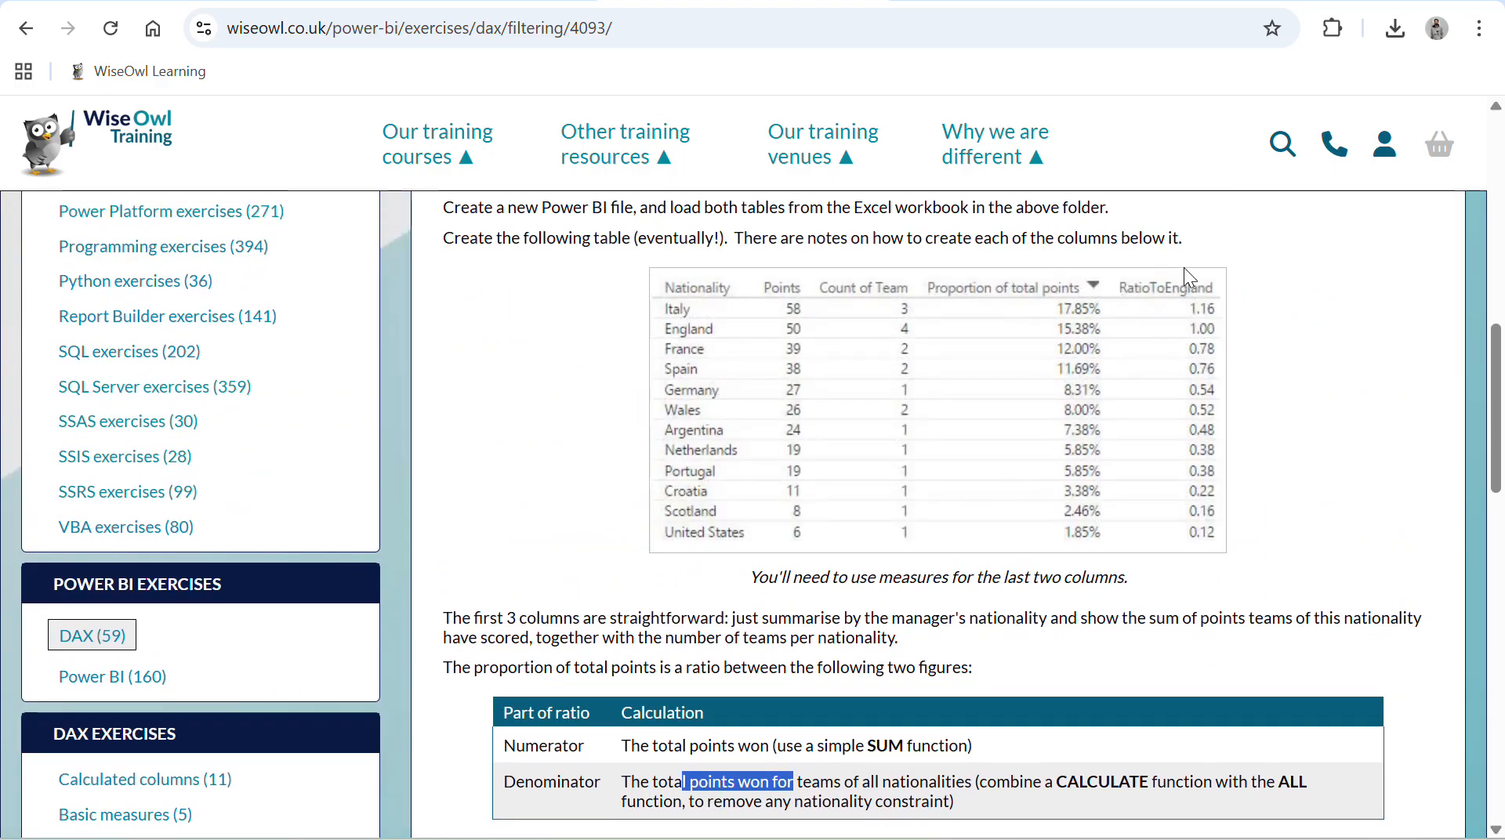
key(alt+Tab)
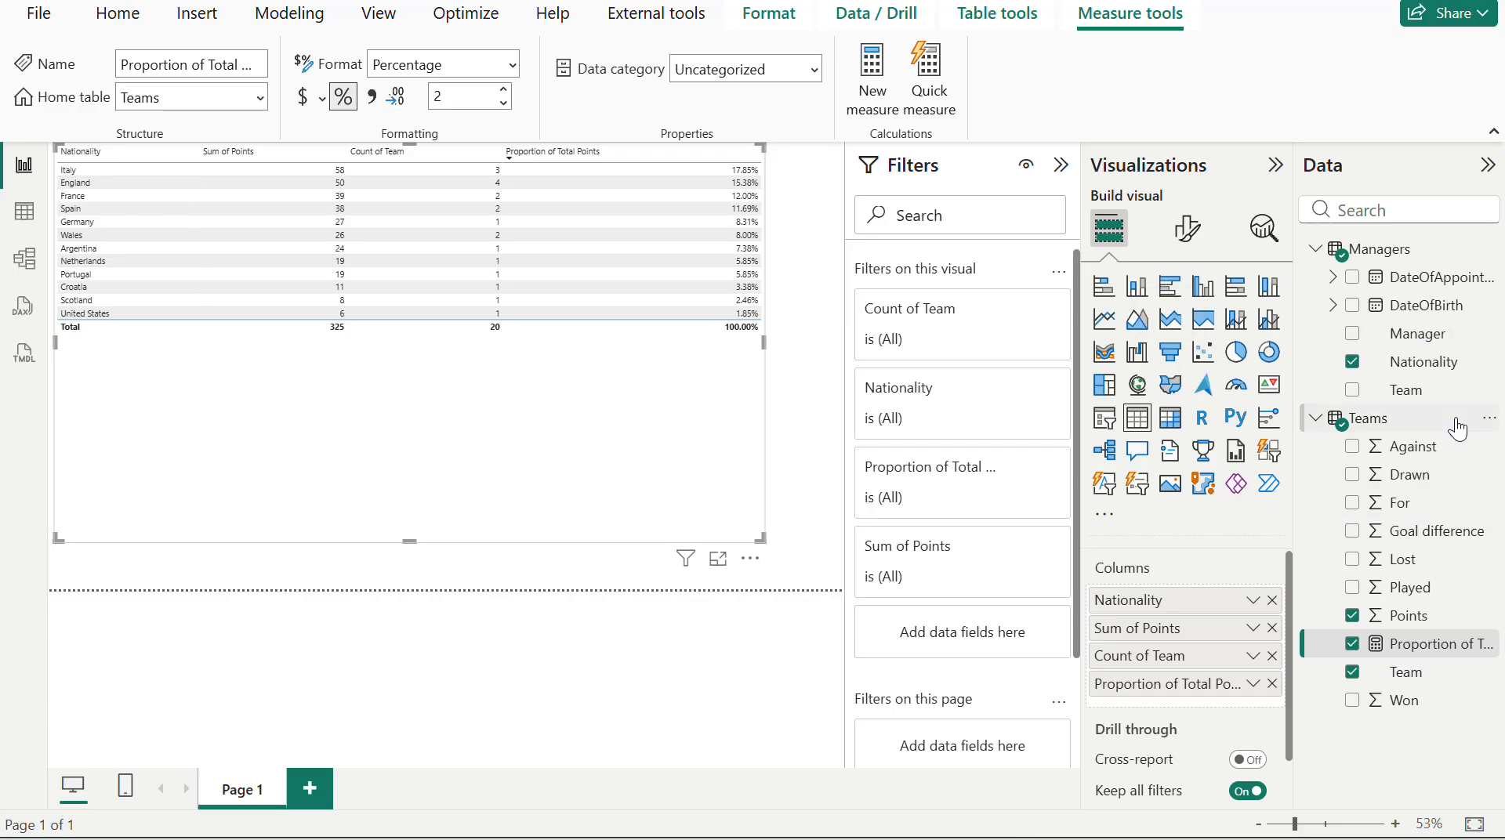
click(1488, 425)
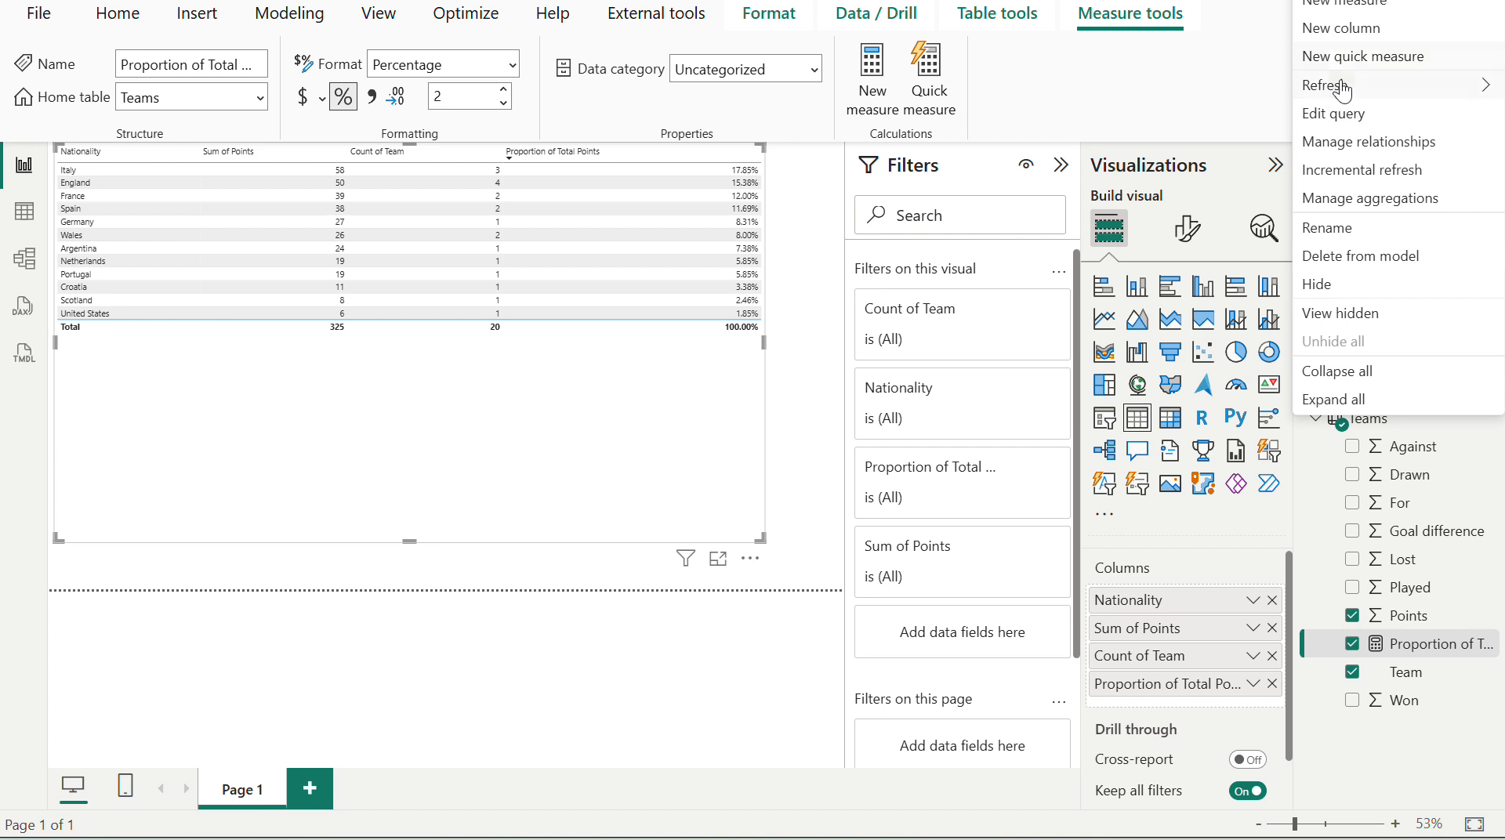
mouse_move(1337, 88)
click(1343, 6)
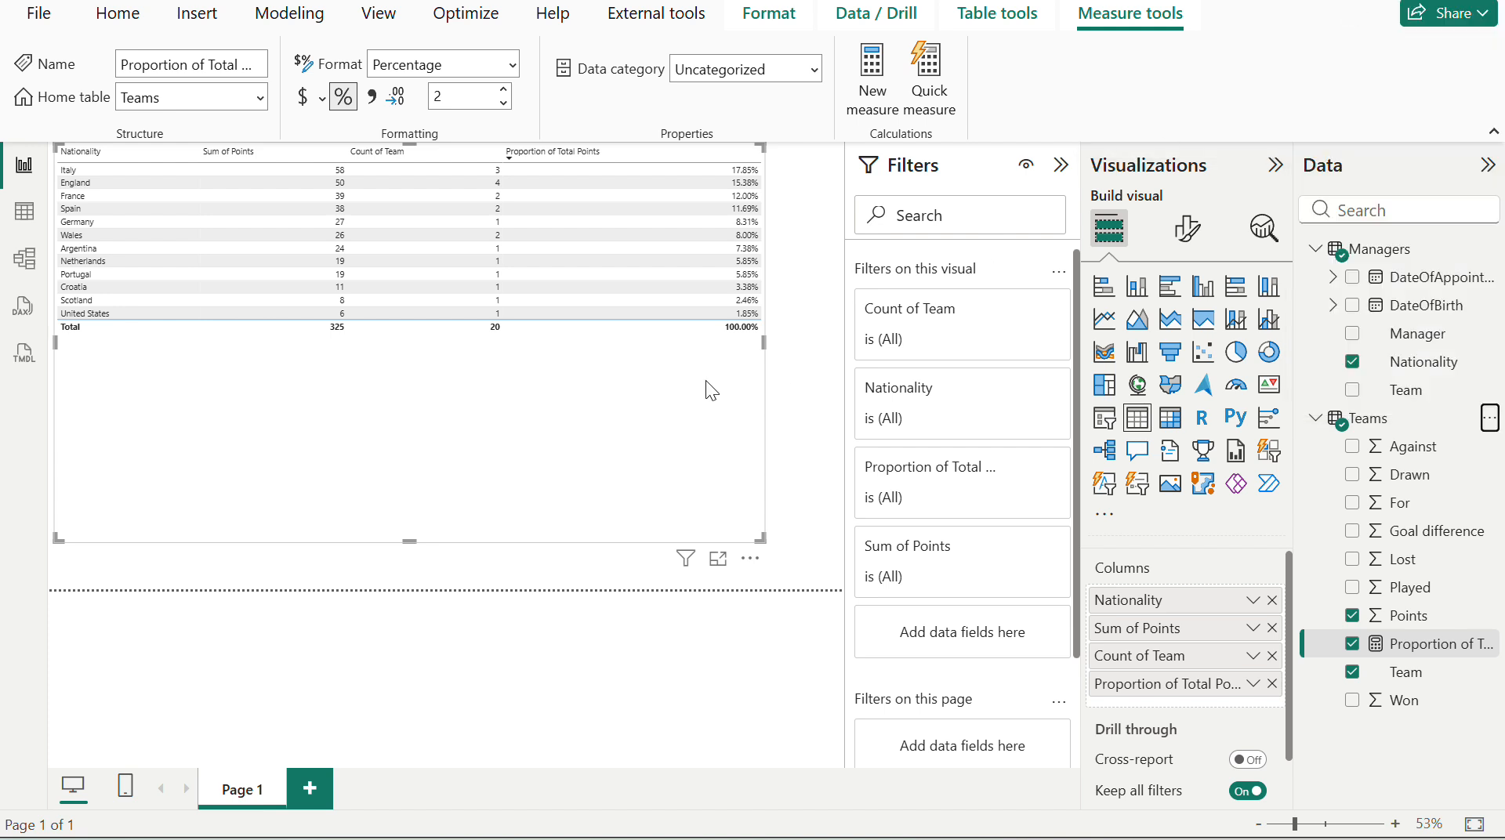
text(Ration )
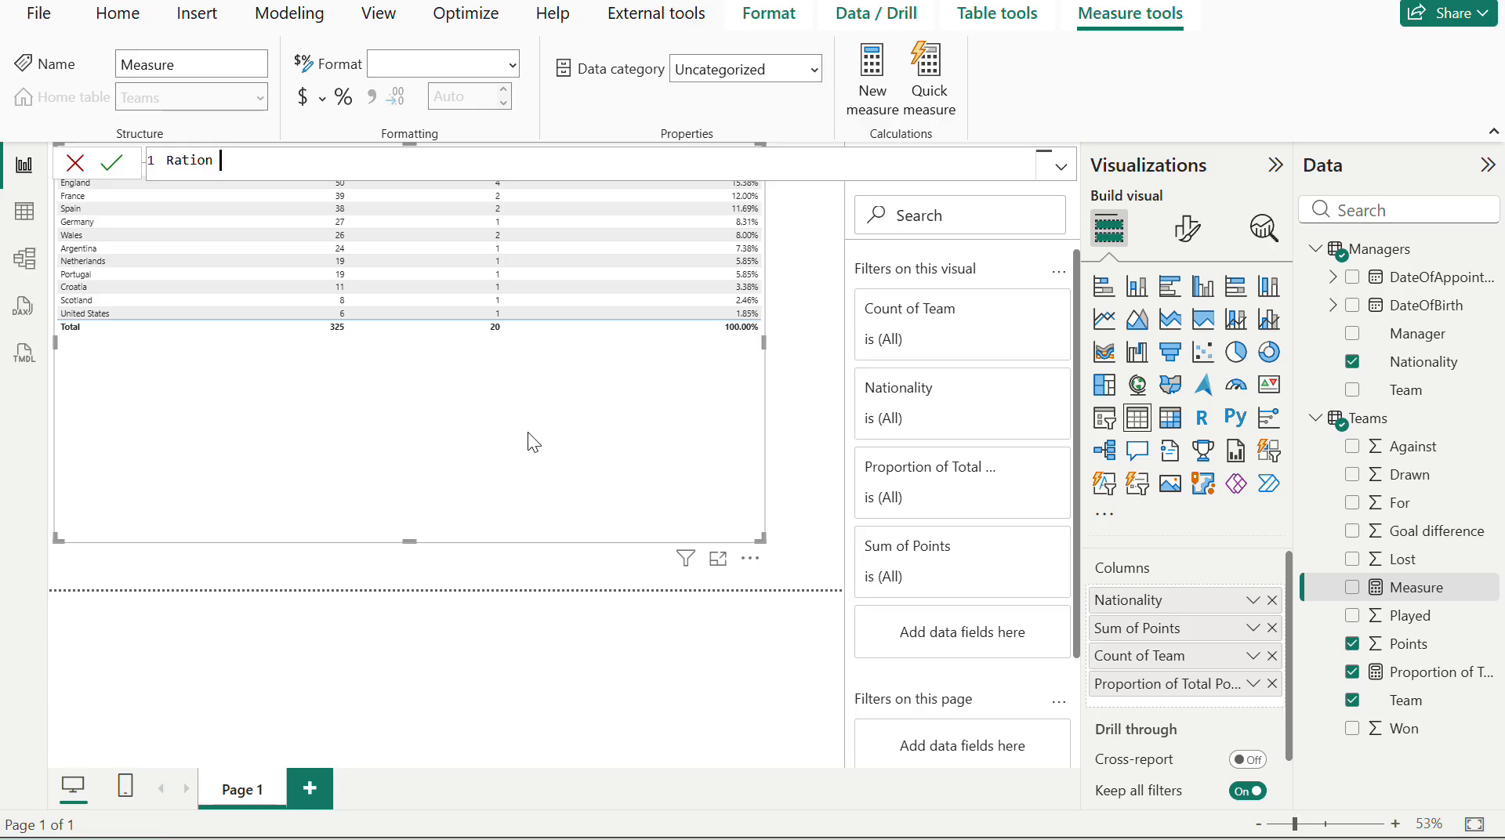
text(TO England =)
- Reread the exercise's numerator and denominator definitions for the ratio to English managers' points in the browser, and return to Power BI
key(alt+Tab)
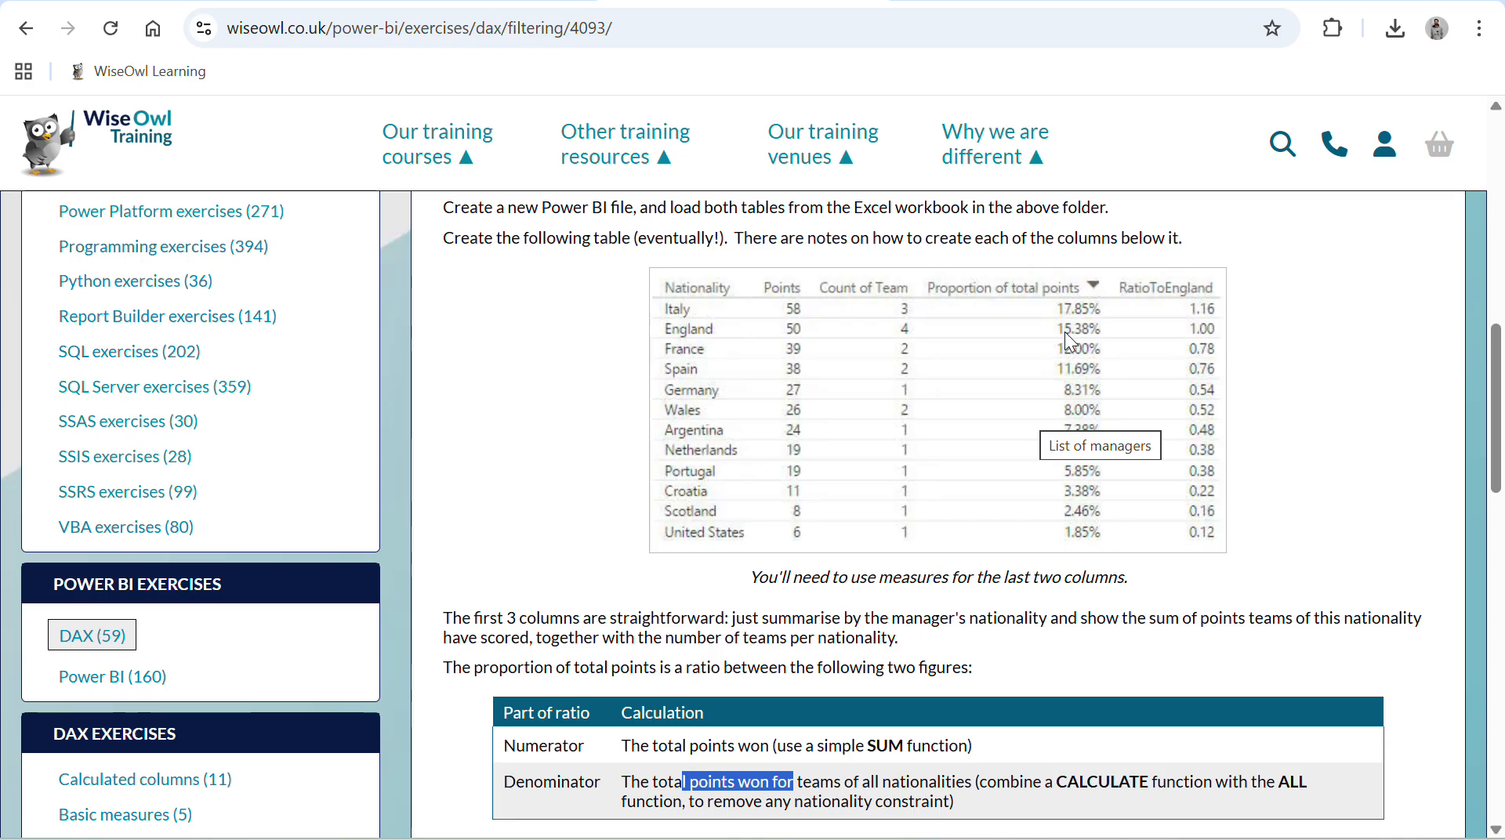
scroll(741, 308, down, 1)
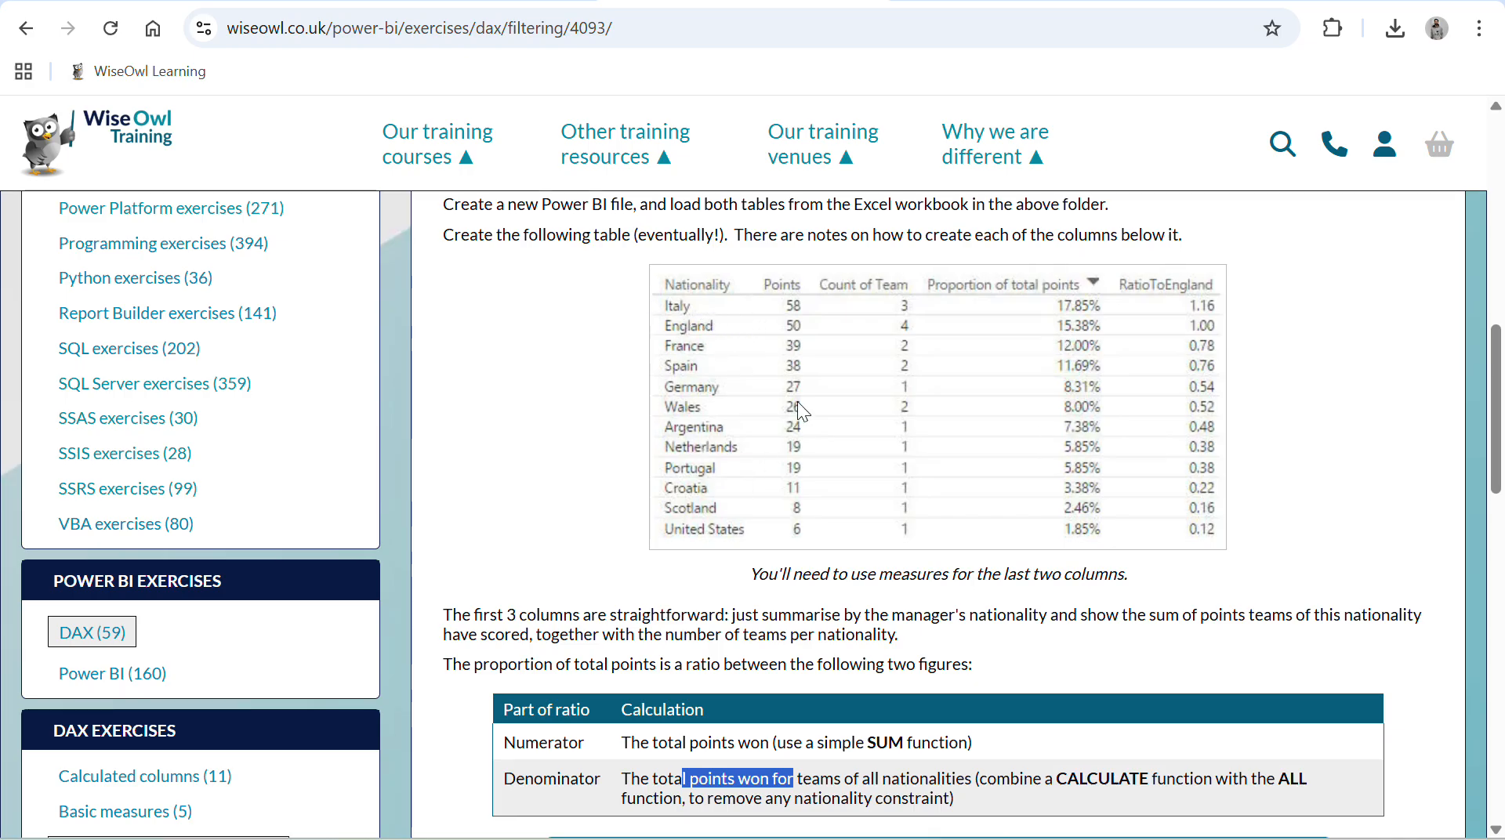
scroll(780, 387, down, 3)
scroll(780, 439, down, 1)
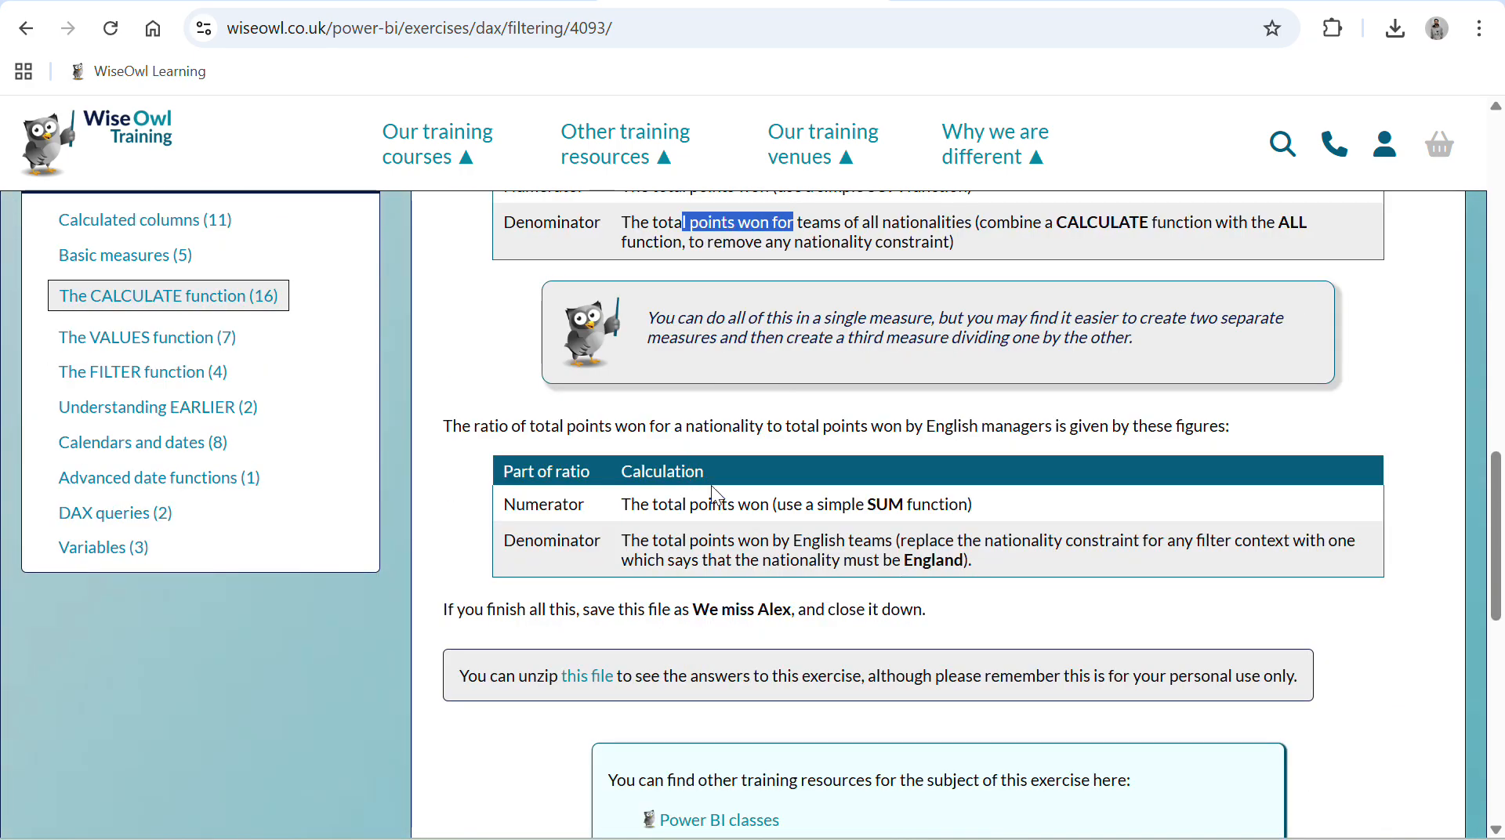
scroll(773, 510, up, 2)
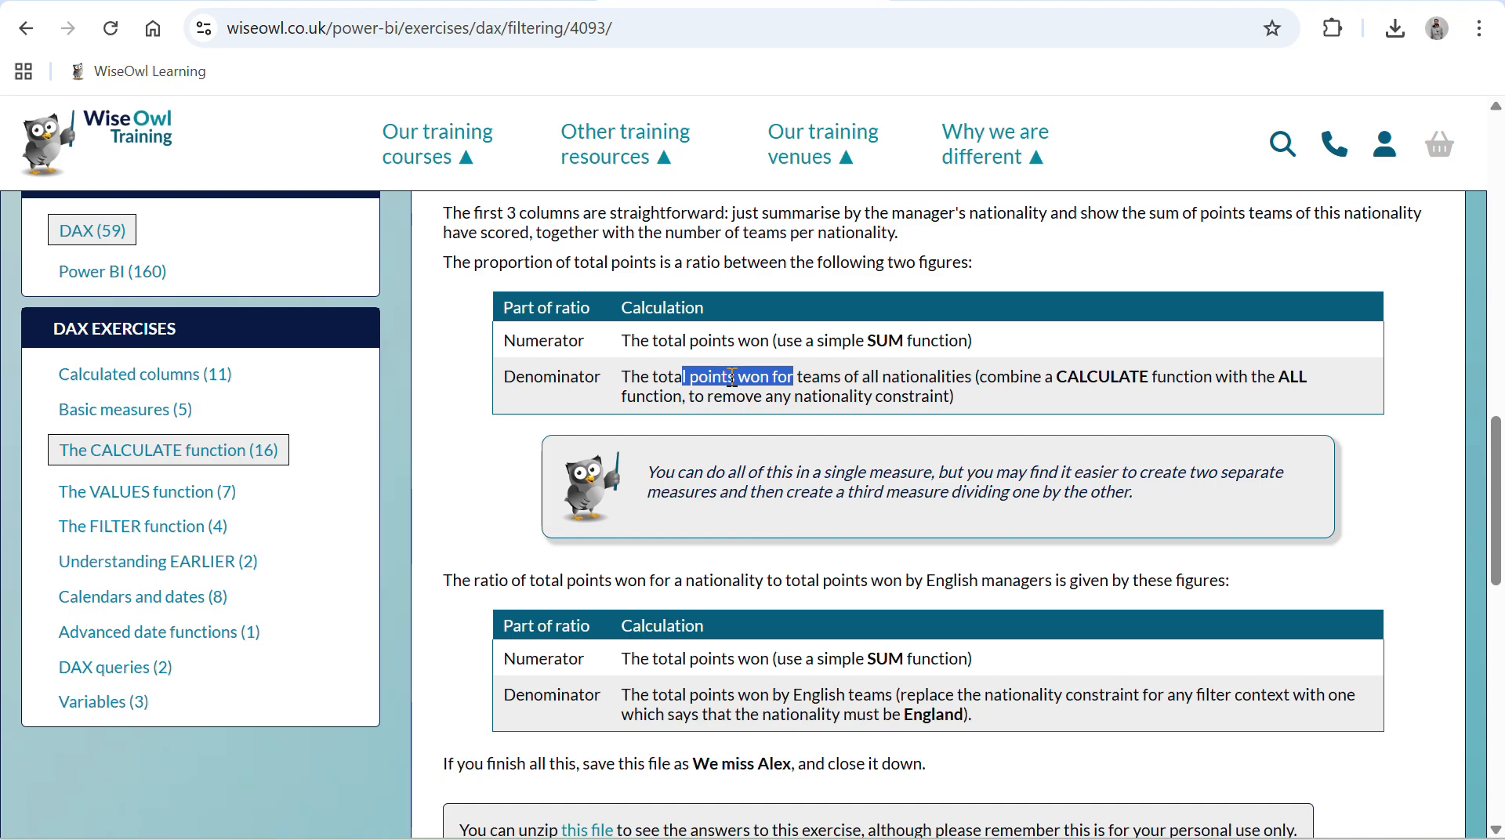
key(alt+Tab)
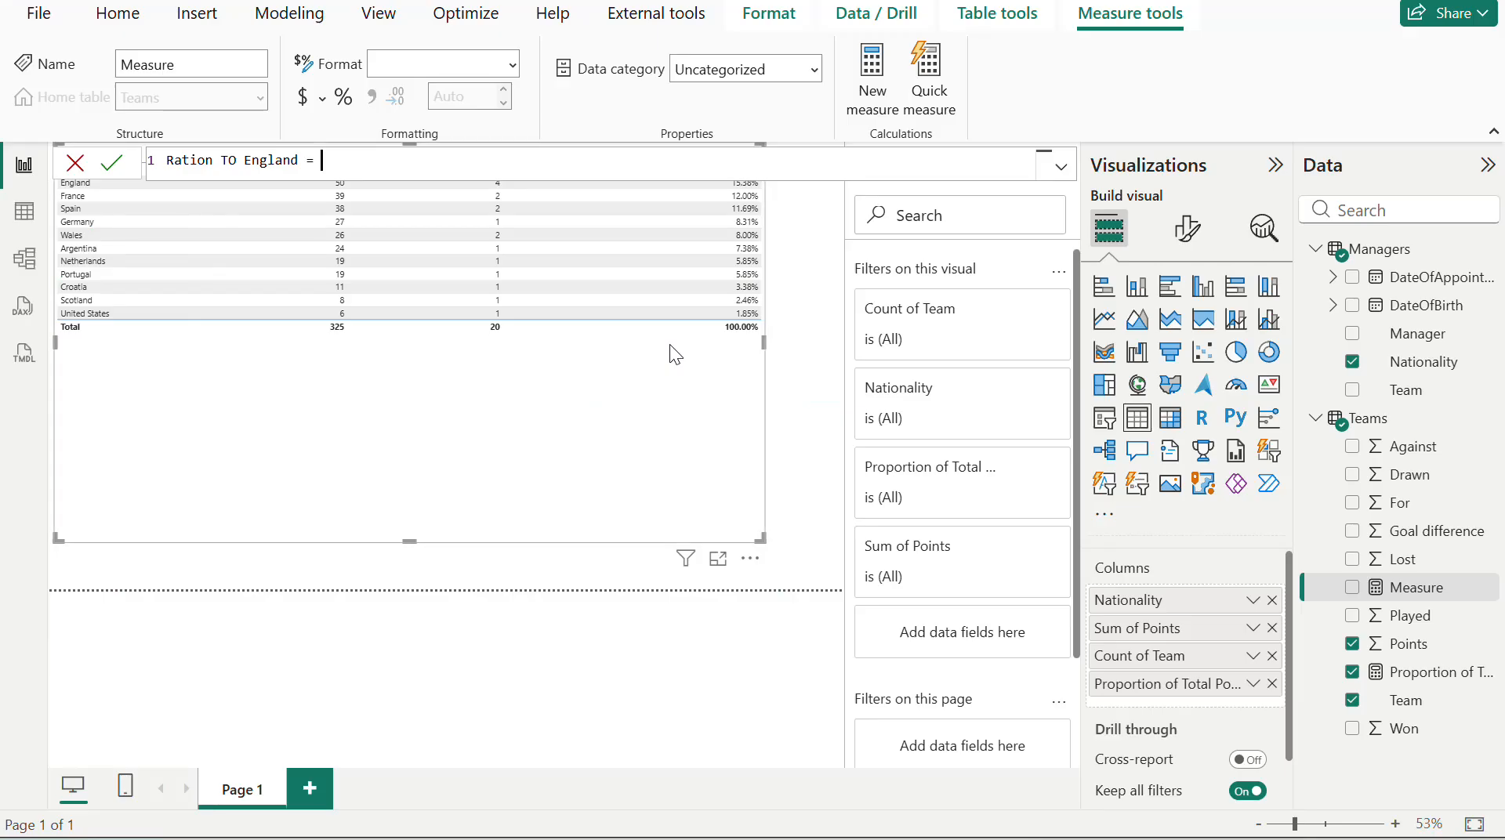
text(dic)
key(Tab)
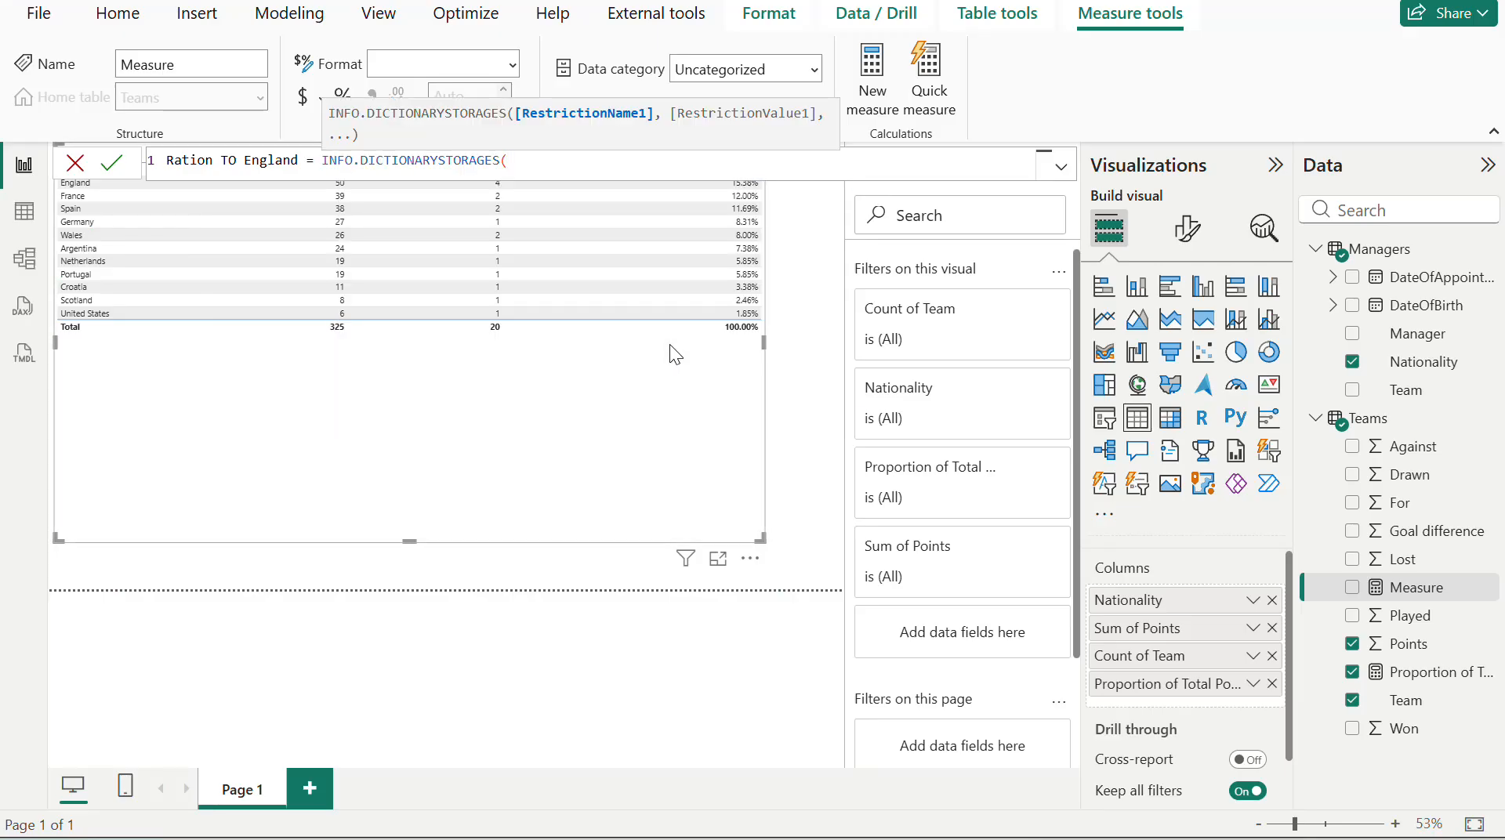
key(BackSpace)
key(BackSpace)
key(BackSpace)
key(BackSpace)
key(BackSpace)
key(BackSpace)
key(BackSpace)
key(BackSpace)
key(BackSpace)
key(BackSpace)
key(BackSpace)
key(BackSpace)
key(BackSpace)
key(BackSpace)
key(BackSpace)
key(BackSpace)
key(BackSpace)
key(BackSpace)
key(BackSpace)
key(BackSpace)
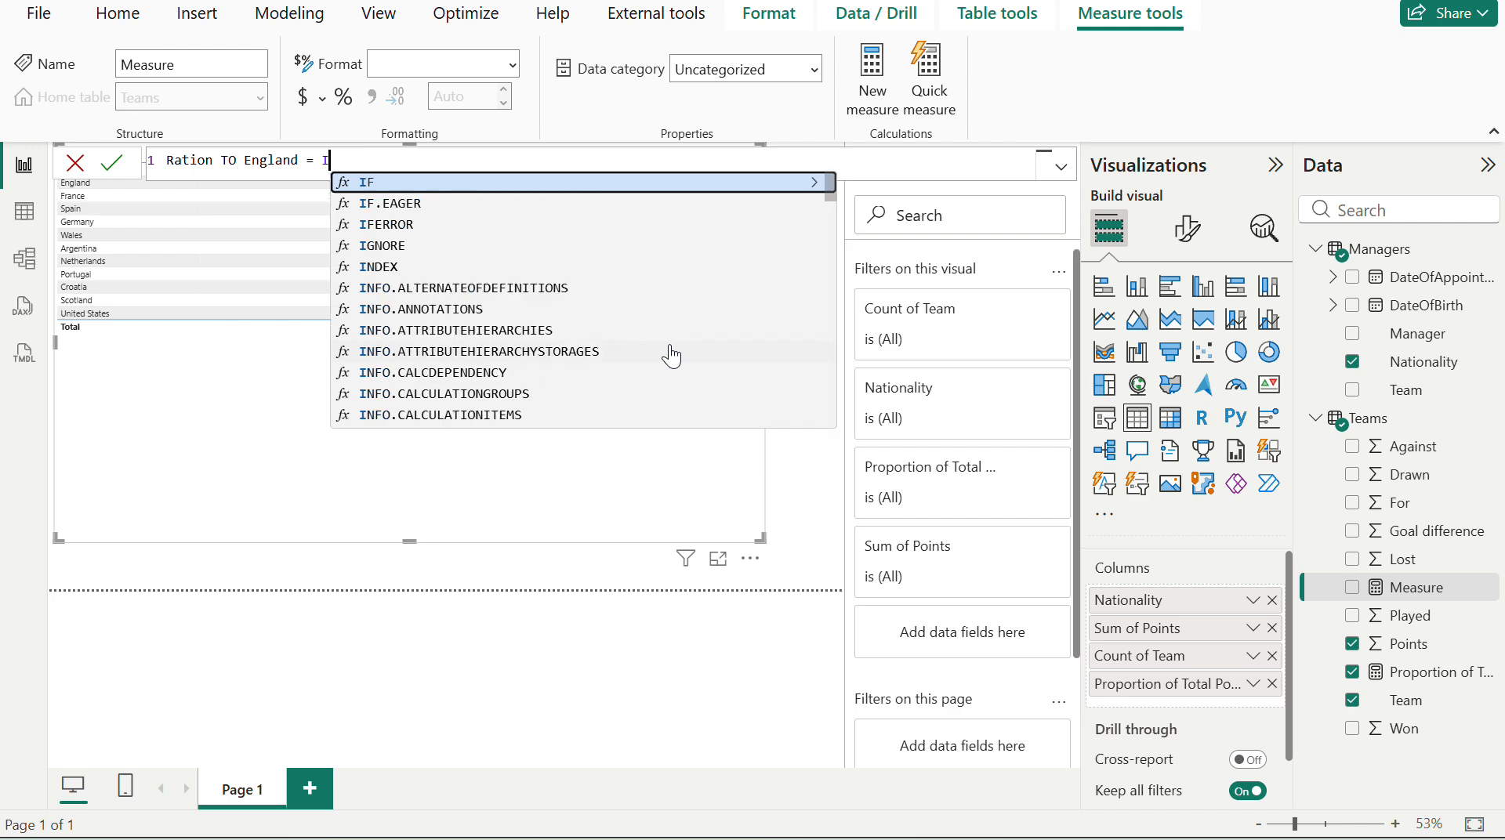
- Begin the Ration TO England formula with DIVIDE, using SUM(Teams[Points]) as its numerator
text(div)
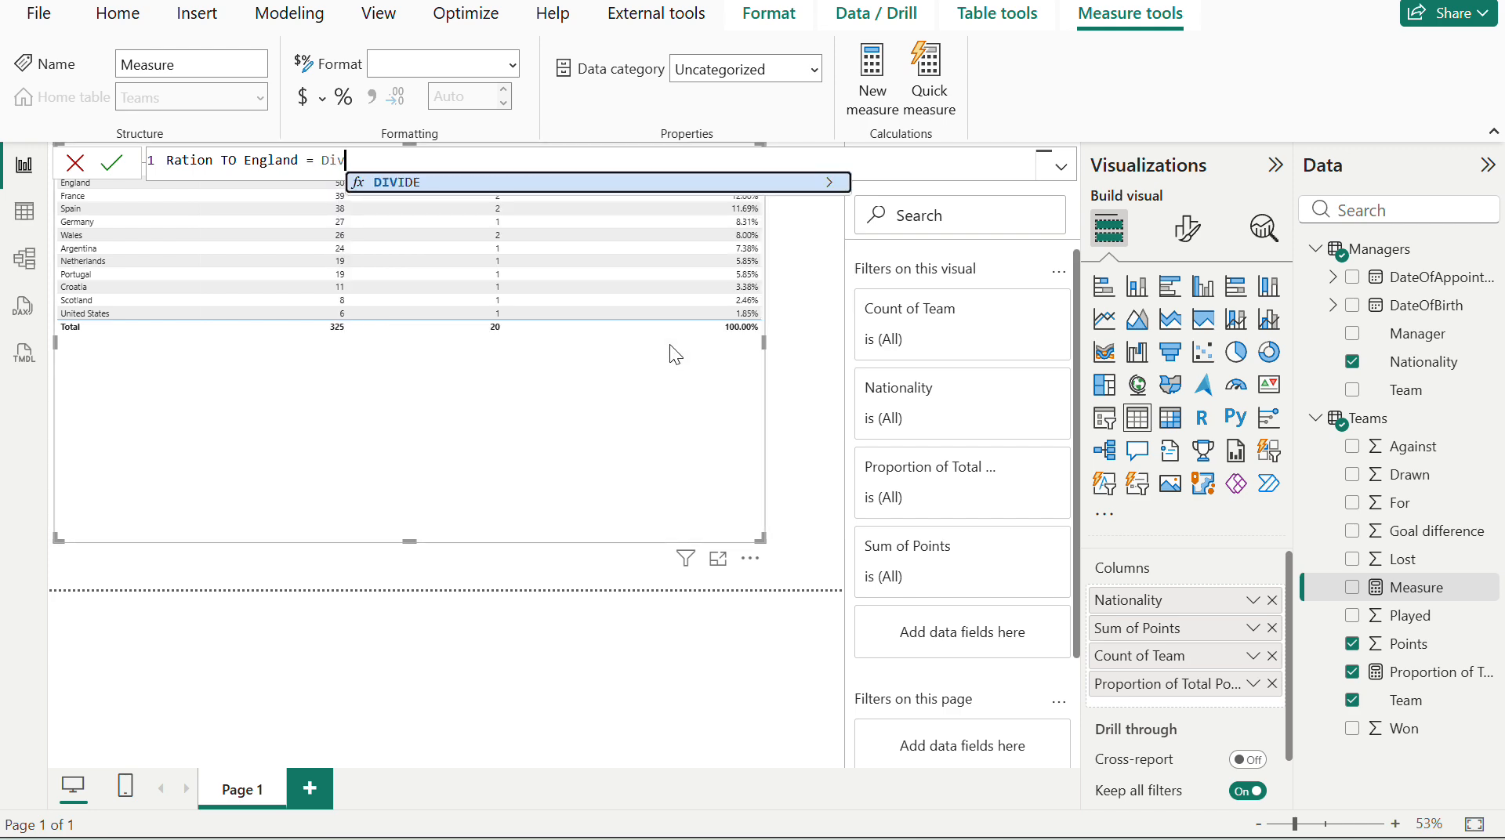
key(Tab)
text(sum)
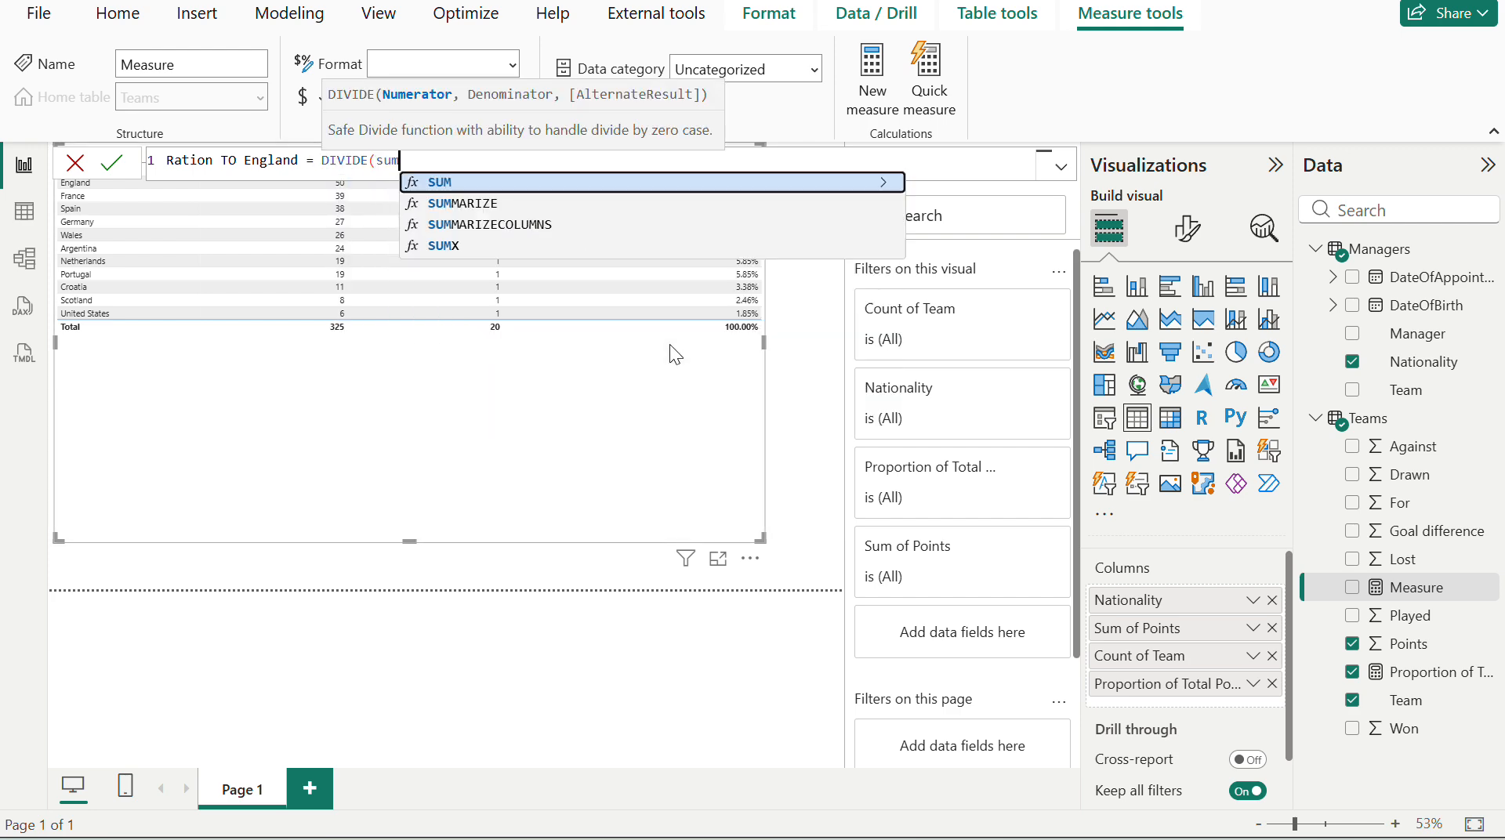
key(Tab)
text(po)
key(Tab)
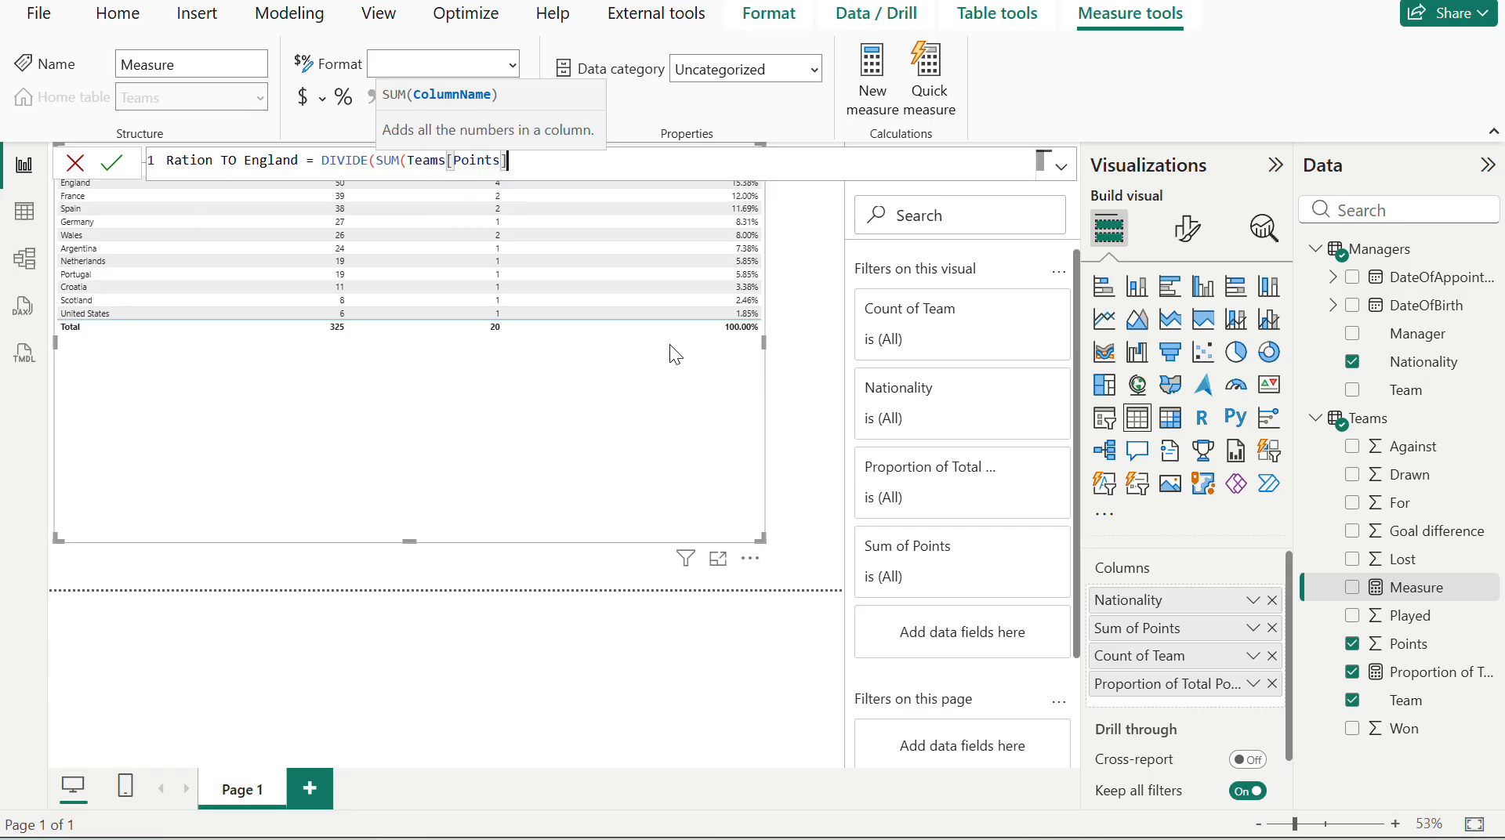
text(),)
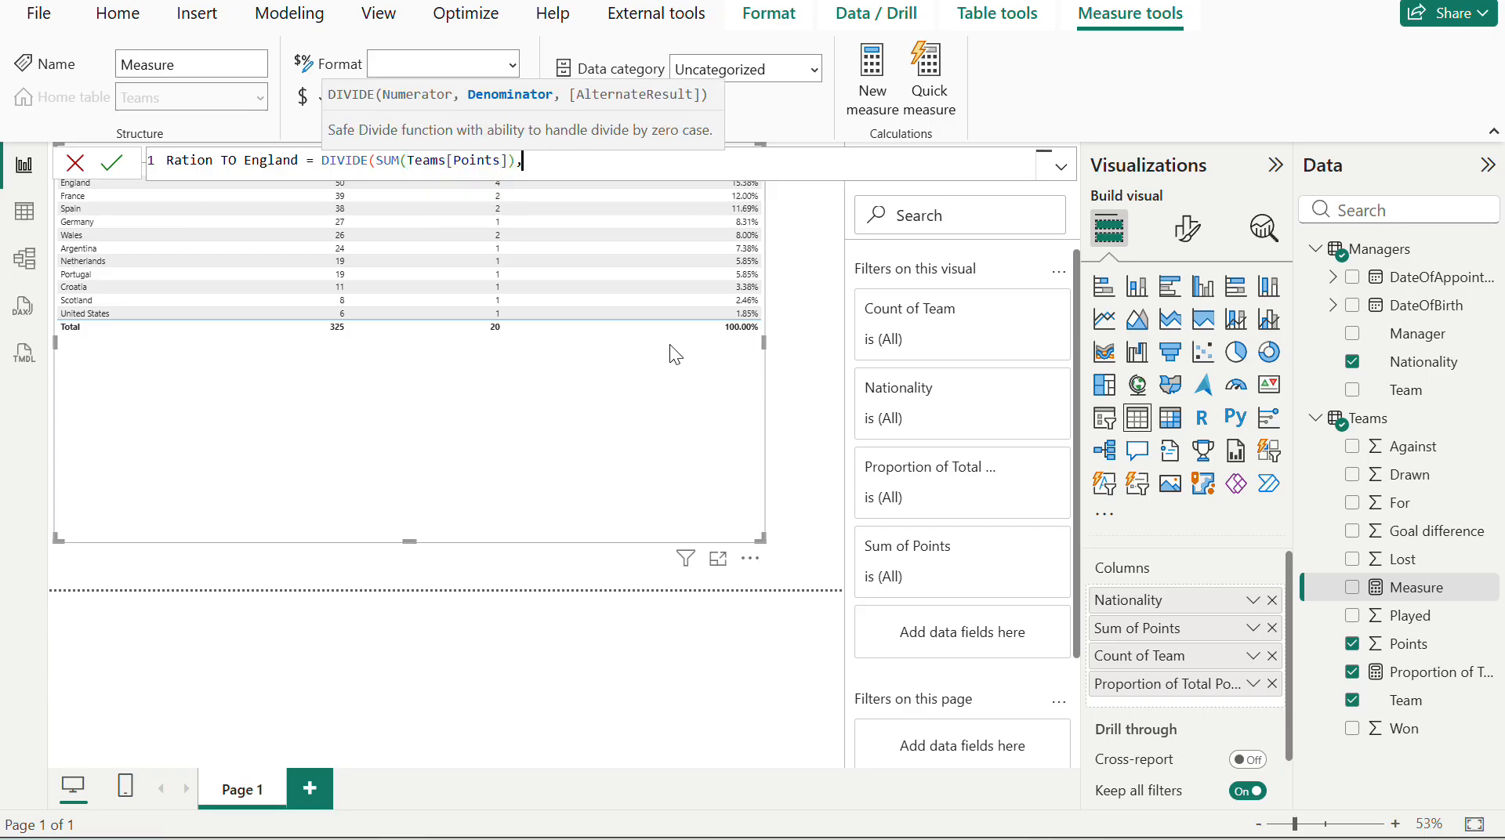
- Start the denominator on a second formula line as CALCULATE(SUM(Teams[Points]), ready for a filter argument
key(shift+Return)
text(cal)
key(Tab)
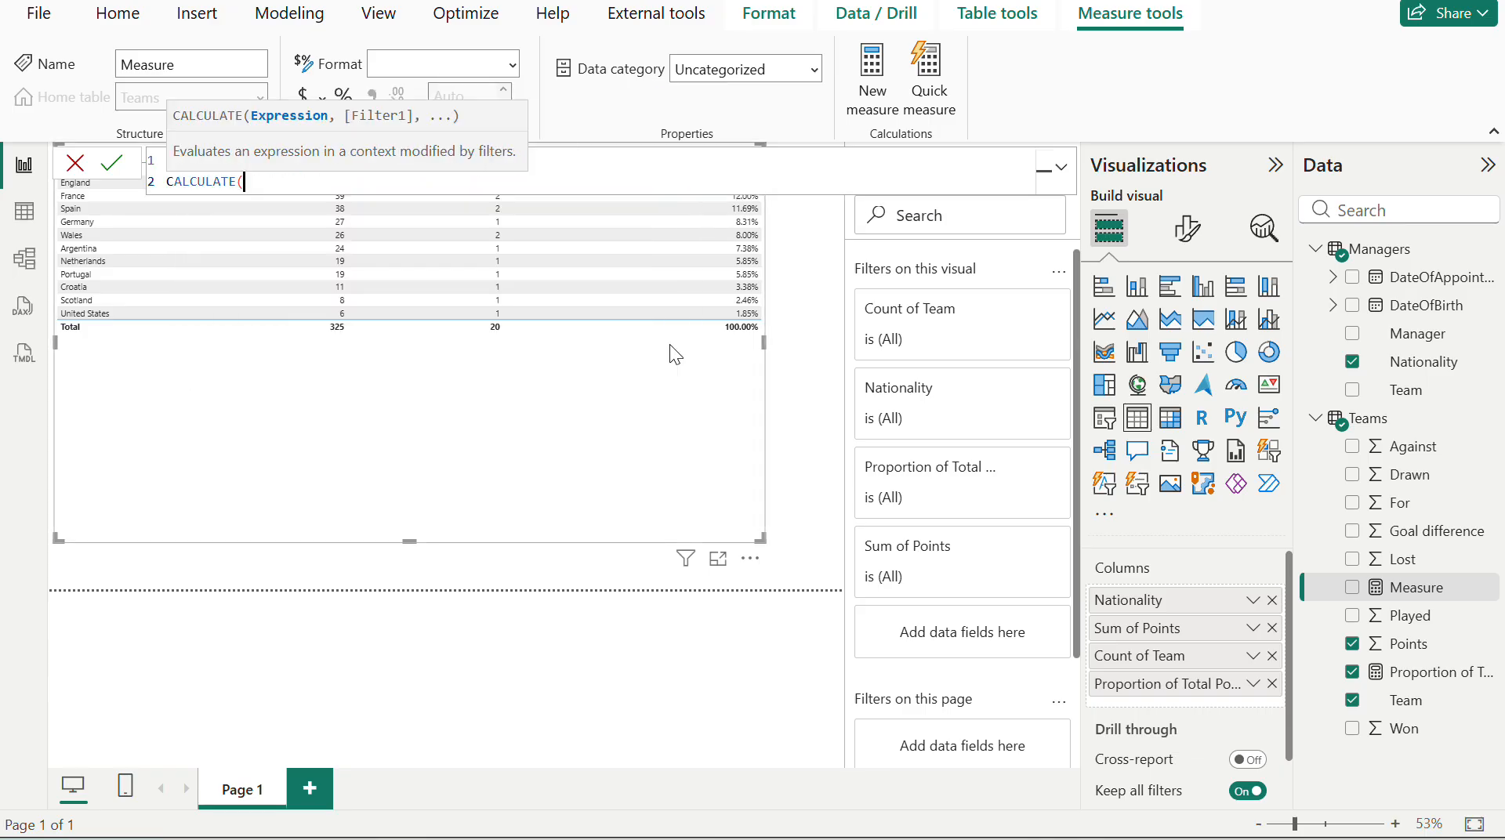
text(sum)
key(Tab)
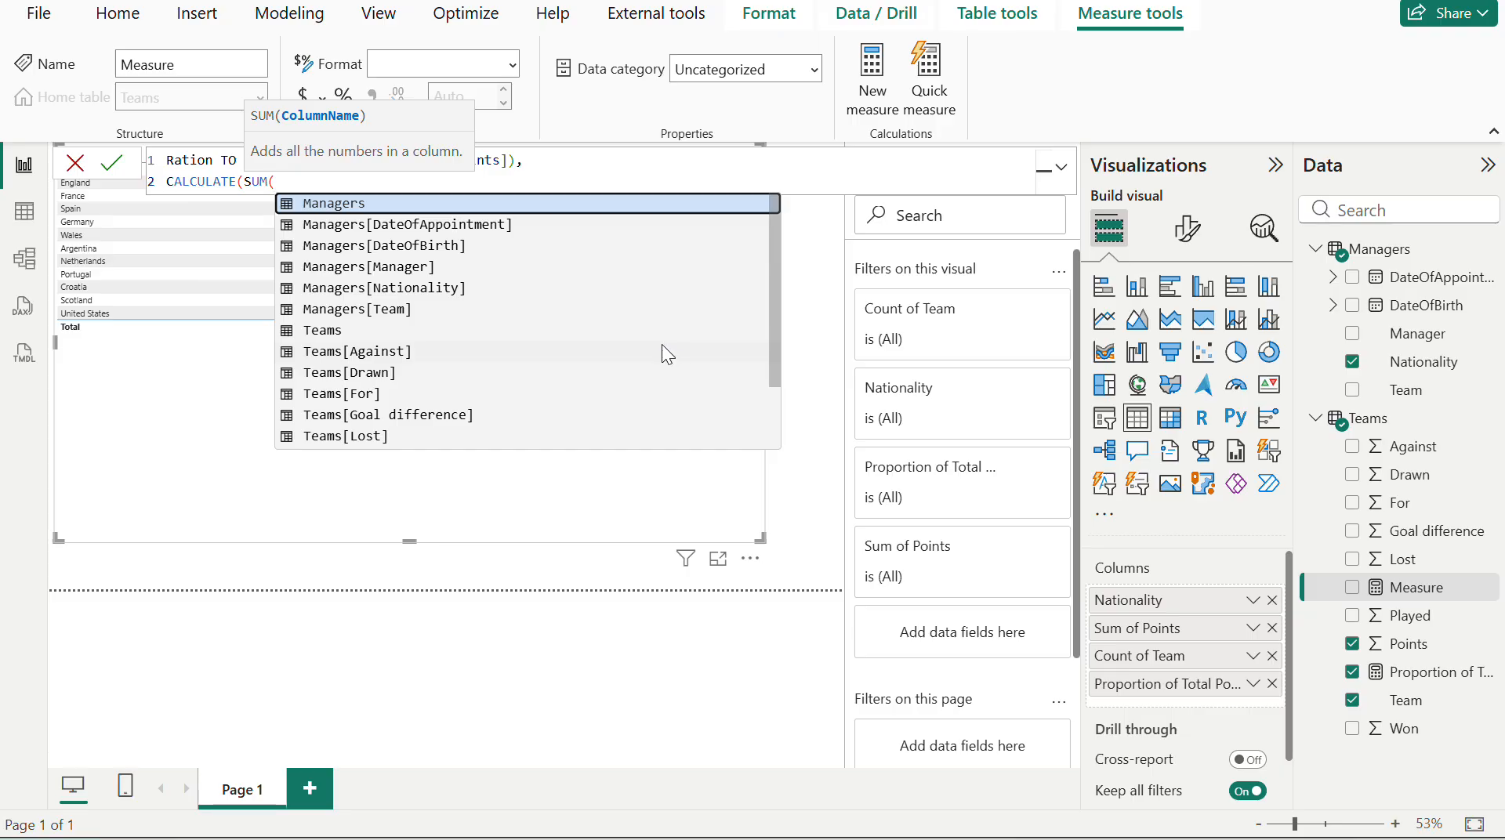
text(poi)
key(Tab)
text())
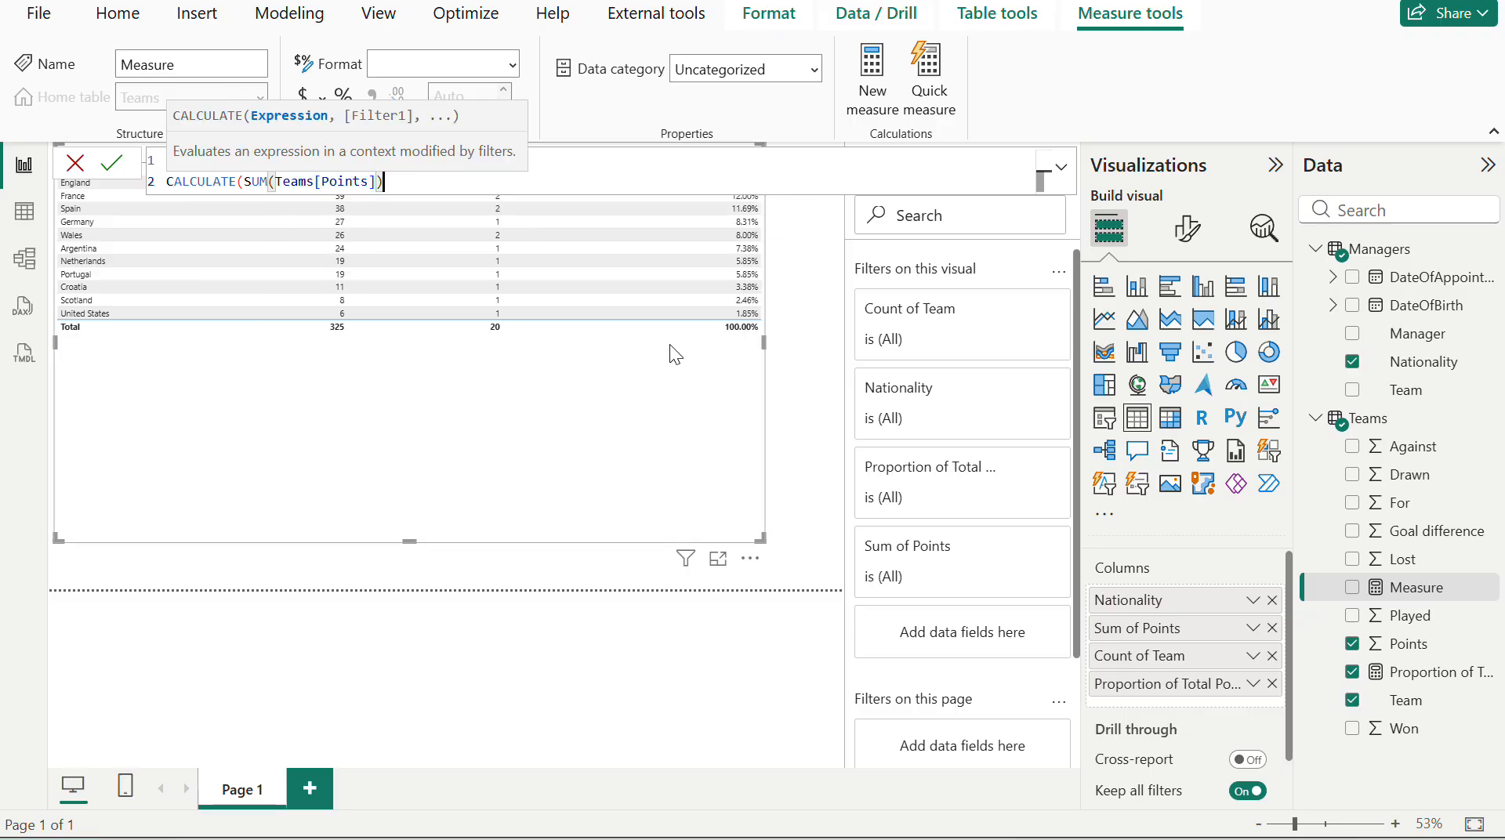
text(,)
- Study the exercise's wording on replacing the nationality constraint in the ratio's denominator, and return to the Power BI formula
key(alt+Tab)
scroll(907, 685, down, 1)
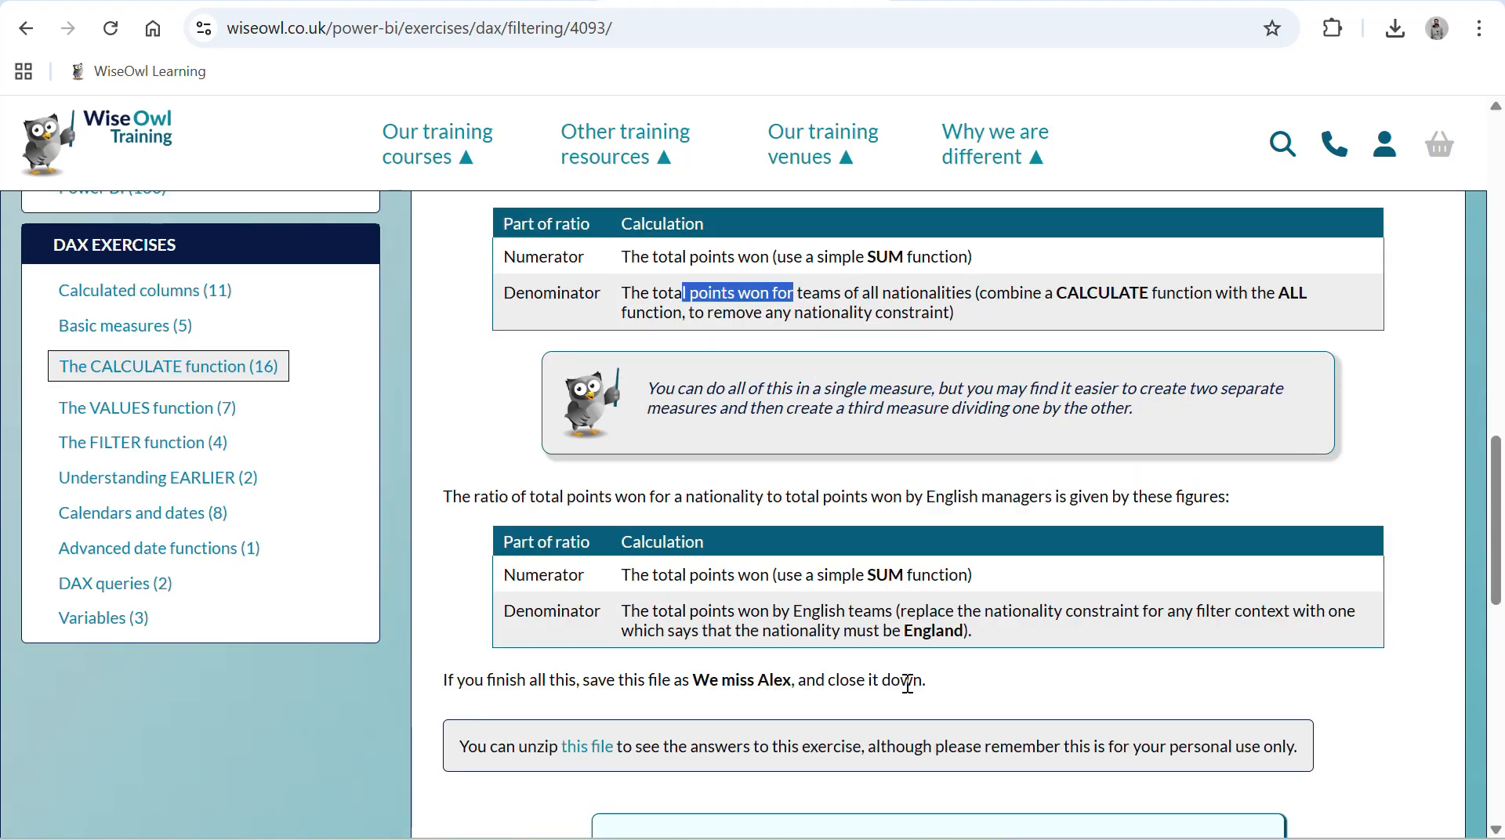
drag(682, 612, 848, 605)
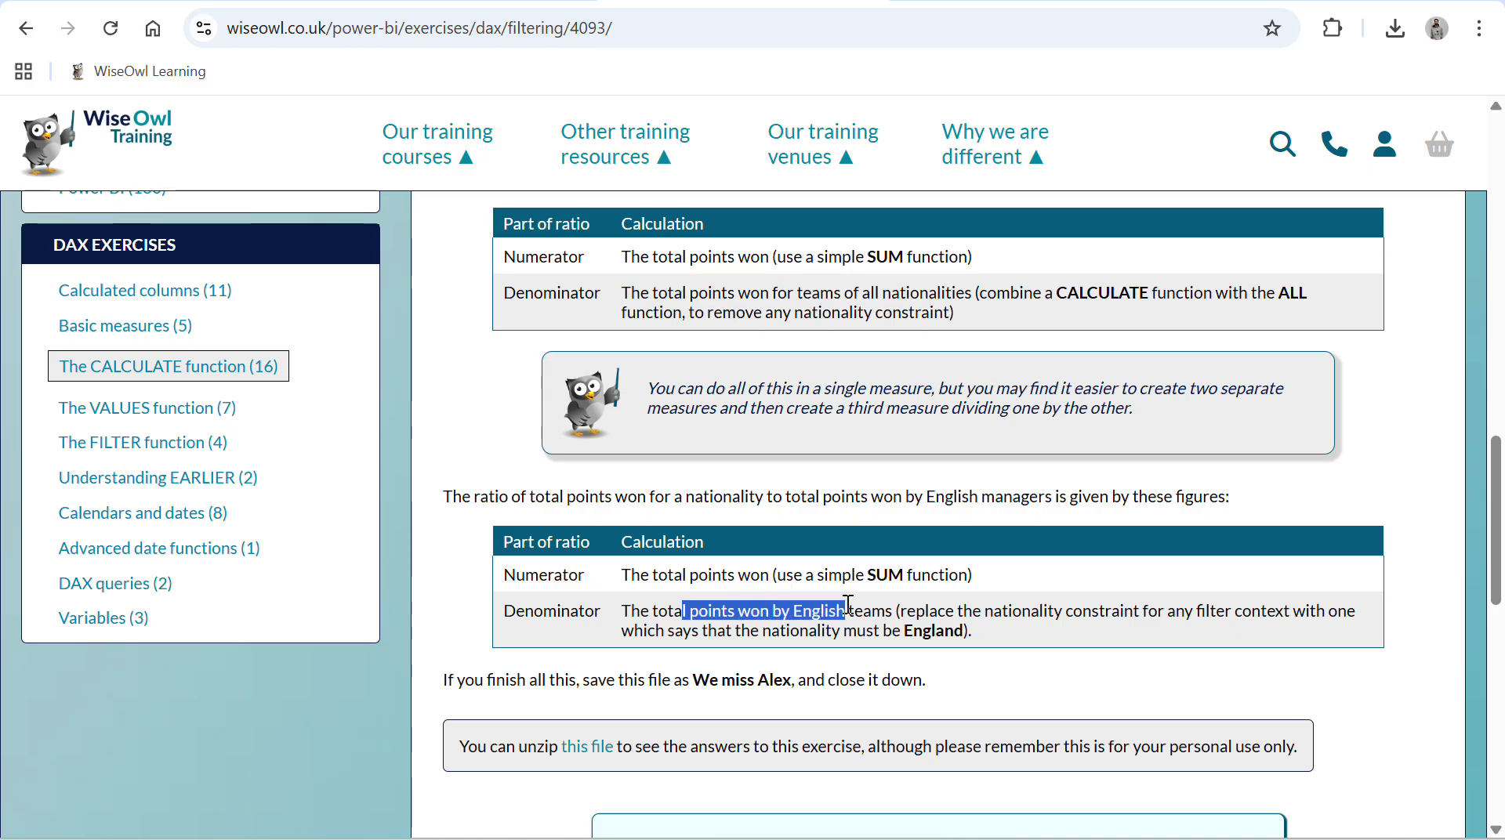
click(638, 618)
drag(637, 618, 1164, 617)
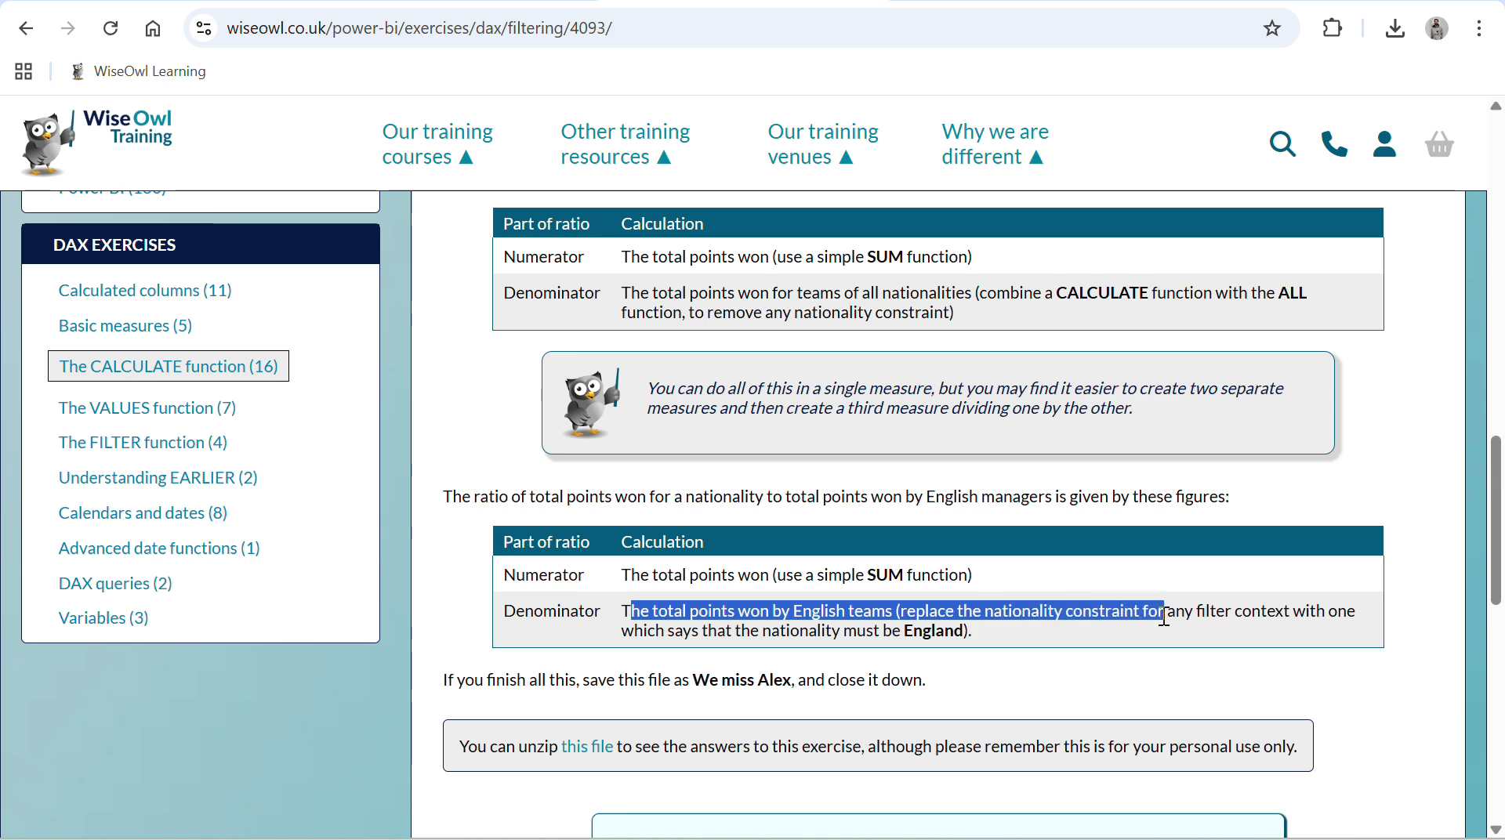
scroll(1163, 617, up, 1)
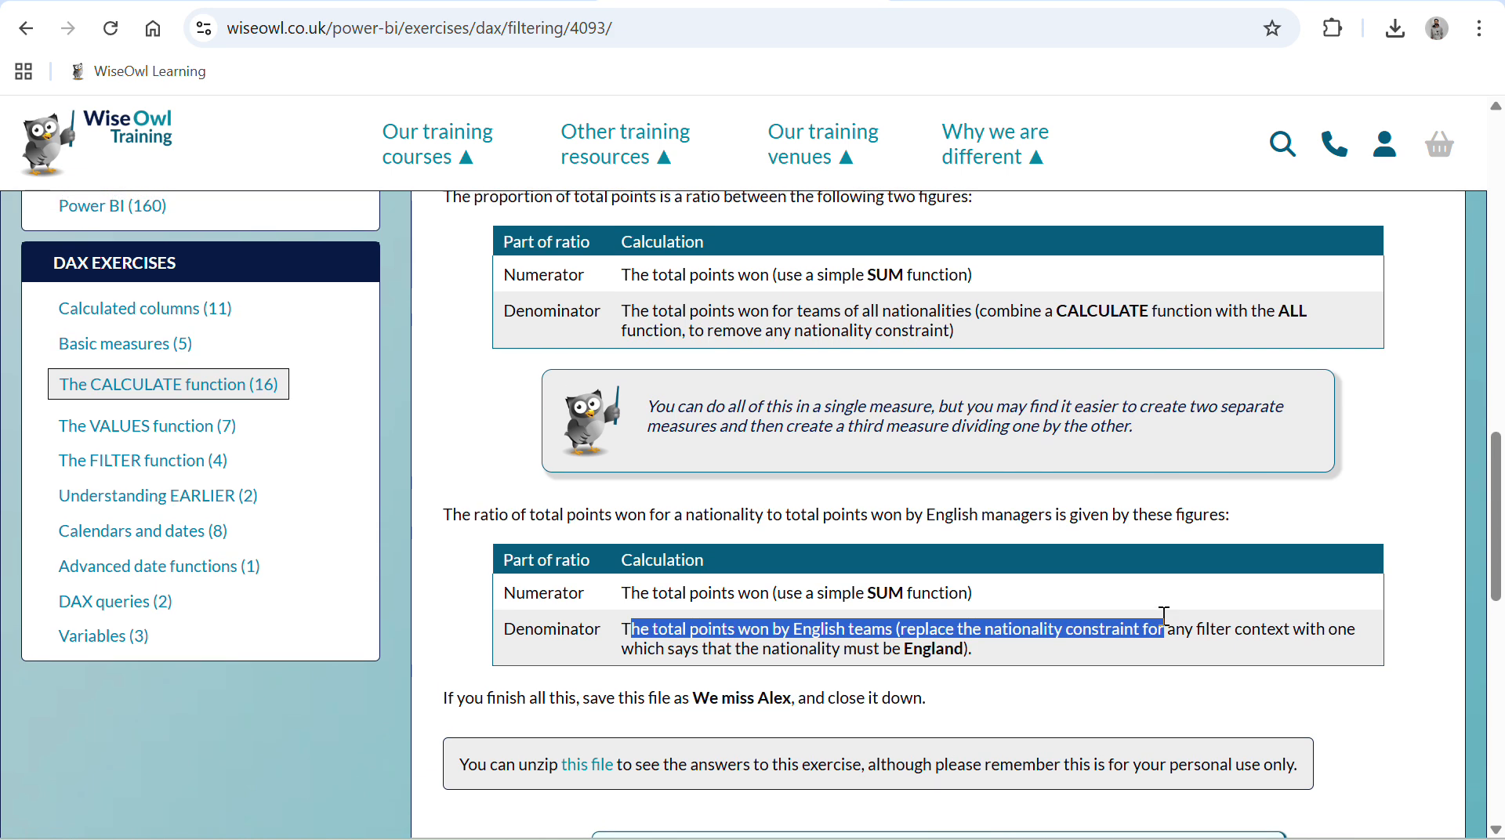
scroll(1164, 617, up, 2)
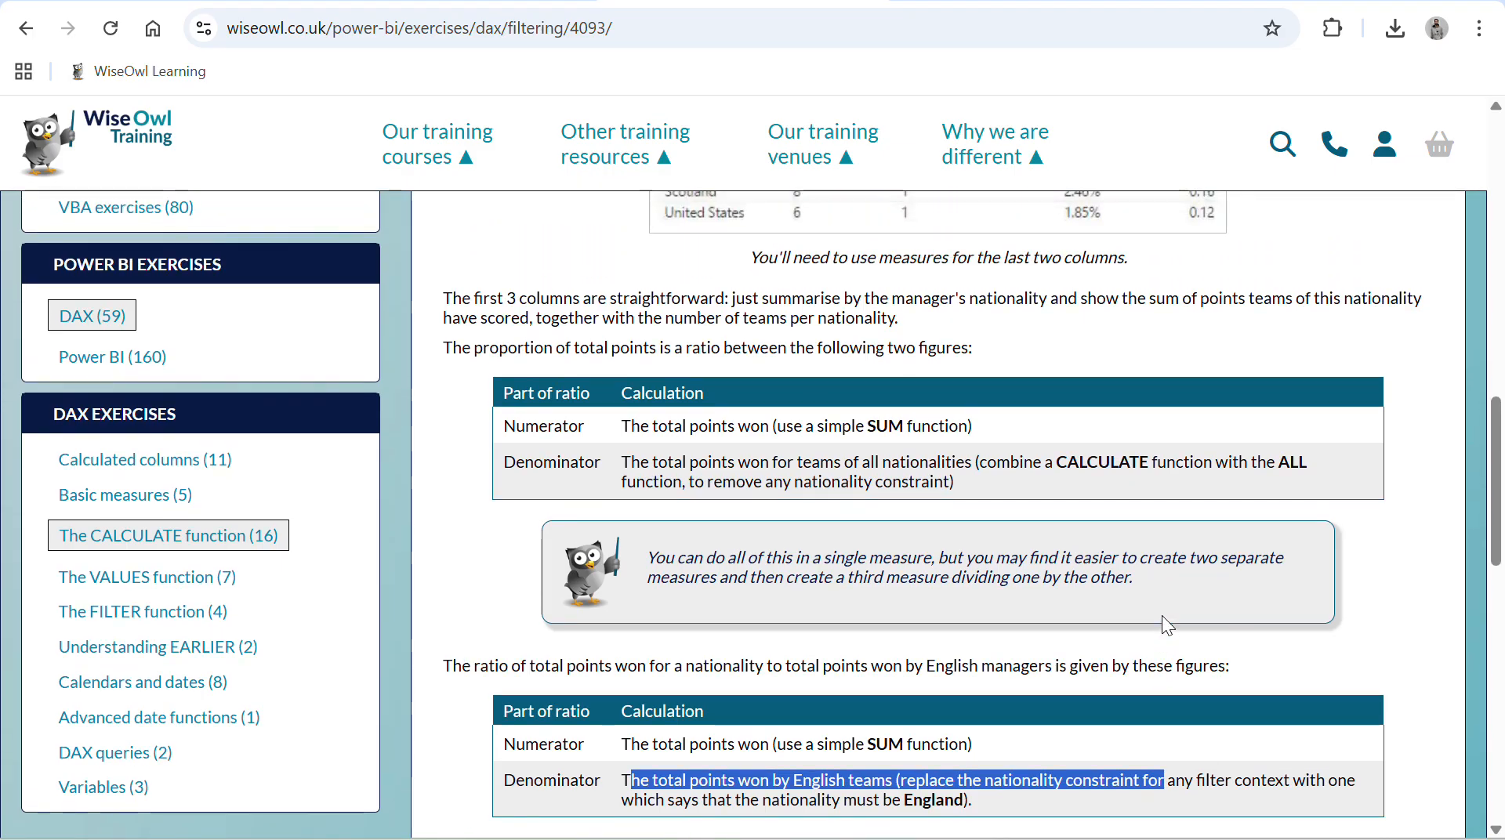
scroll(1161, 615, down, 1)
key(alt+Tab)
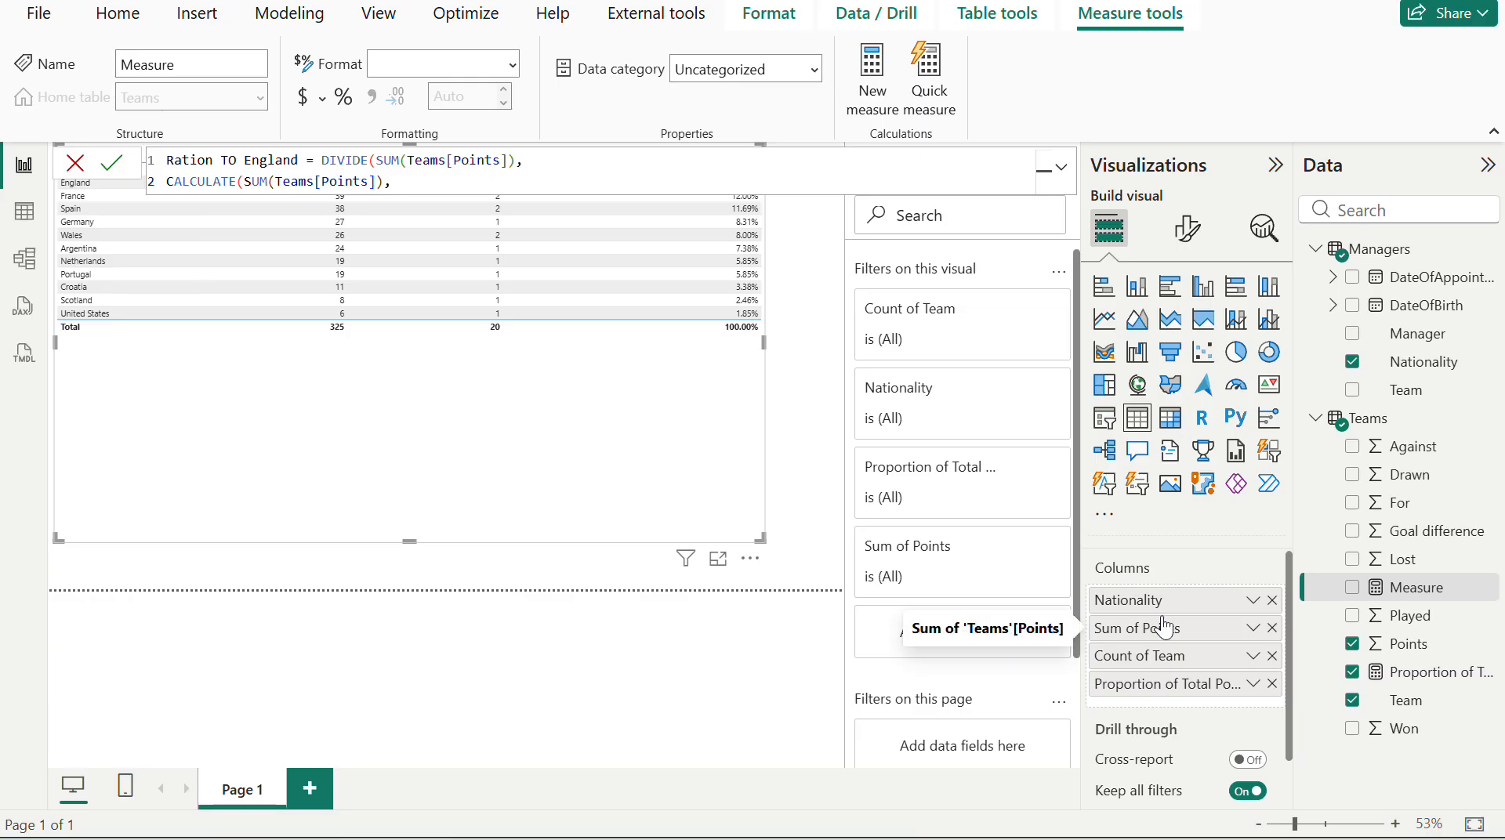
text(na)
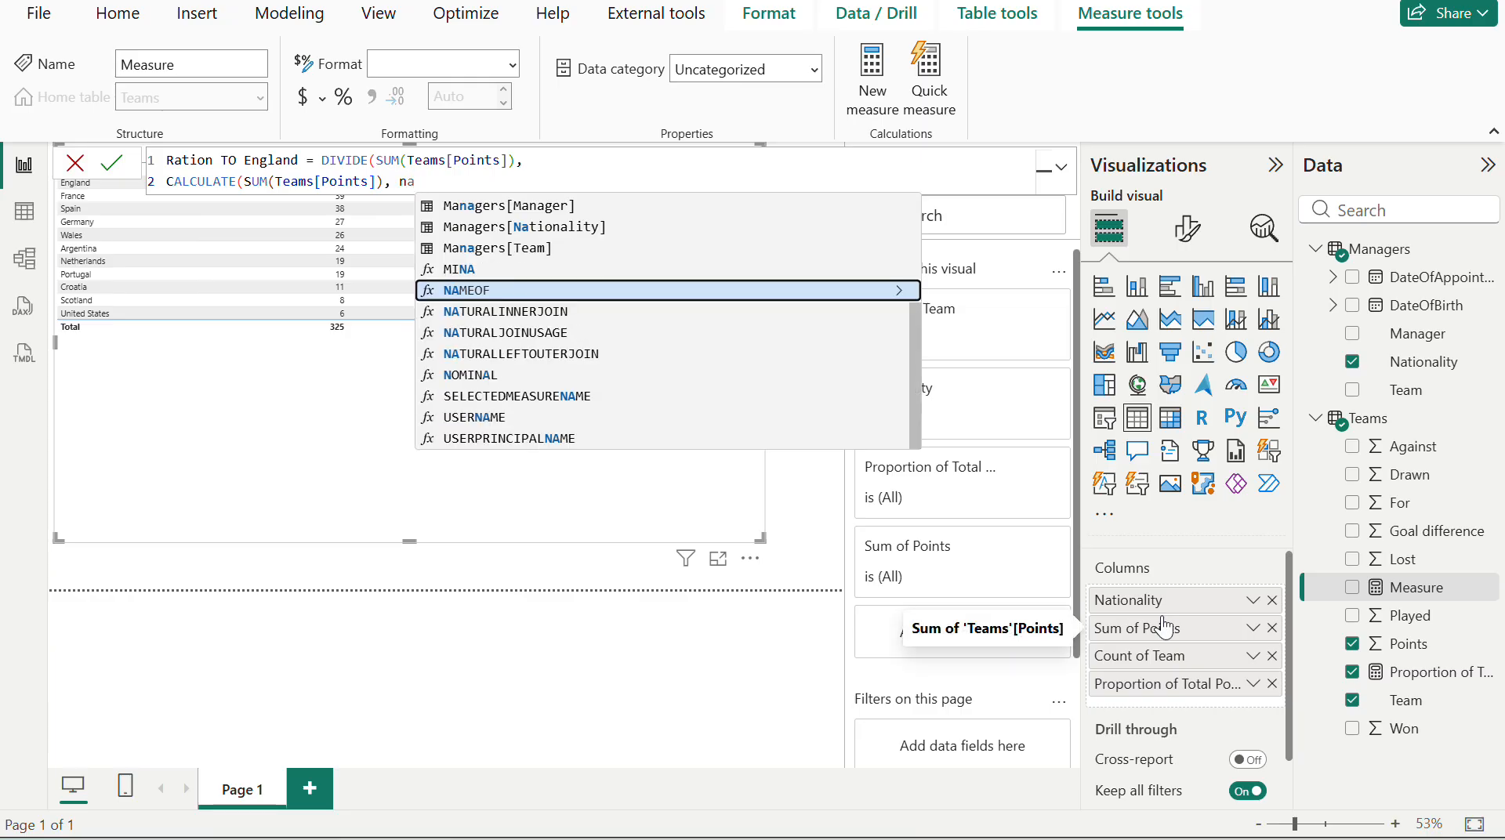
key(BackSpace)
key(BackSpace)
- Switch back to the exercise page and compare the target table with the denominator notes for both ratios
key(alt+Tab)
scroll(1164, 617, up, 1)
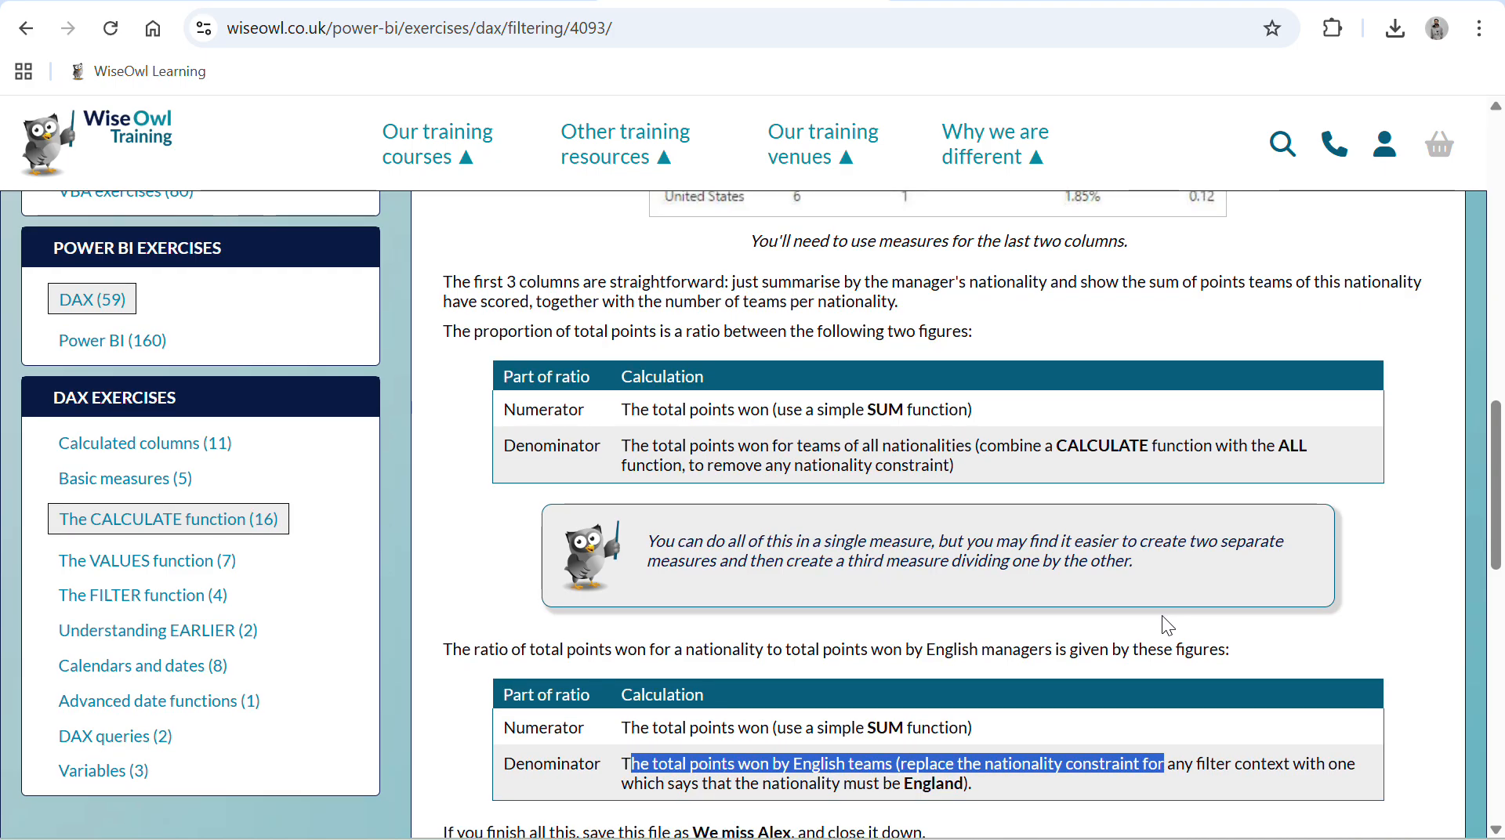
scroll(1161, 615, down, 3)
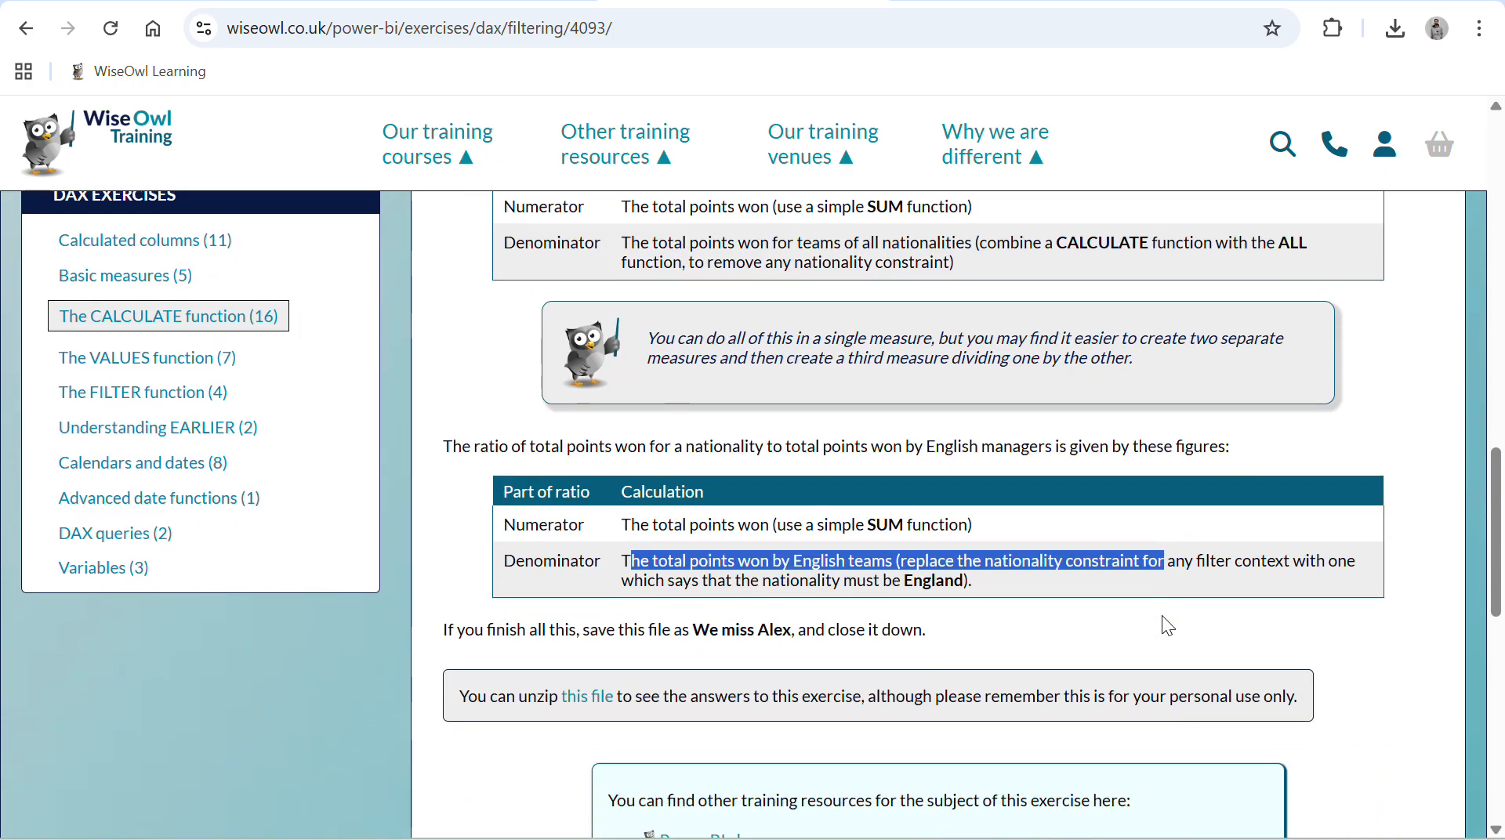
scroll(1161, 615, up, 7)
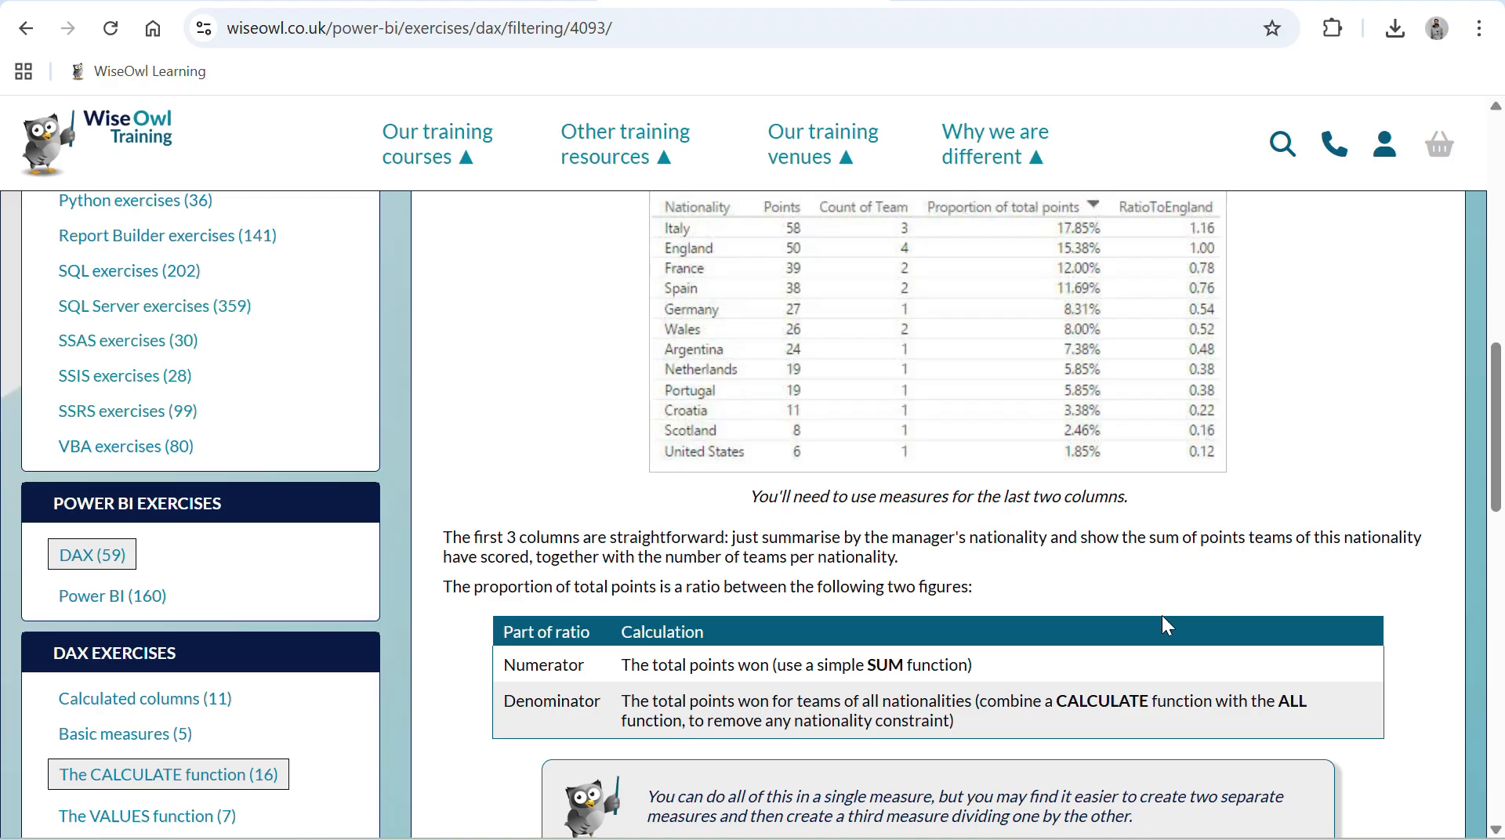
scroll(1163, 616, down, 1)
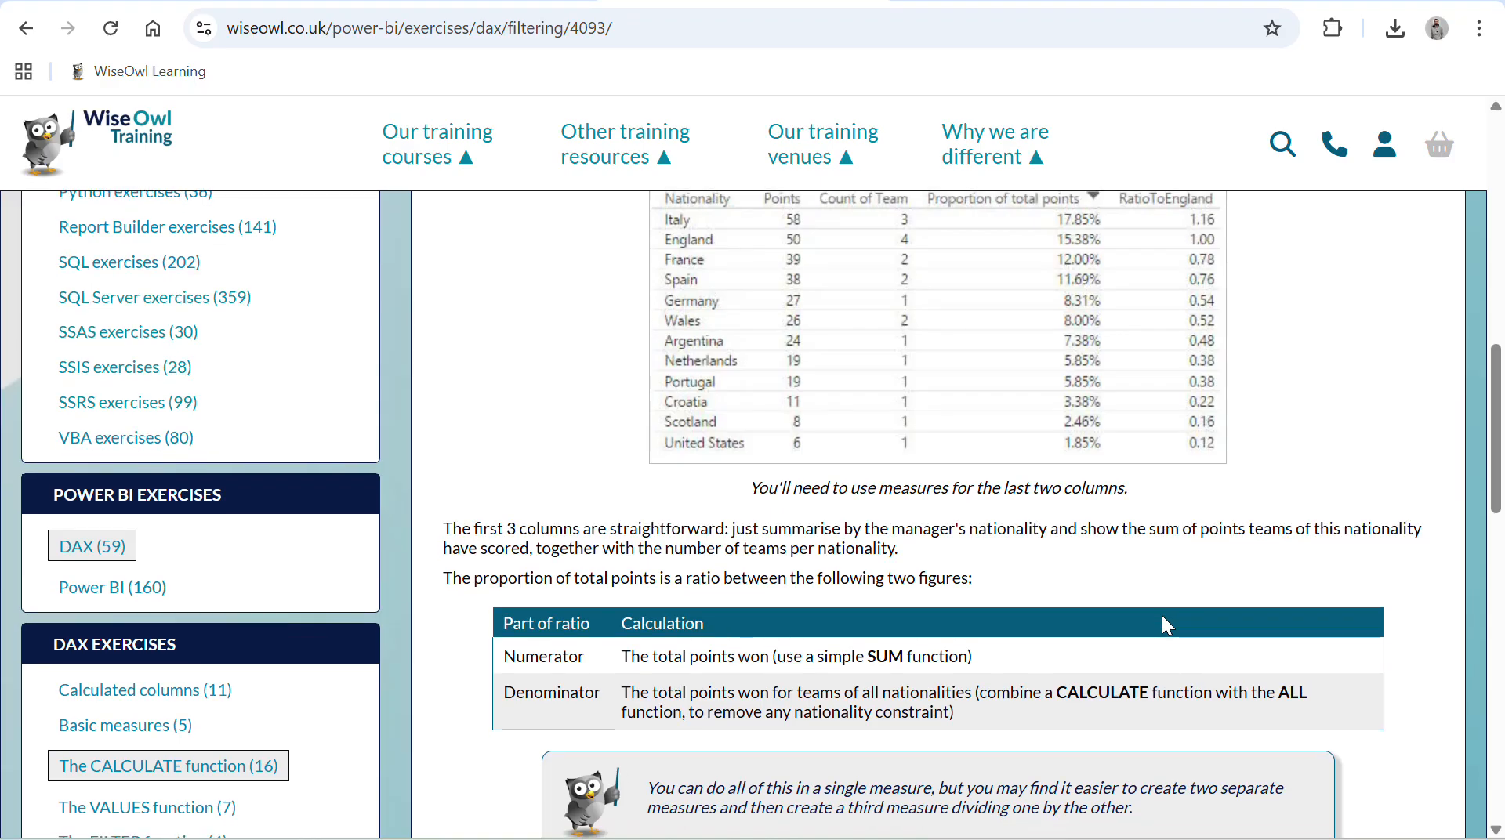
scroll(1161, 616, down, 1)
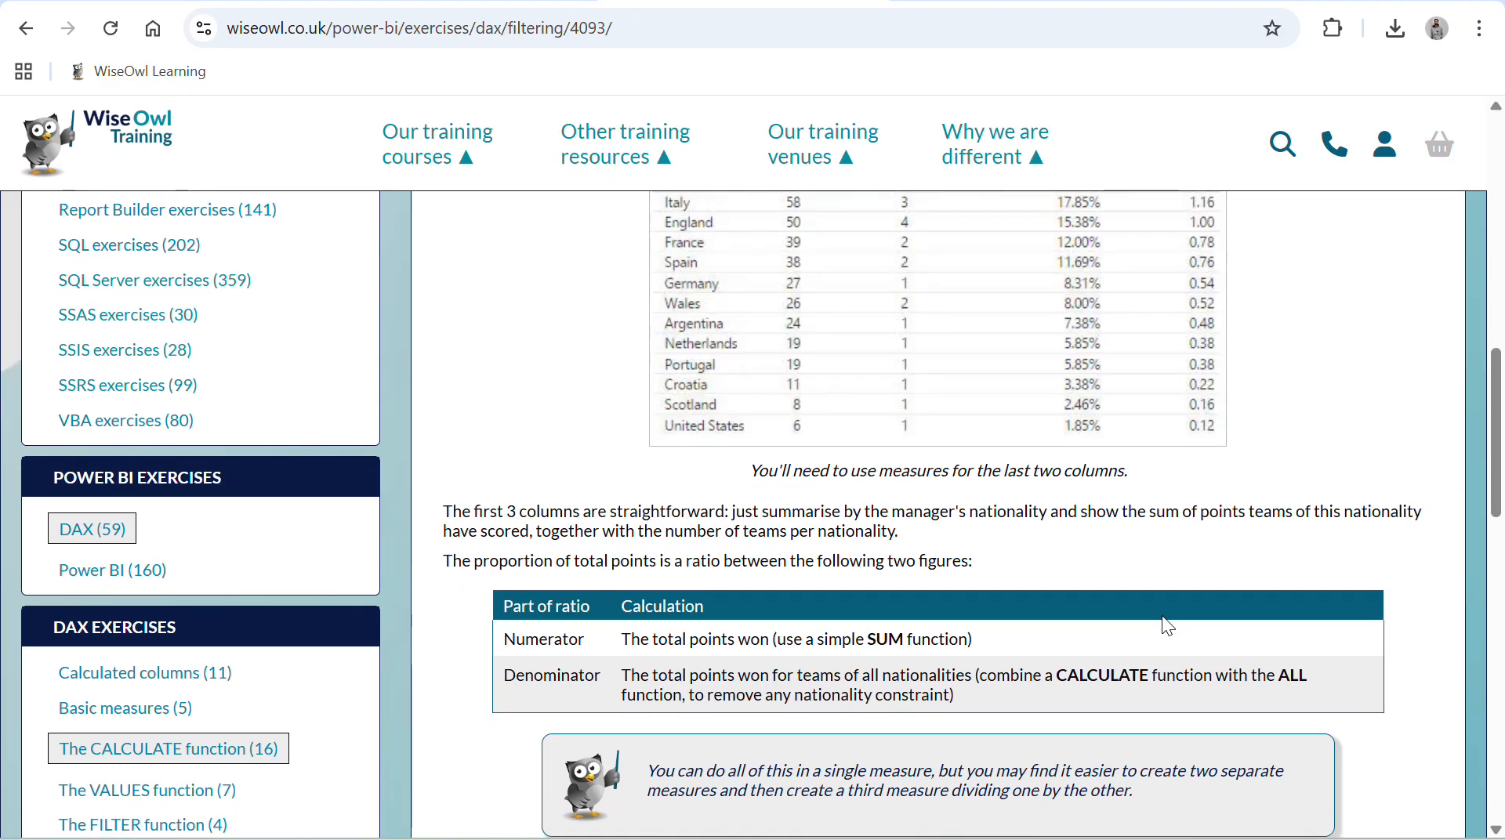
scroll(1162, 616, down, 3)
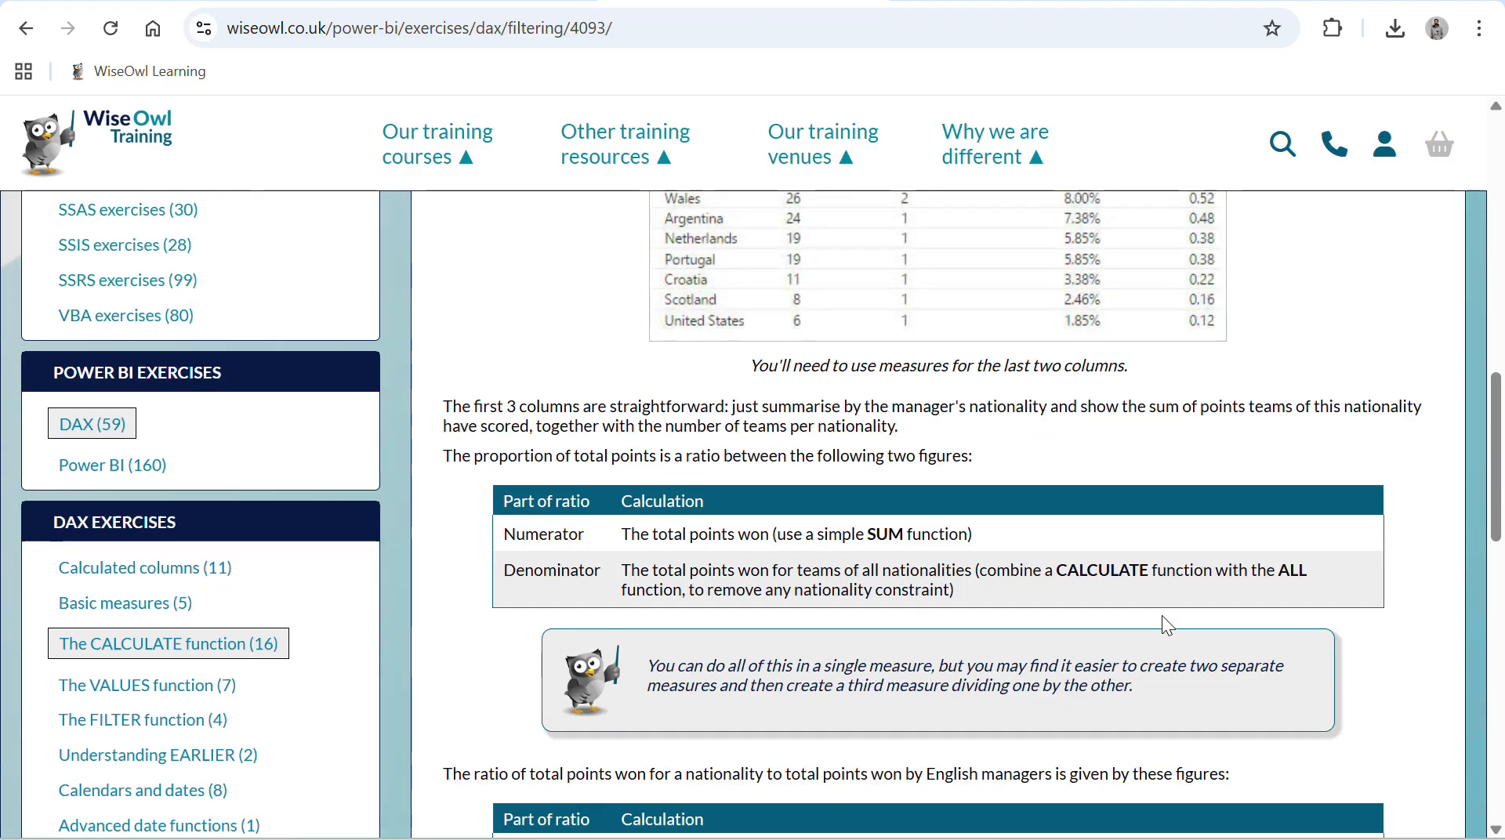
scroll(1161, 624, down, 1)
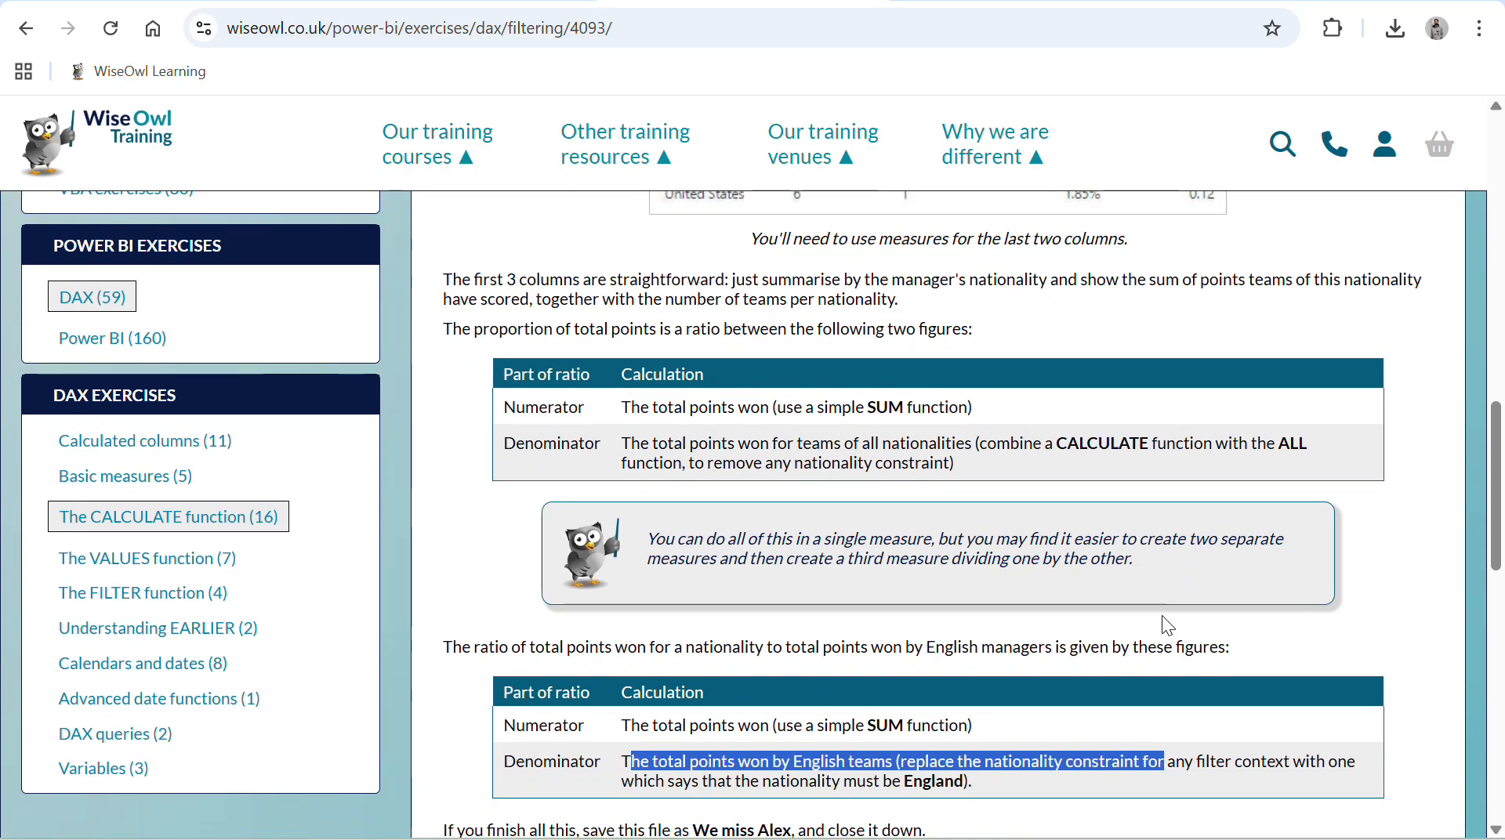
- Reread the exercise's denominator note for the ratio to English managers' points, and return to the Power BI formula
scroll(1162, 616, down, 1)
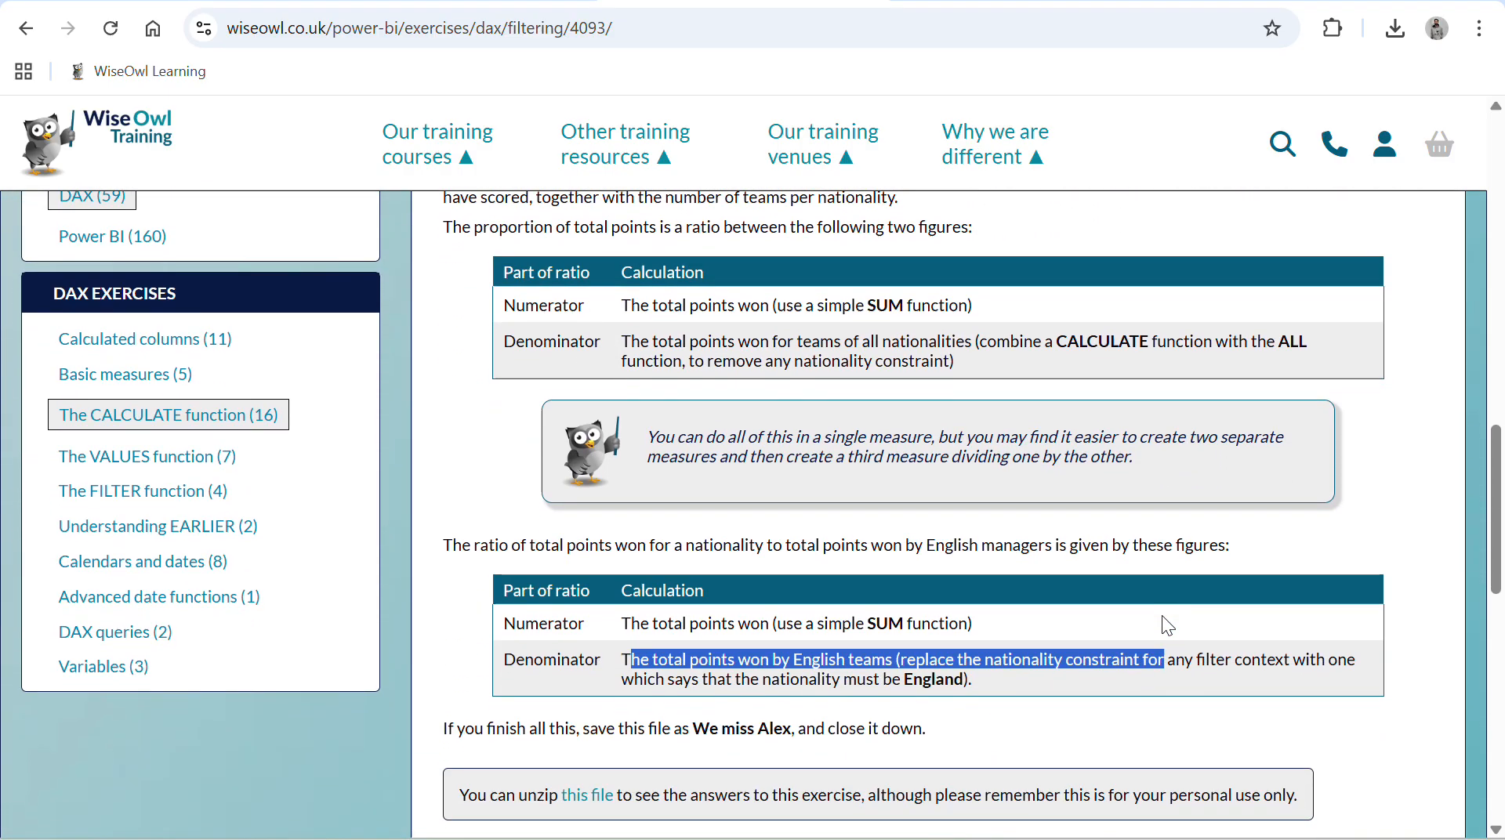
click(1076, 656)
triple_click(1076, 657)
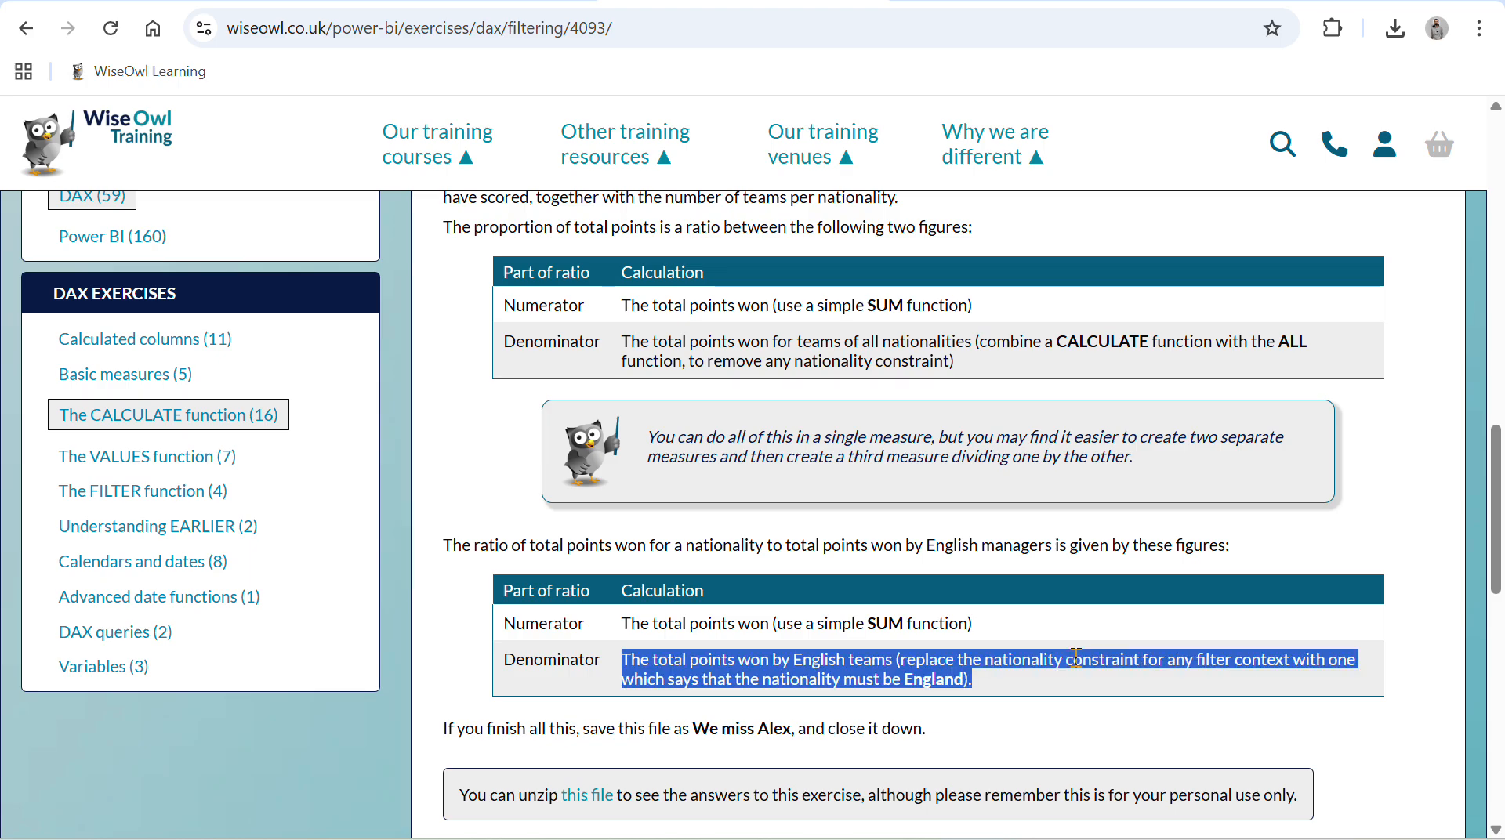
key(alt+Tab)
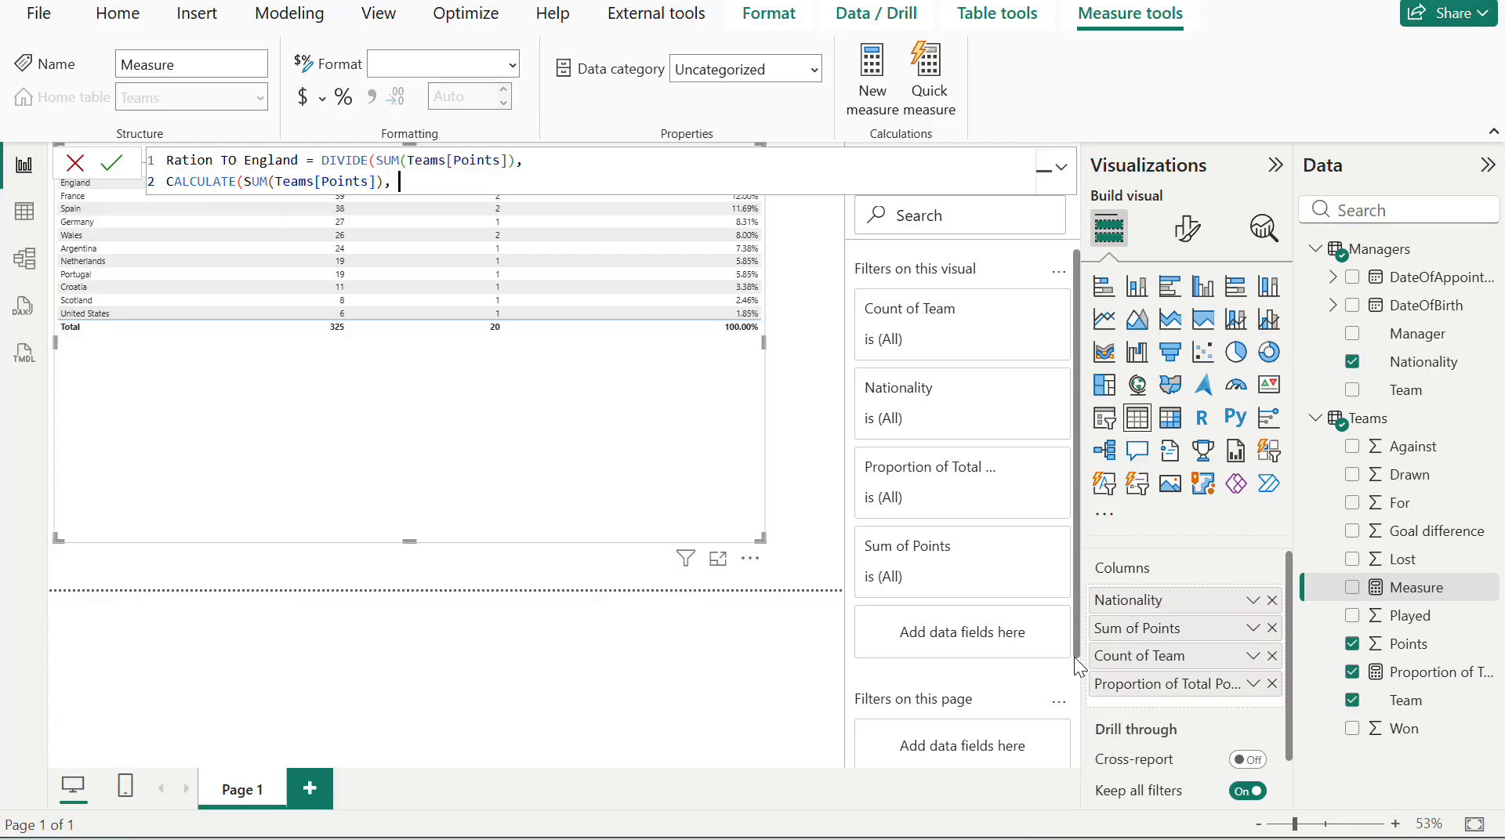
- Begin the CALCULATE filter argument with ALL(Managers[Nationality] in the ratio's denominator
text(ALL()
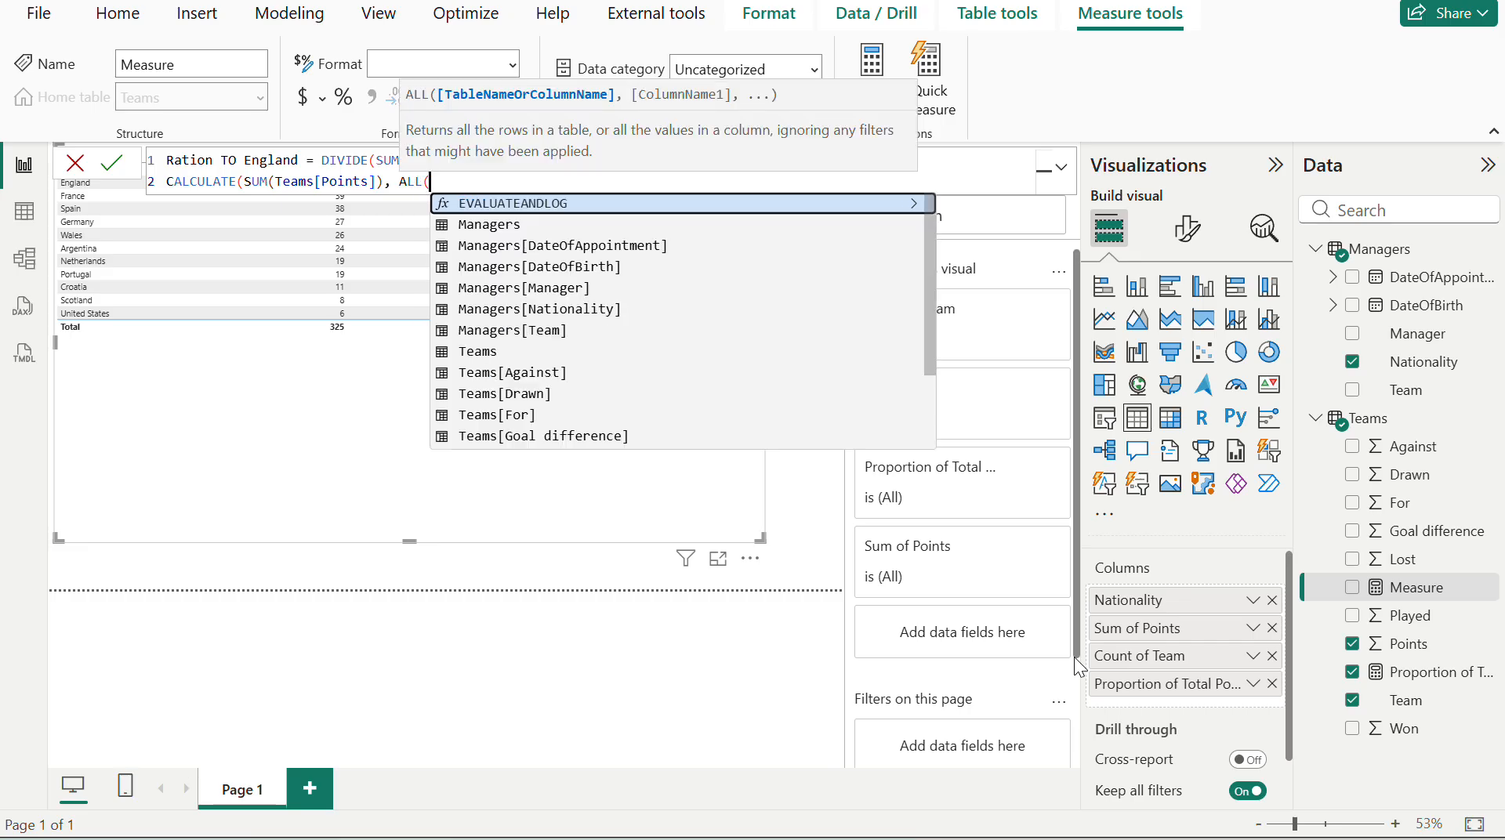
key(Down)
key(Down)
key(Down)
key(Down)
key(Down)
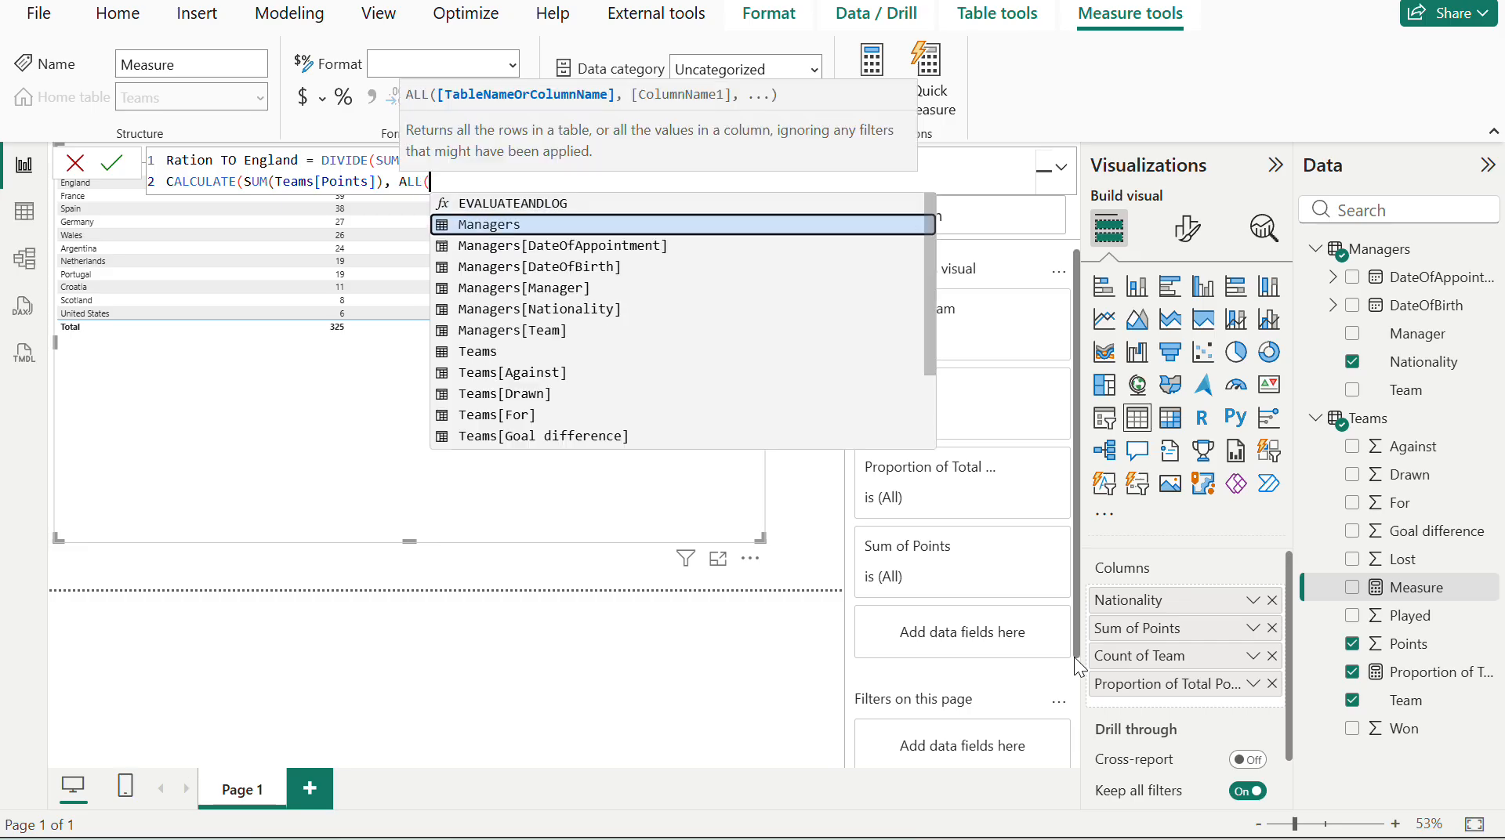
key(Tab)
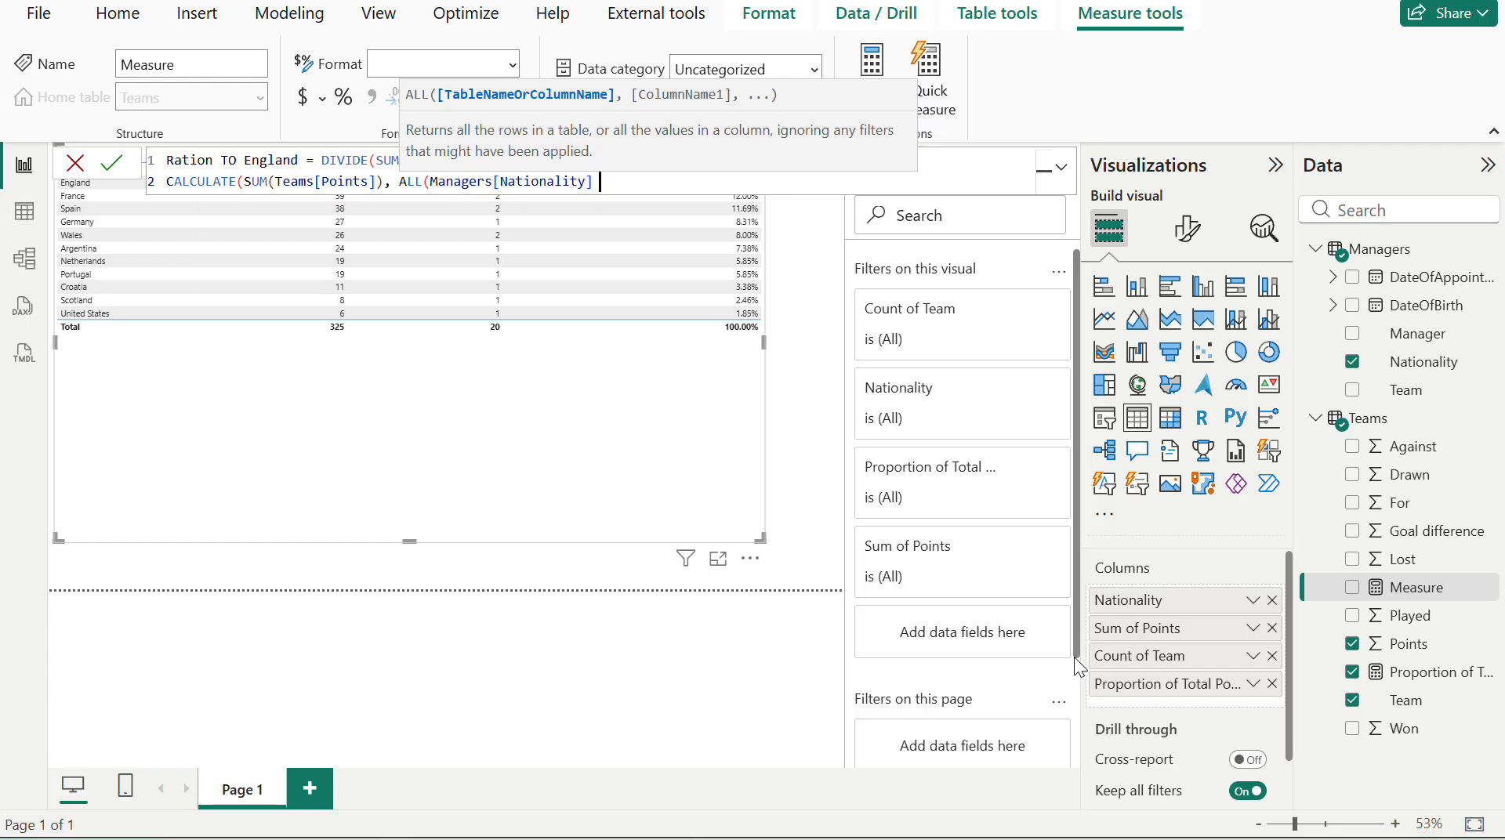
- Complete the nationality condition as = "England", checking the exercise's wording, and close the ALL and CALCULATE parentheses
text(= "Eng)
key(alt+Tab)
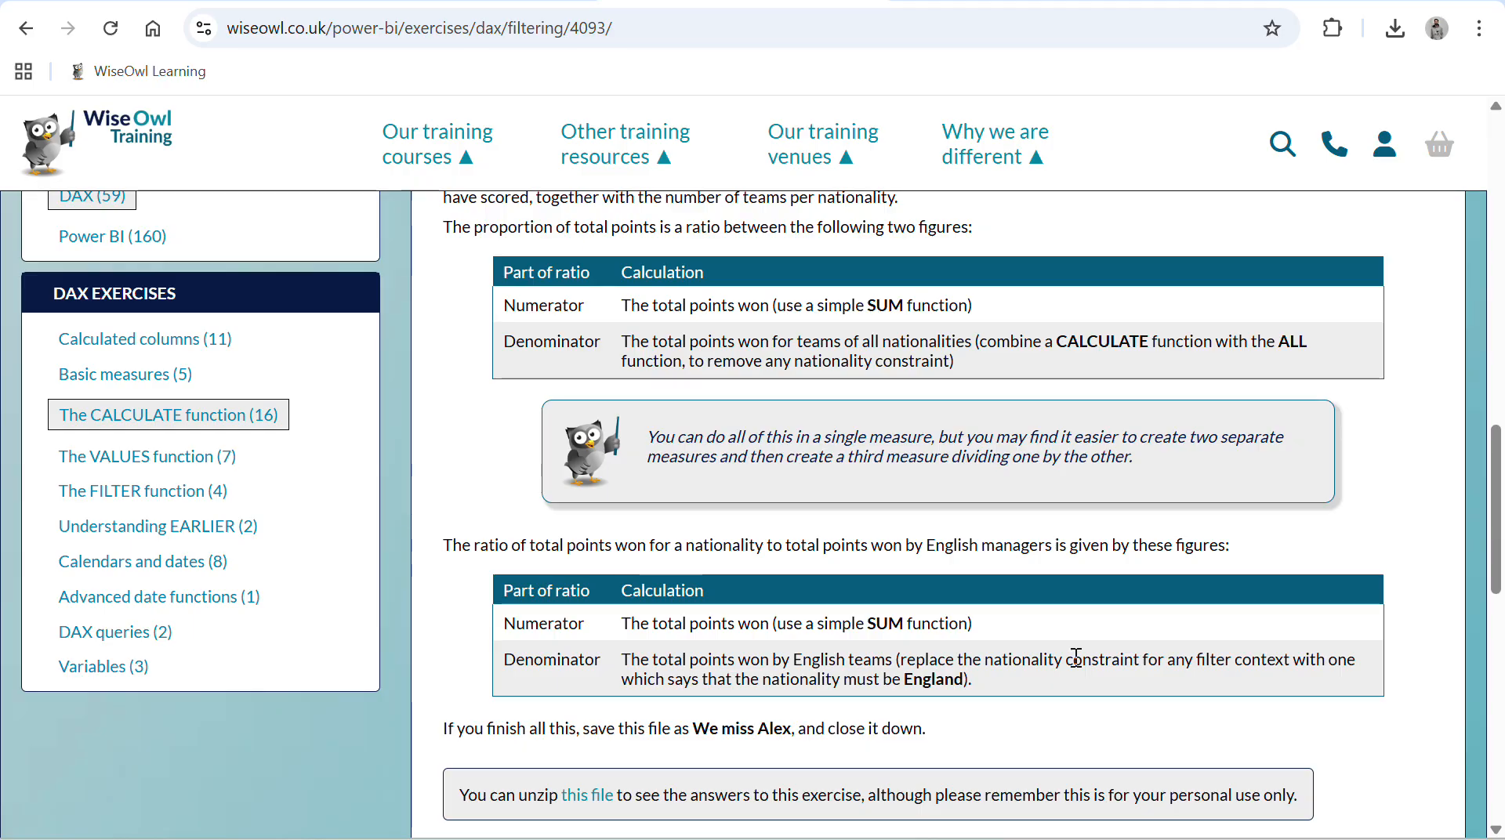
scroll(1076, 658, down, 1)
key(alt+Tab)
text(la)
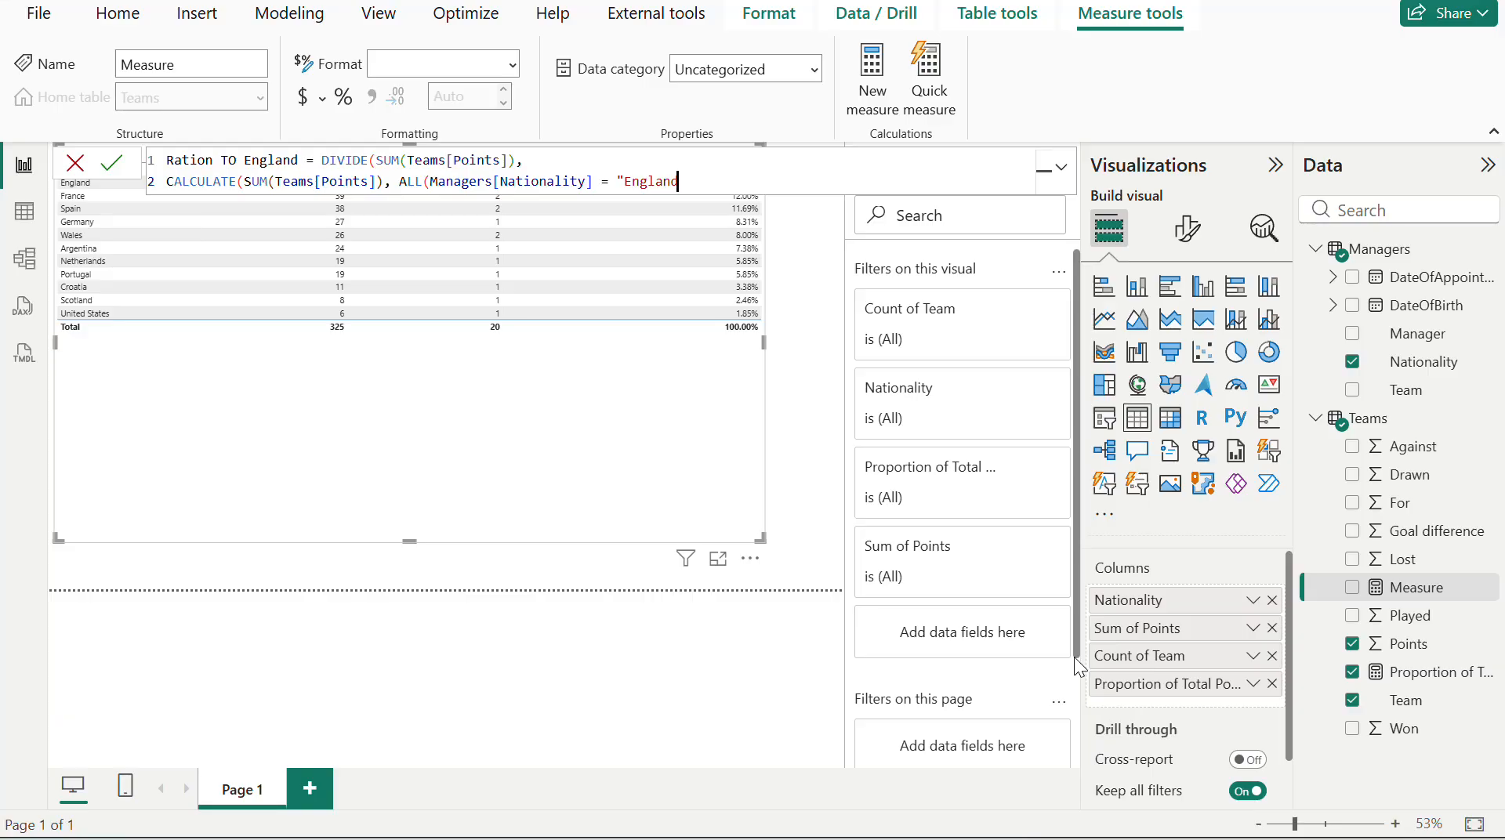
text(nd"))
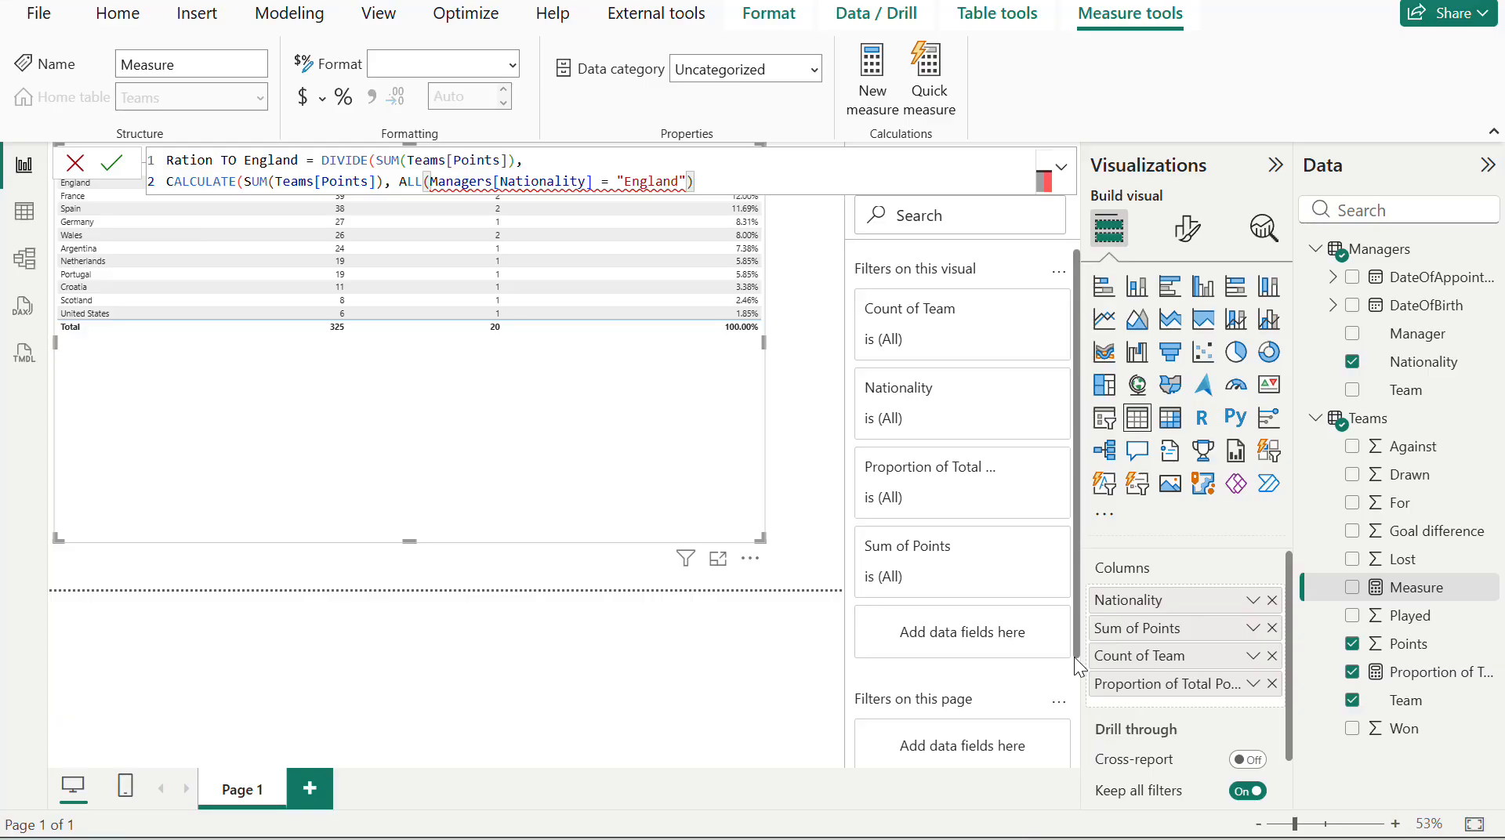
text())
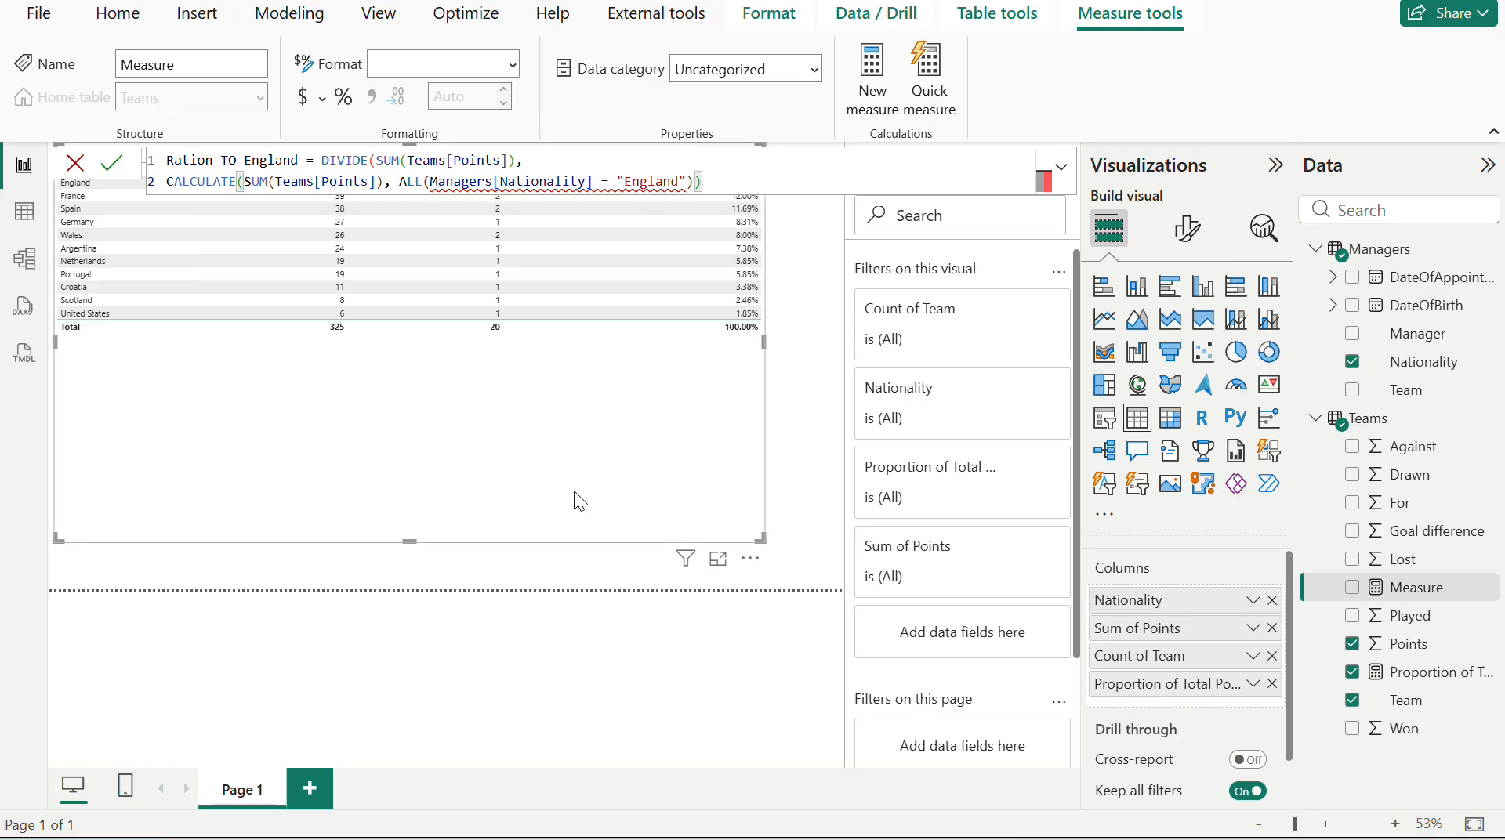
- Remove ALL from the filter so it reads (Managers[Nationality] = "England"), and close the DIVIDE function
click(421, 180)
key(BackSpace)
key(BackSpace)
key(BackSpace)
key(BackSpace)
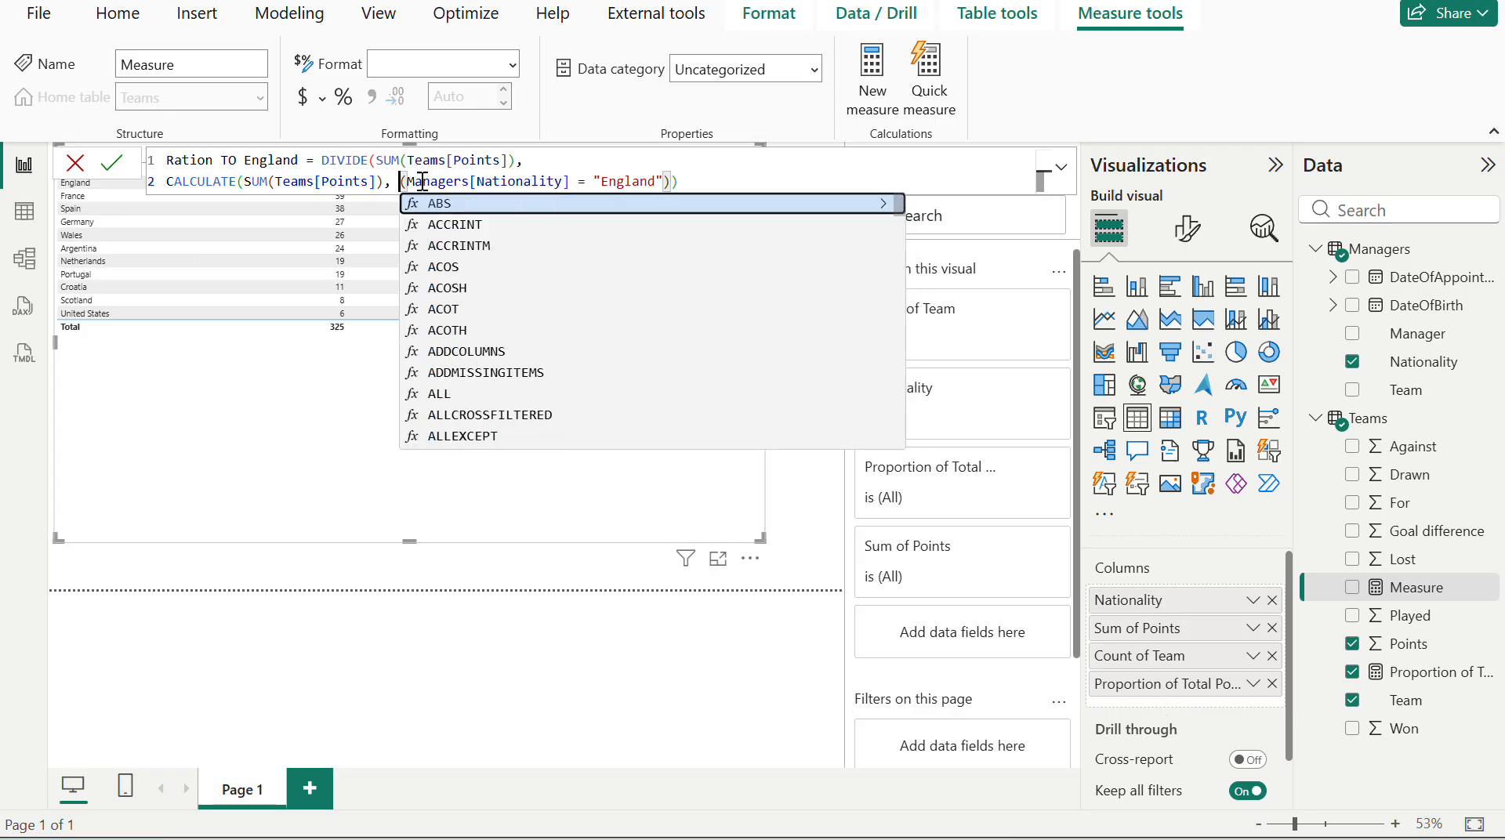
text())
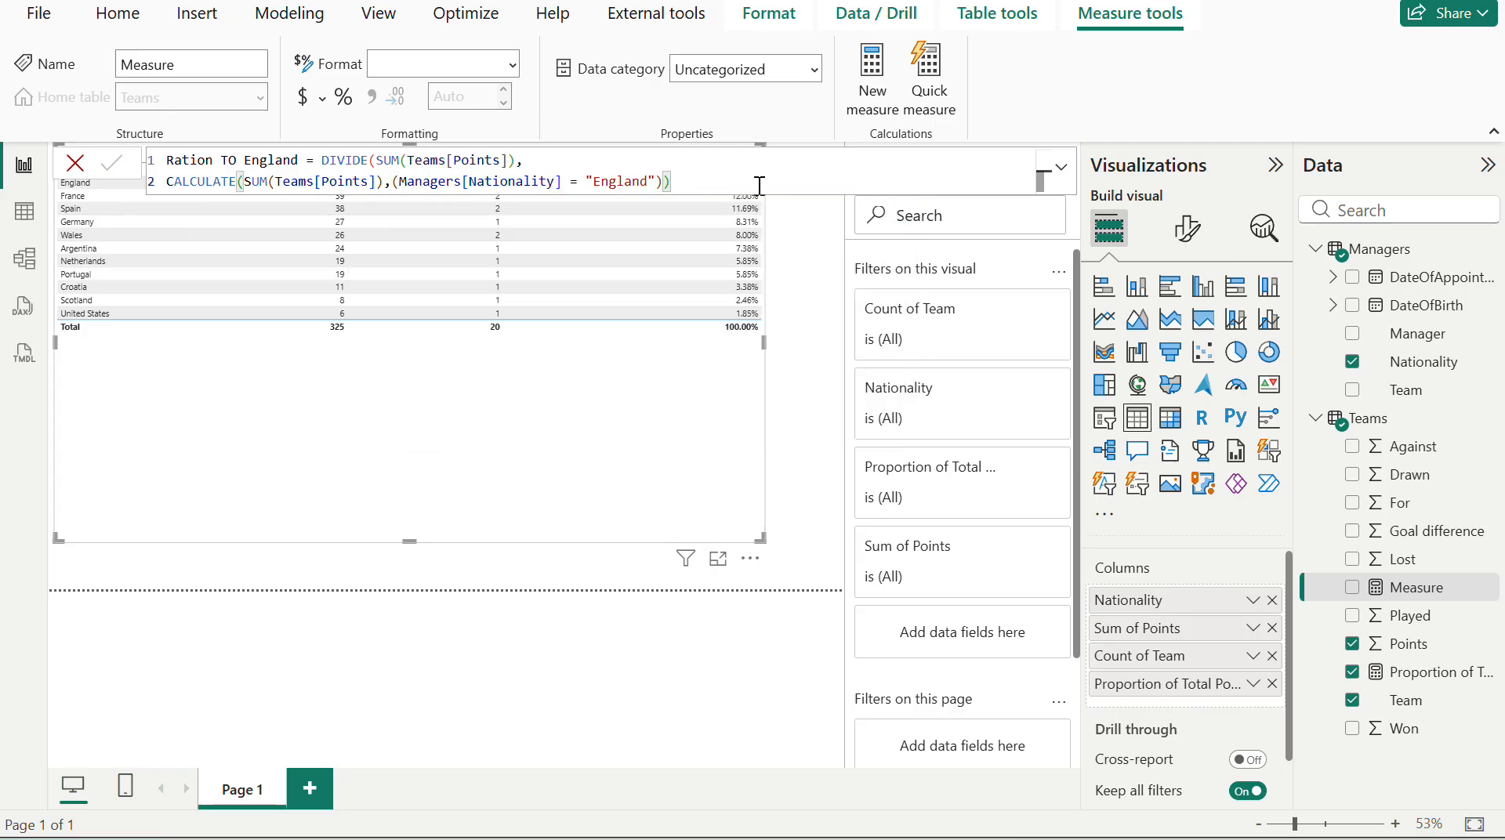
- Commit the Ration TO England measure, add it to the nationality table, and close the formula editor
key(Return)
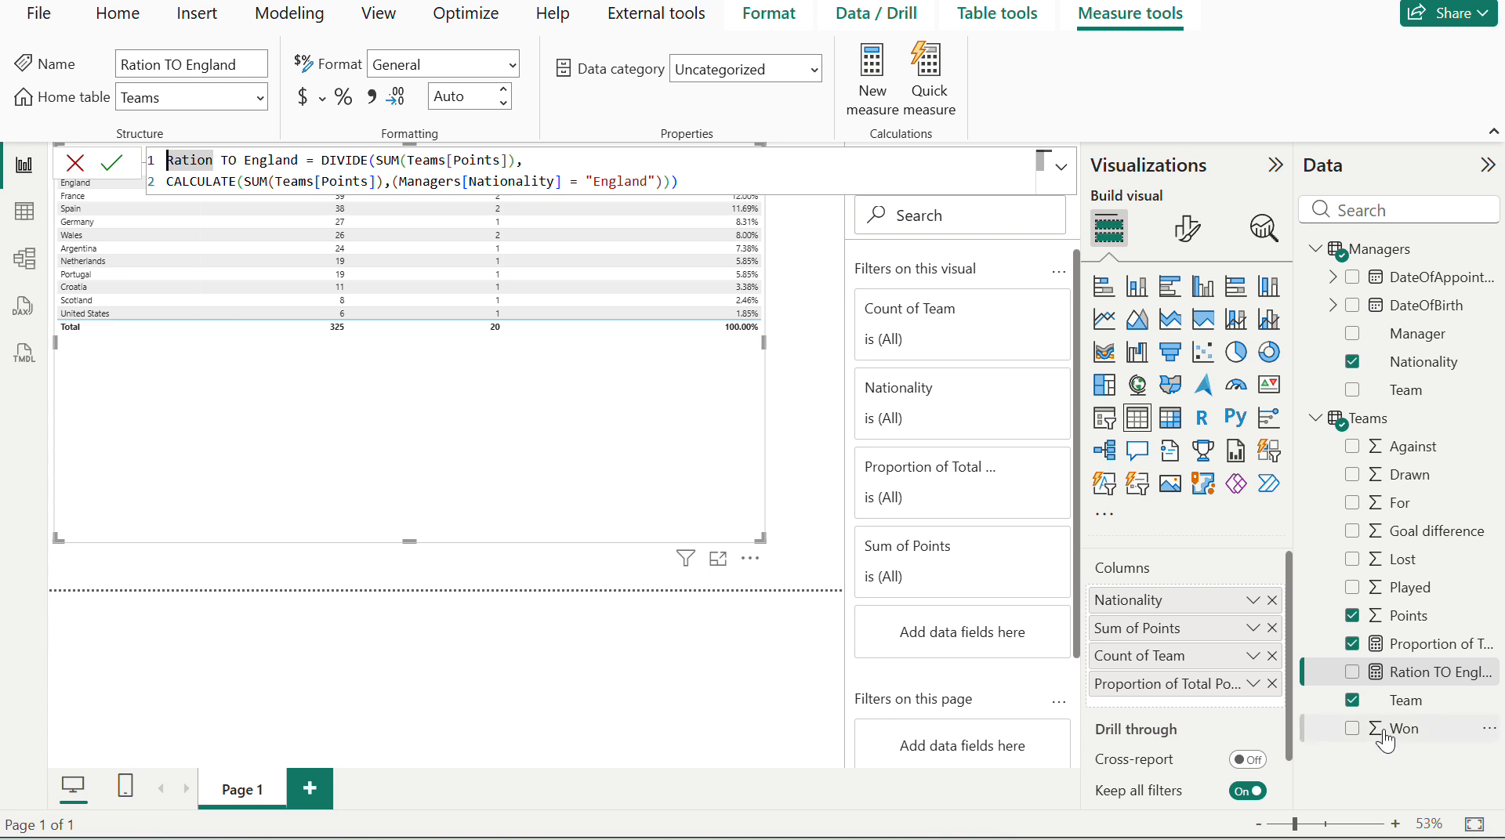
click(1352, 674)
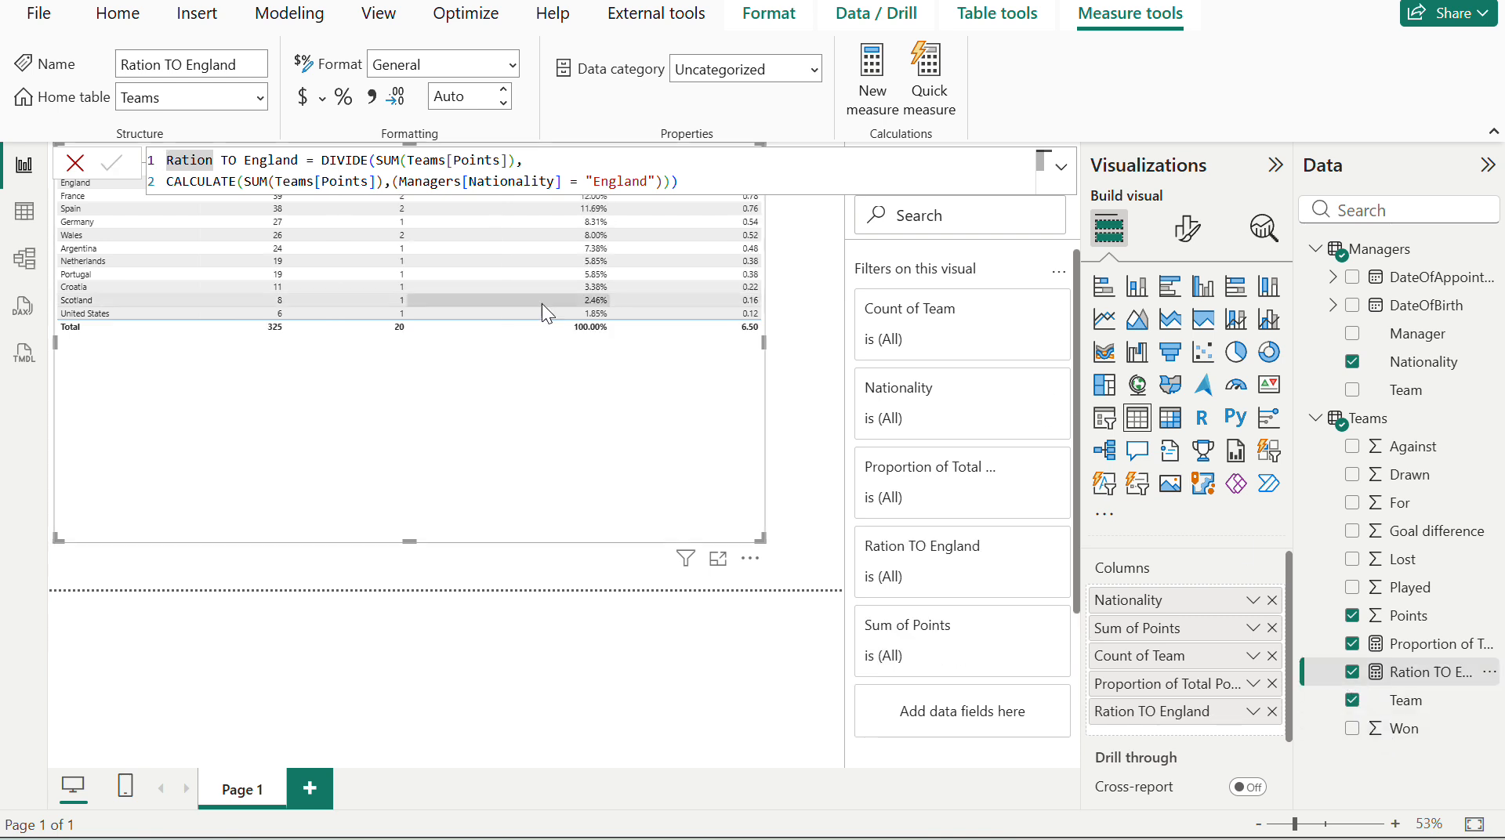
click(73, 166)
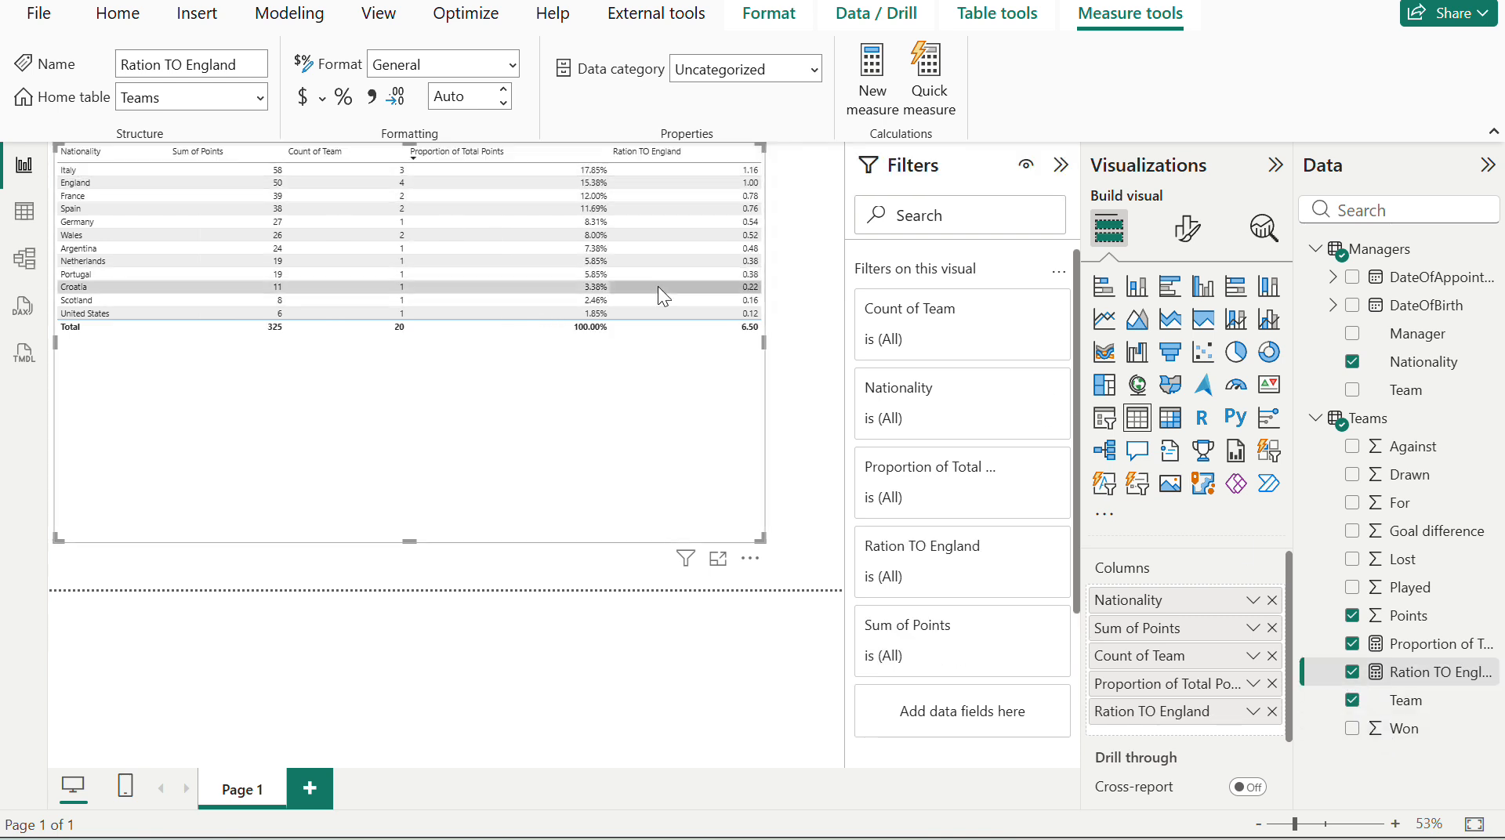
- Compare the Ration TO England column with the RatioToEngland column in the exercise's target table
key(alt+Tab)
scroll(1051, 544, up, 7)
scroll(1050, 544, up, 1)
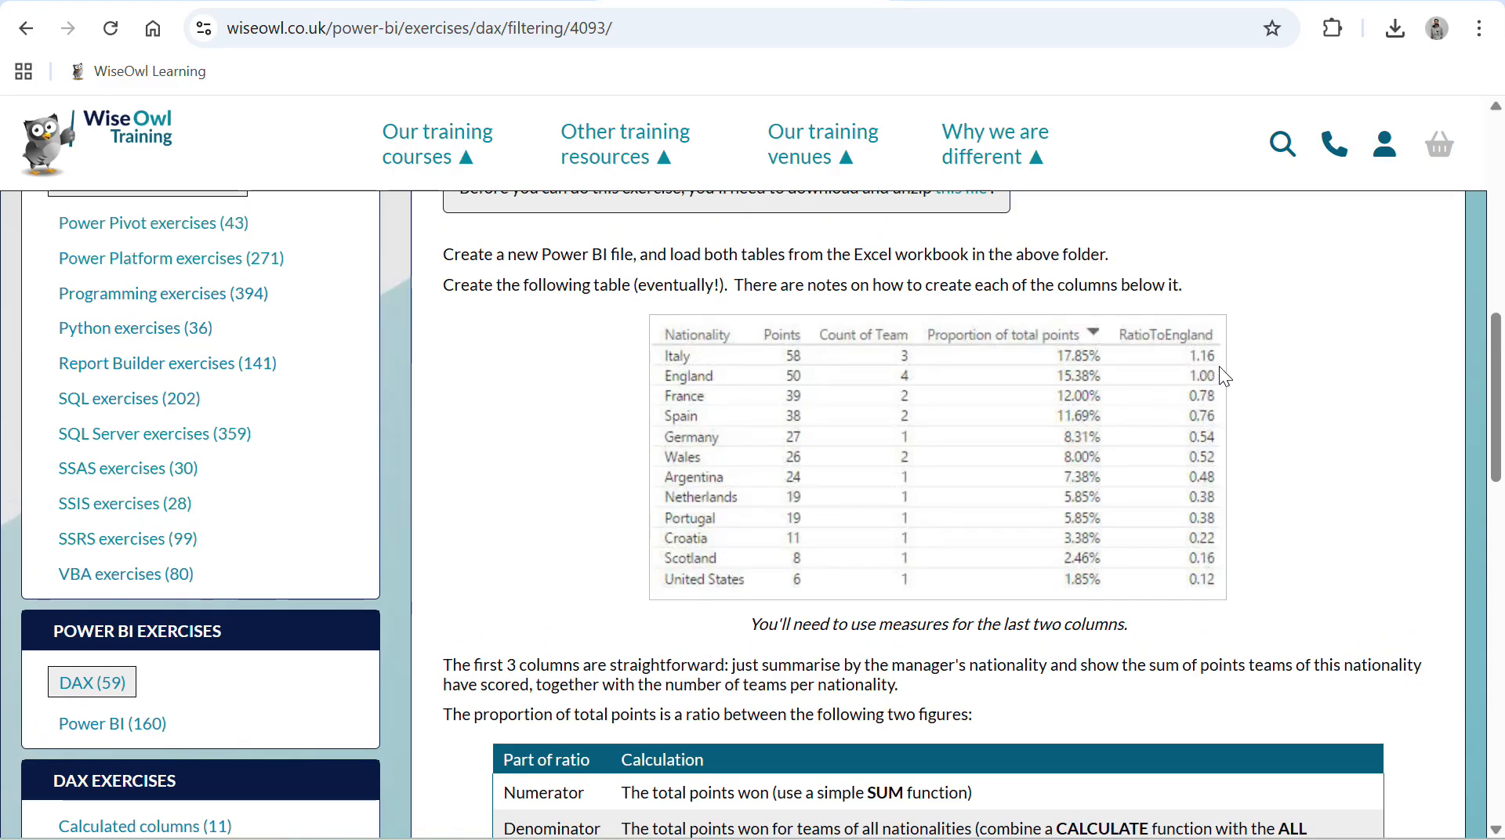
key(alt+Tab)
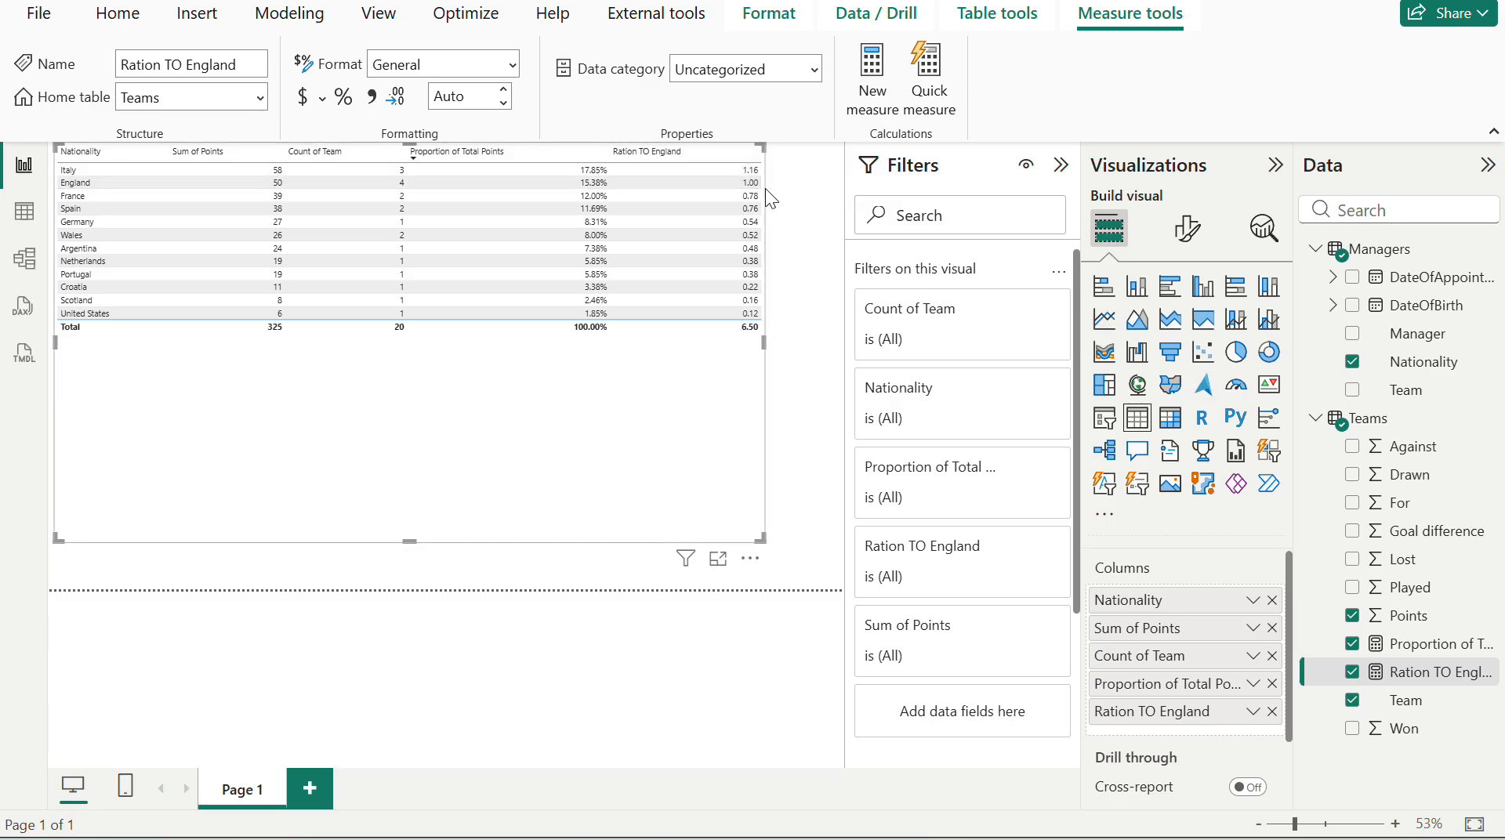
- Try the percentage format on Ration TO England, revert it to General, and recheck the column against the exercise's table
click(343, 98)
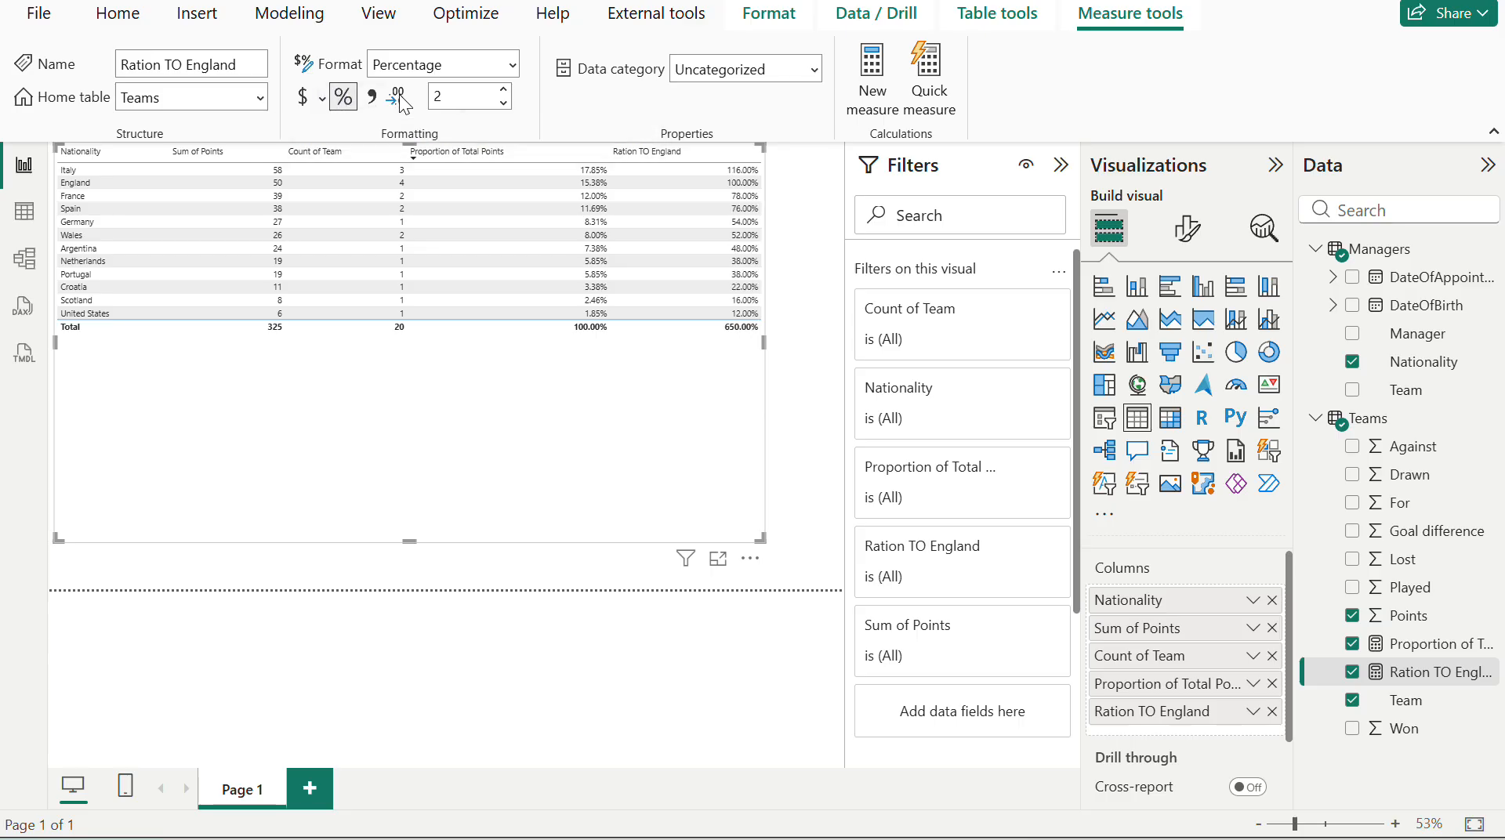
click(340, 97)
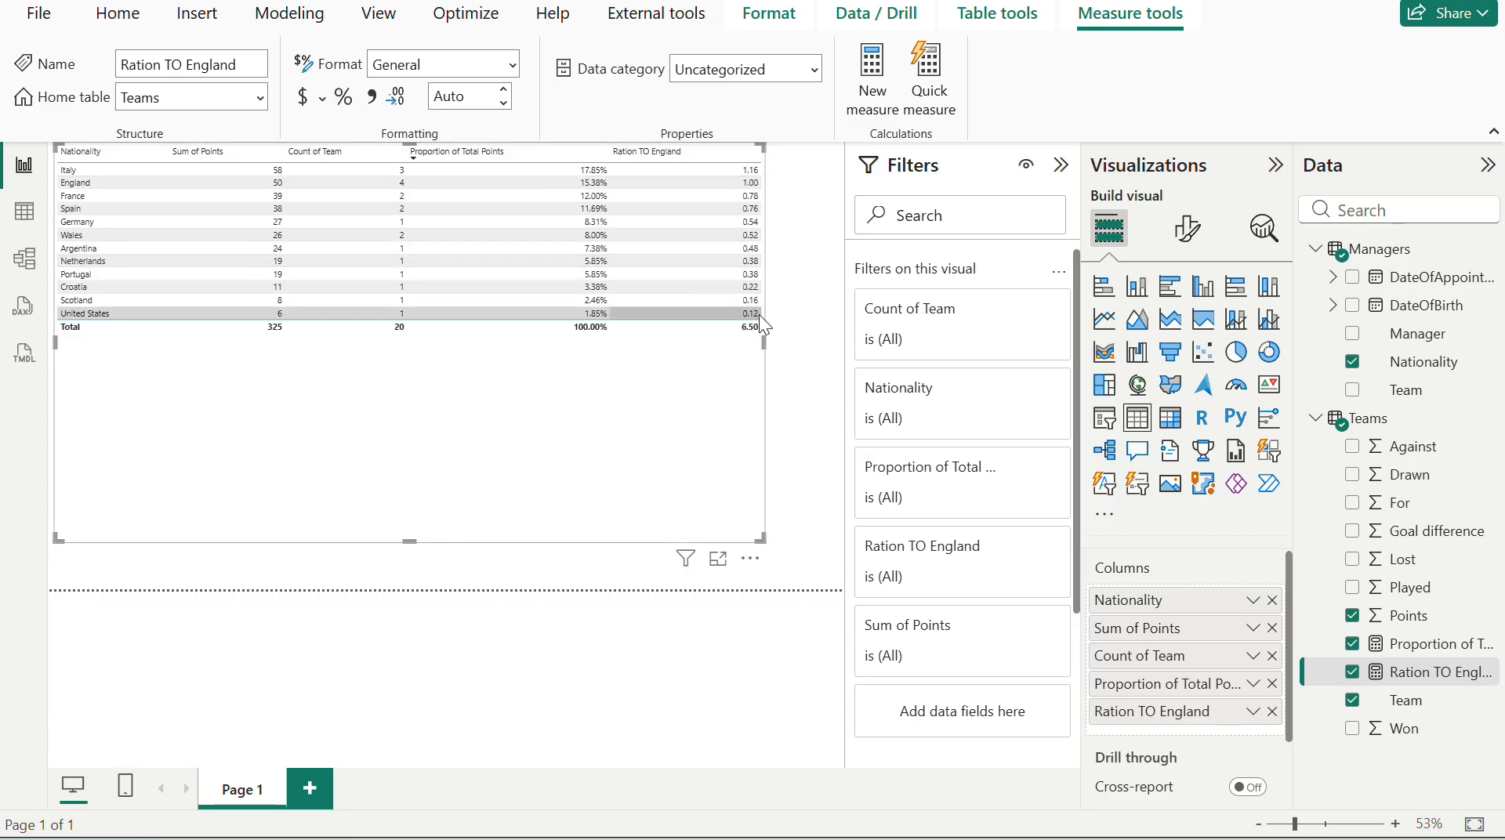
key(alt+Tab)
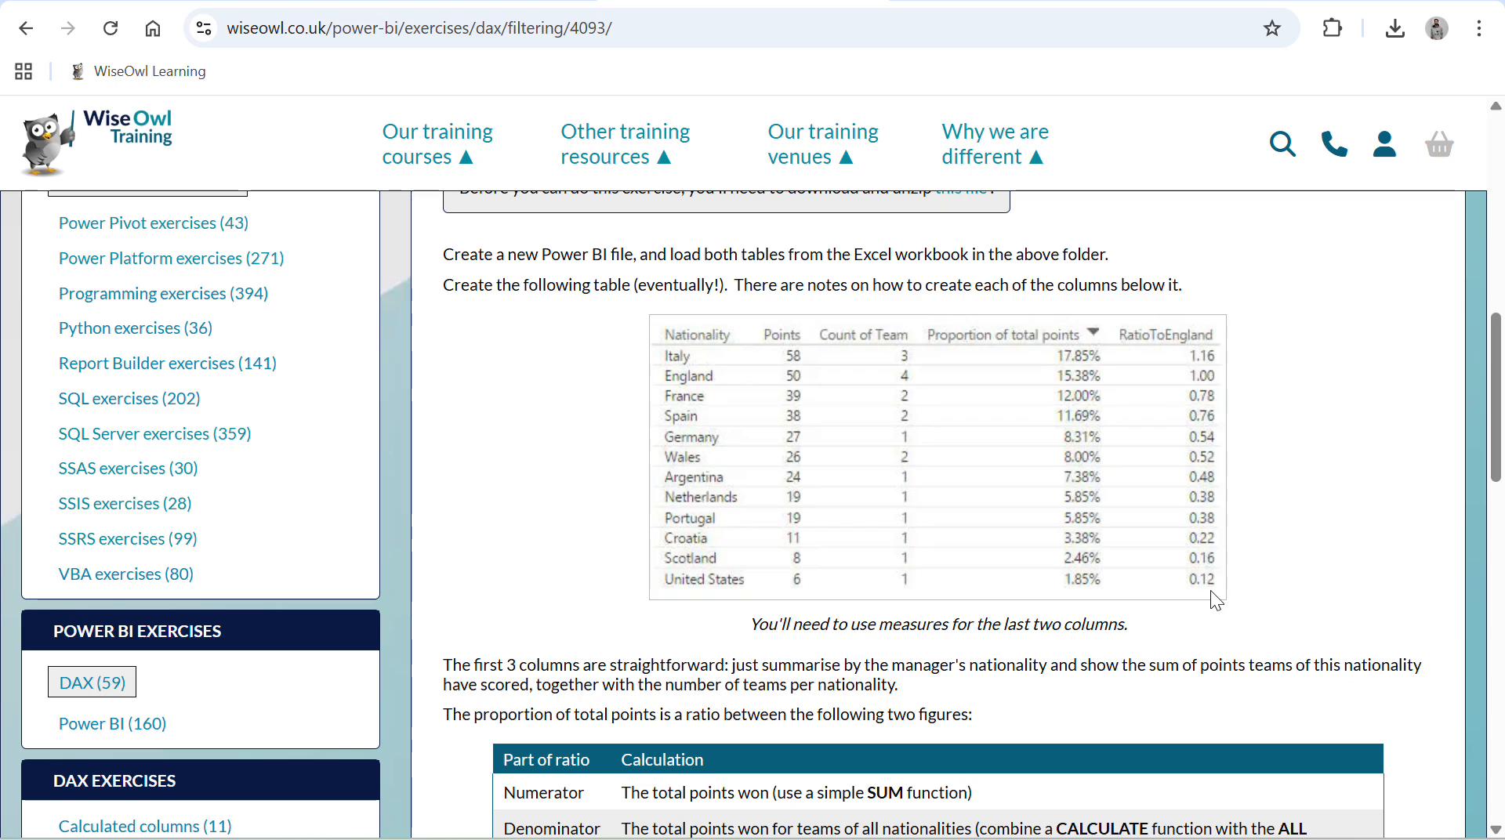
key(alt+Tab)
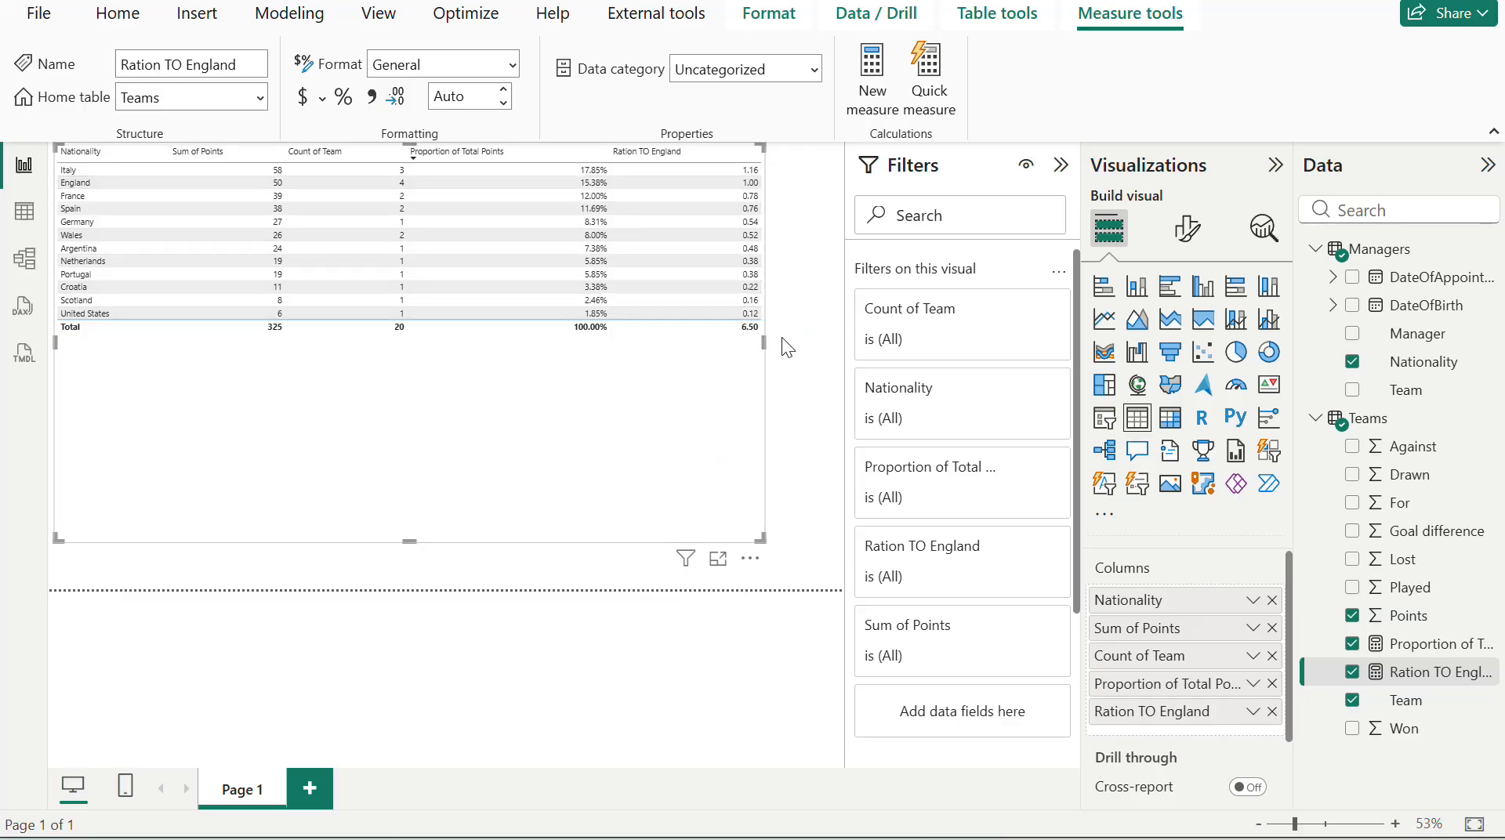